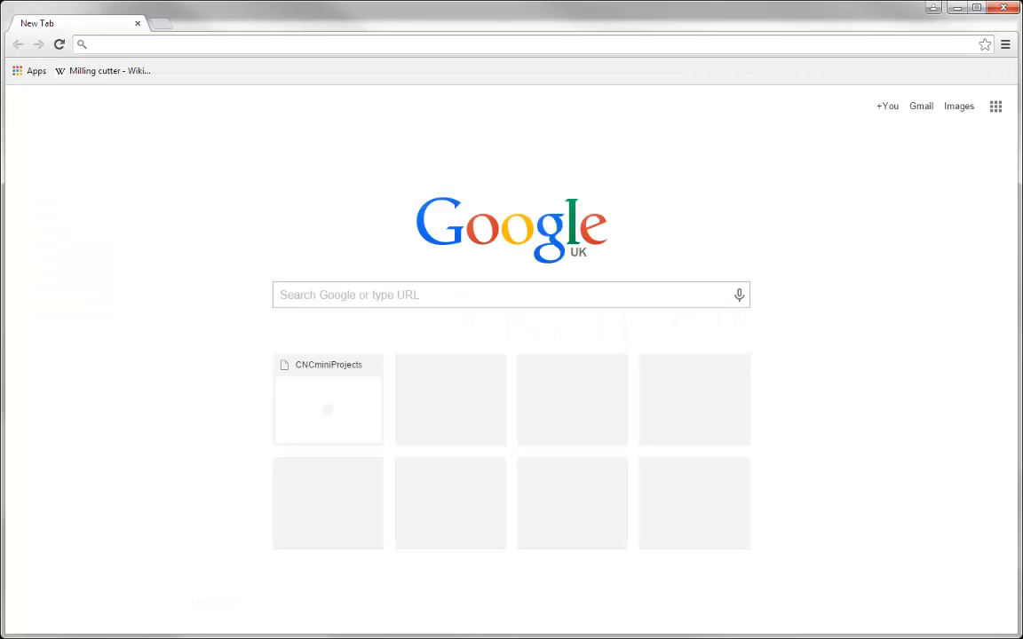
text(www)
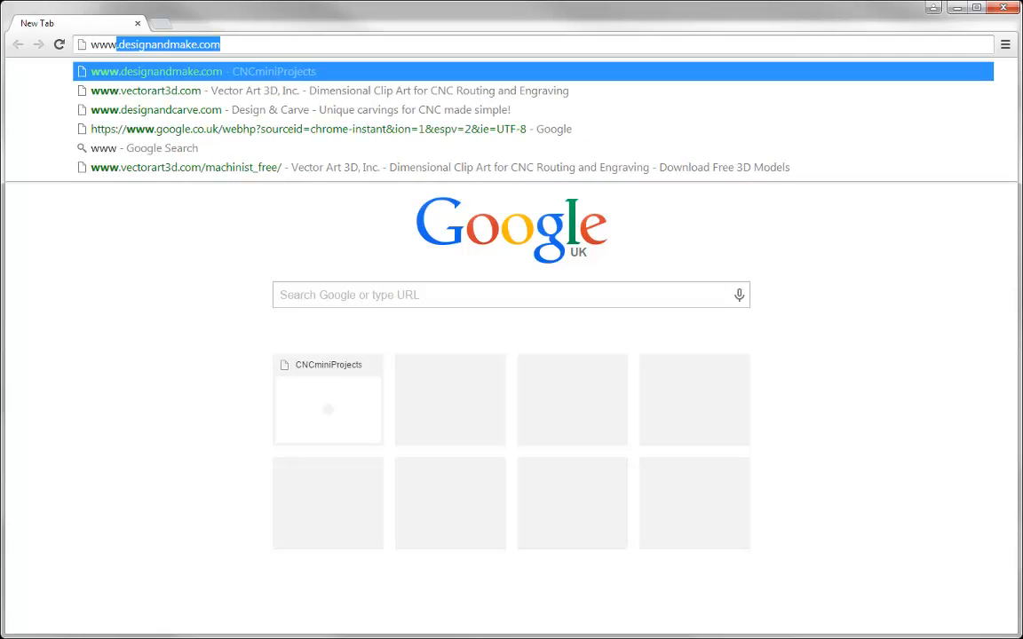
text(.designand)
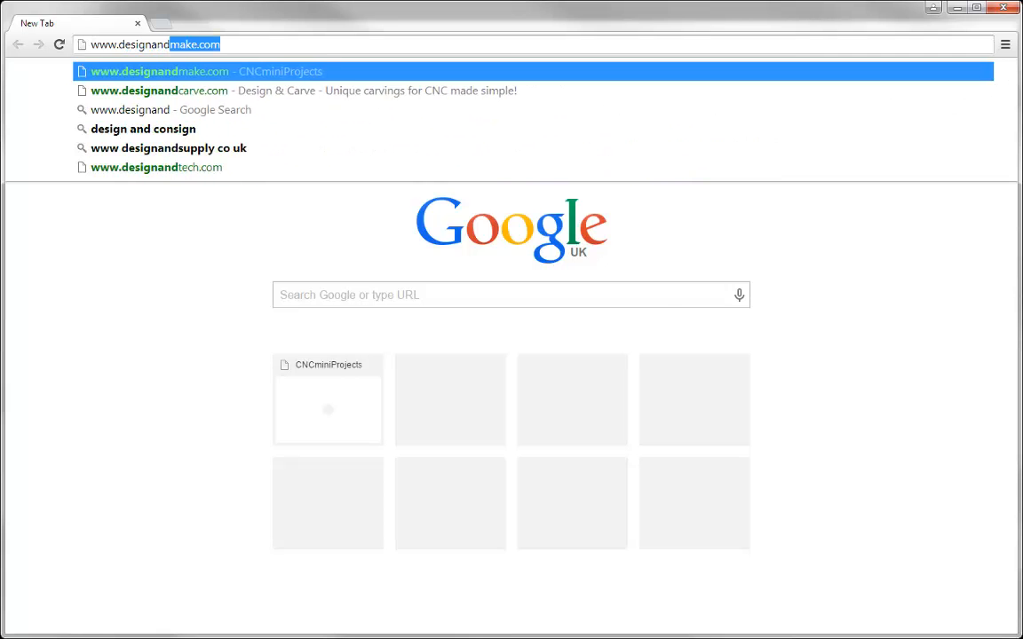
text(make.com)
key(Return)
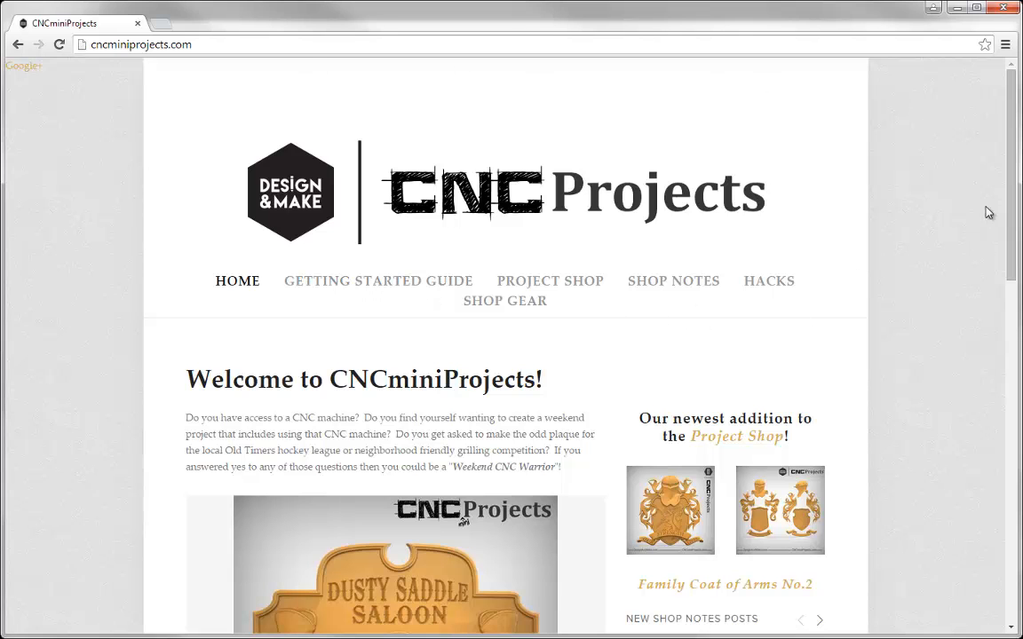
Scroll through the CNCminiProjects home page and return to the top
drag(1012, 204, 1017, 282)
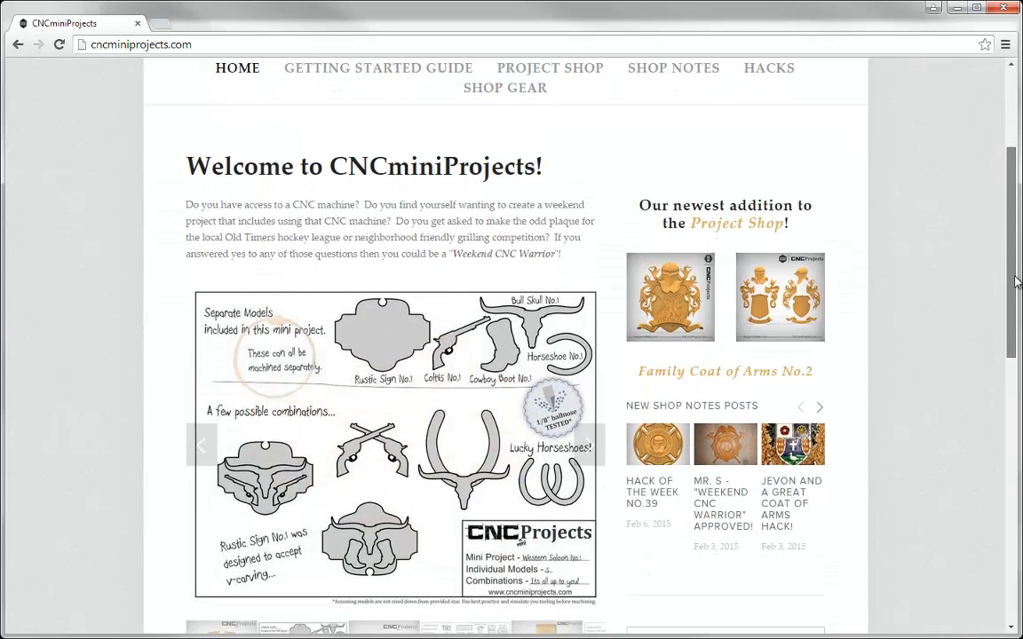
scroll(1017, 283, down, 1)
drag(1010, 281, 1017, 456)
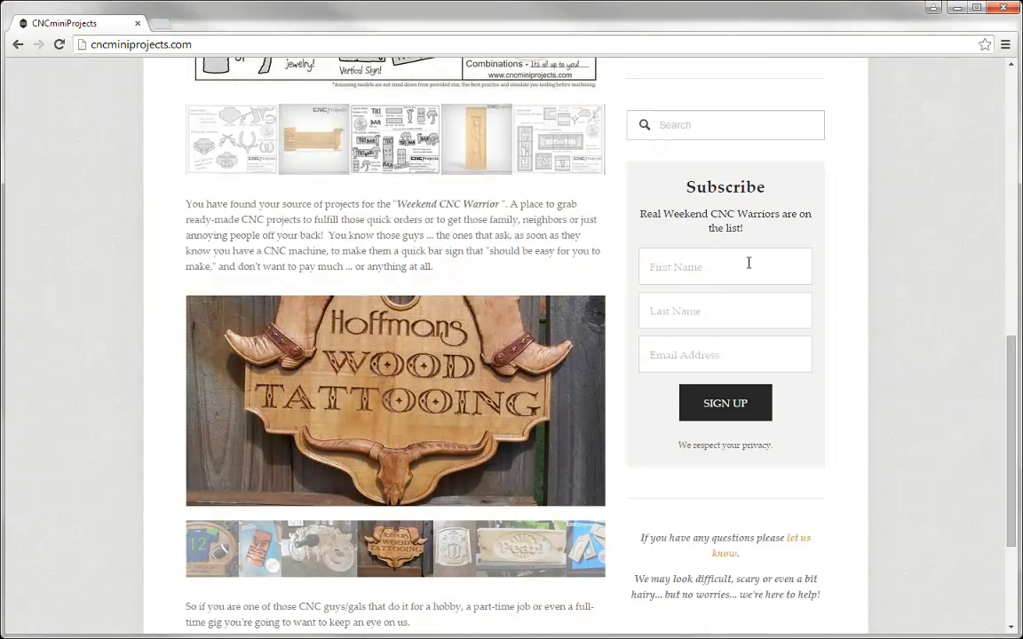
drag(1014, 364, 909, 71)
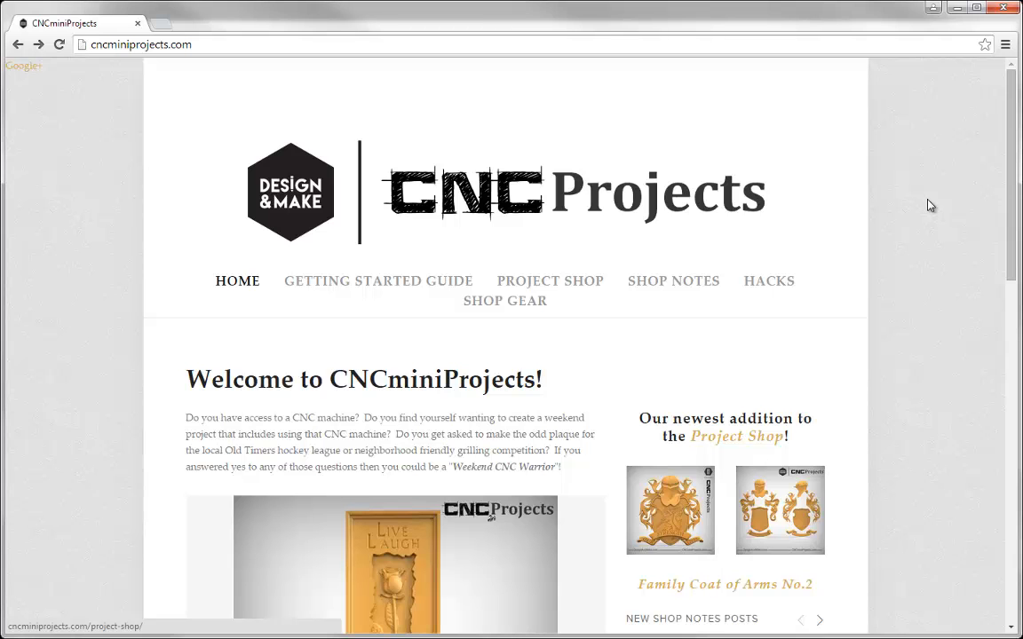
Open the Project Shop and view the Western Saloon No.1 project page before returning to the shop
click(568, 282)
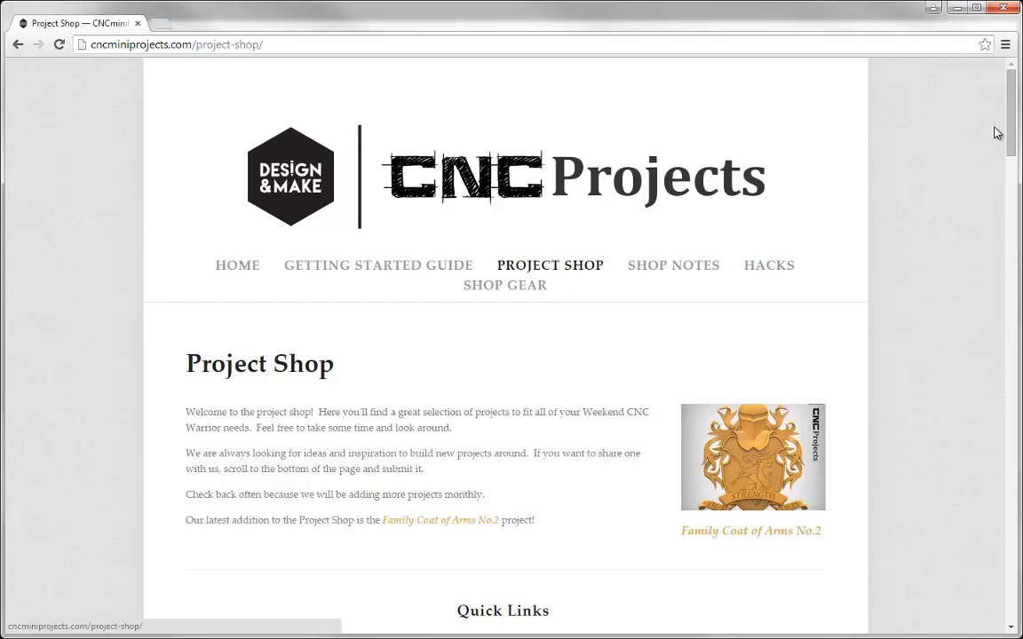
drag(1011, 105, 1008, 256)
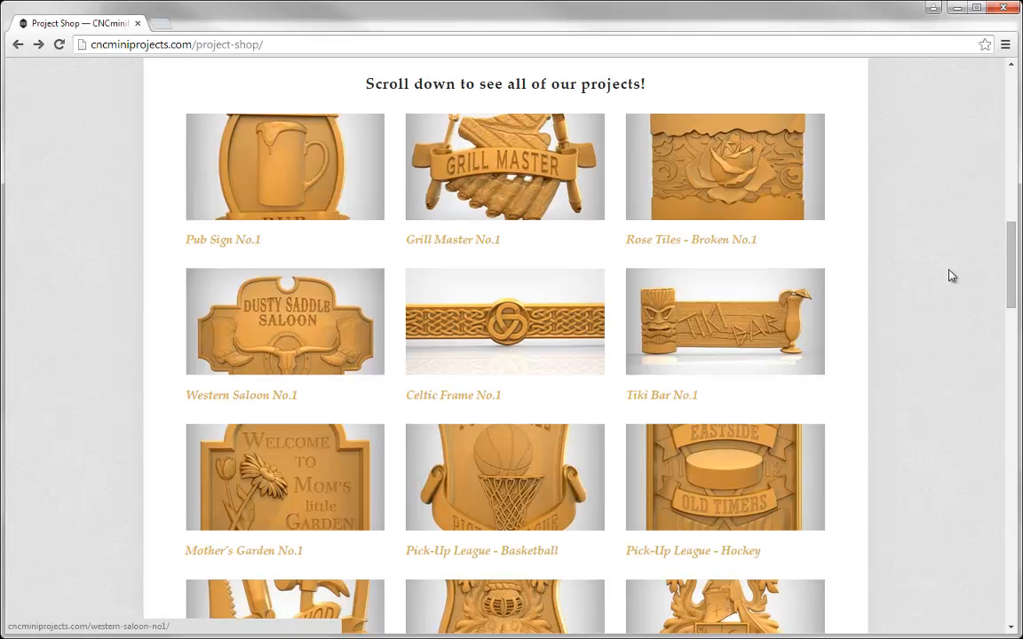
click(338, 320)
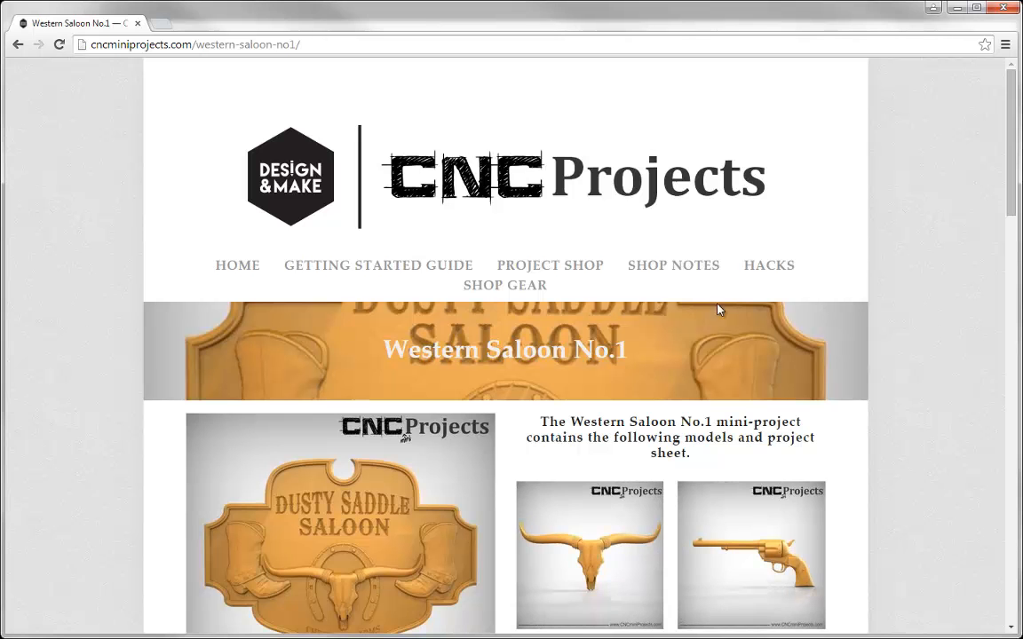
drag(1010, 177, 1018, 263)
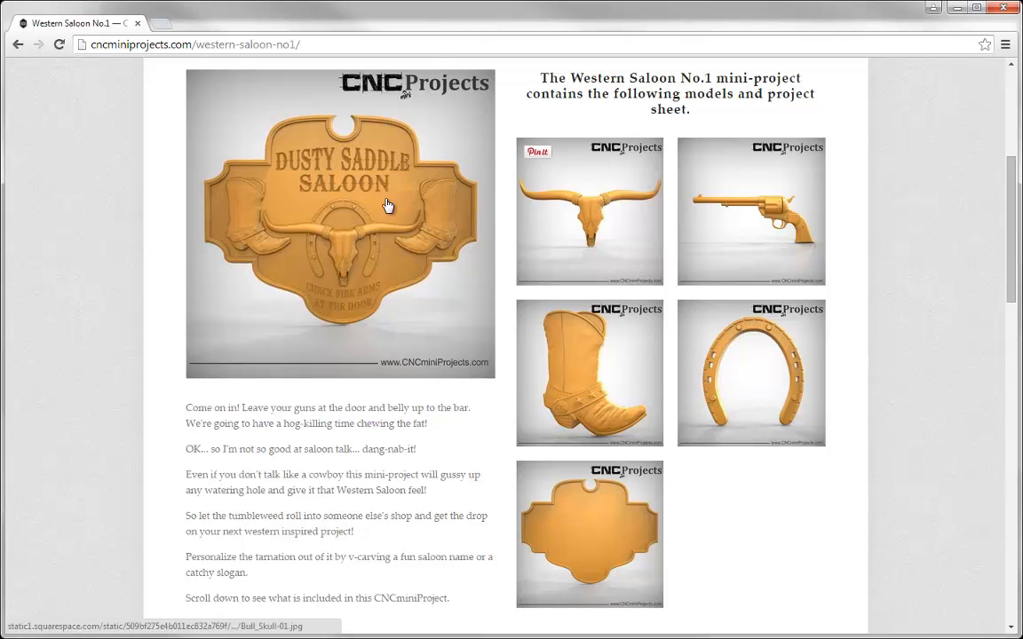
click(18, 43)
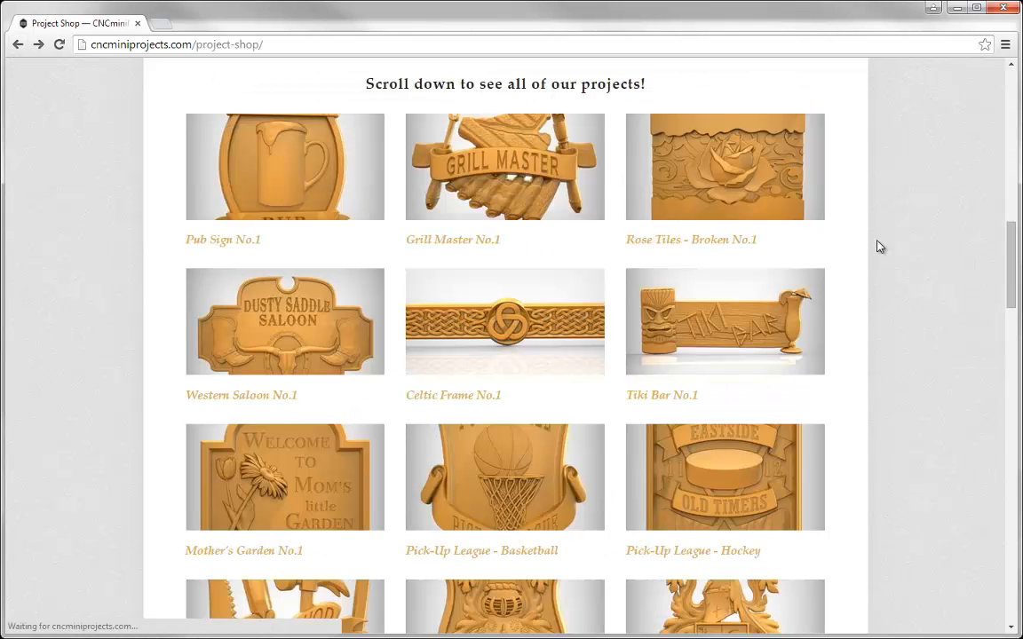
drag(1009, 258, 1016, 347)
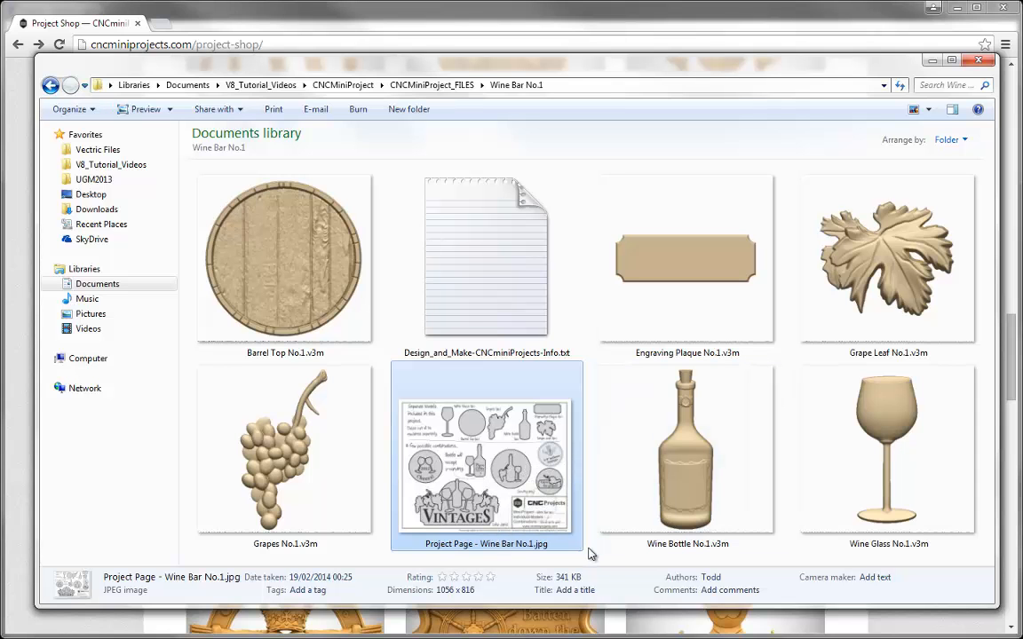
Open the Wine Bar No.1 project page image, then minimize the viewer, folder window and browser
double_click(449, 430)
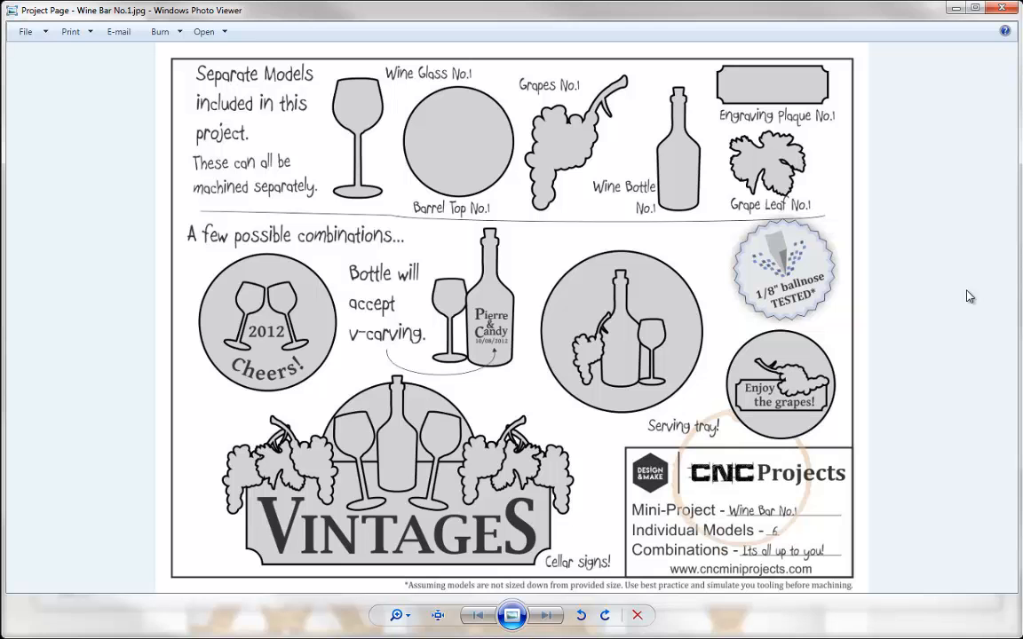
click(955, 10)
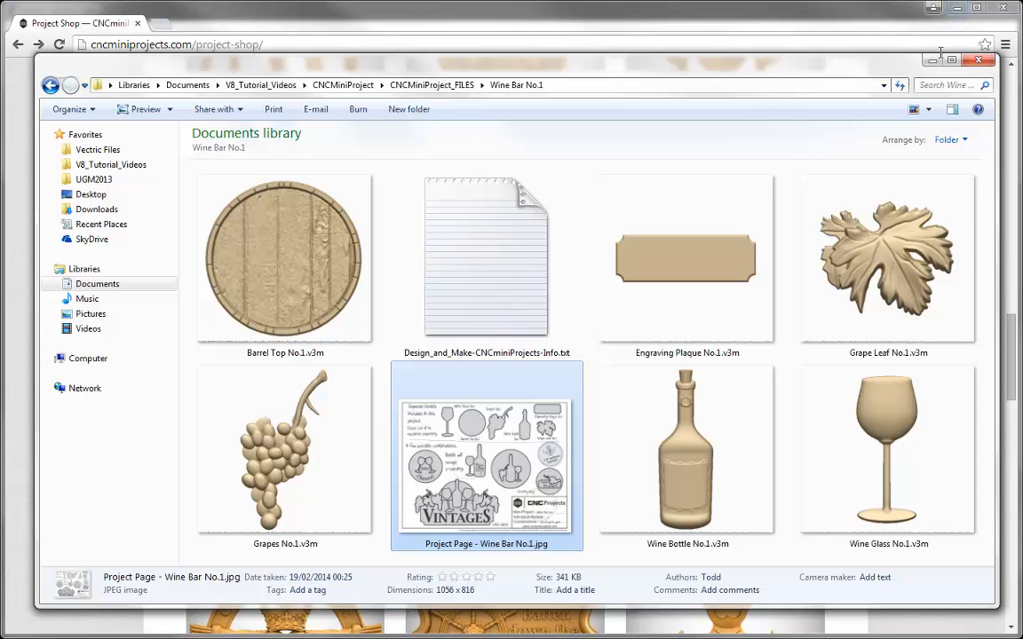
click(933, 59)
click(956, 8)
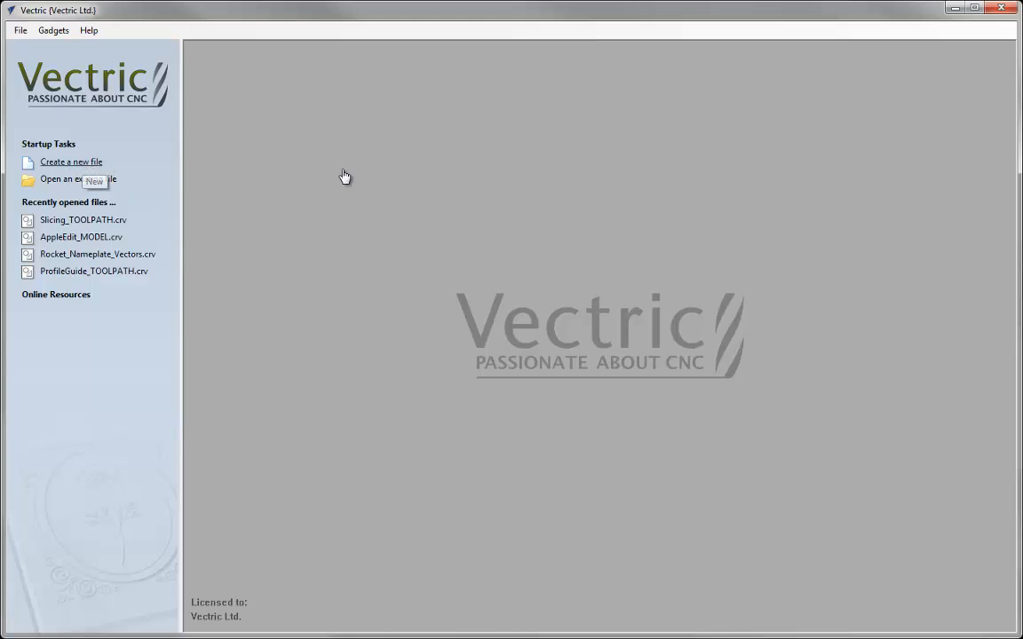
Set up a new job 24 x 12 inches and 1 inch thick with the XY datum at the centre
text(24)
key(Tab)
text(12)
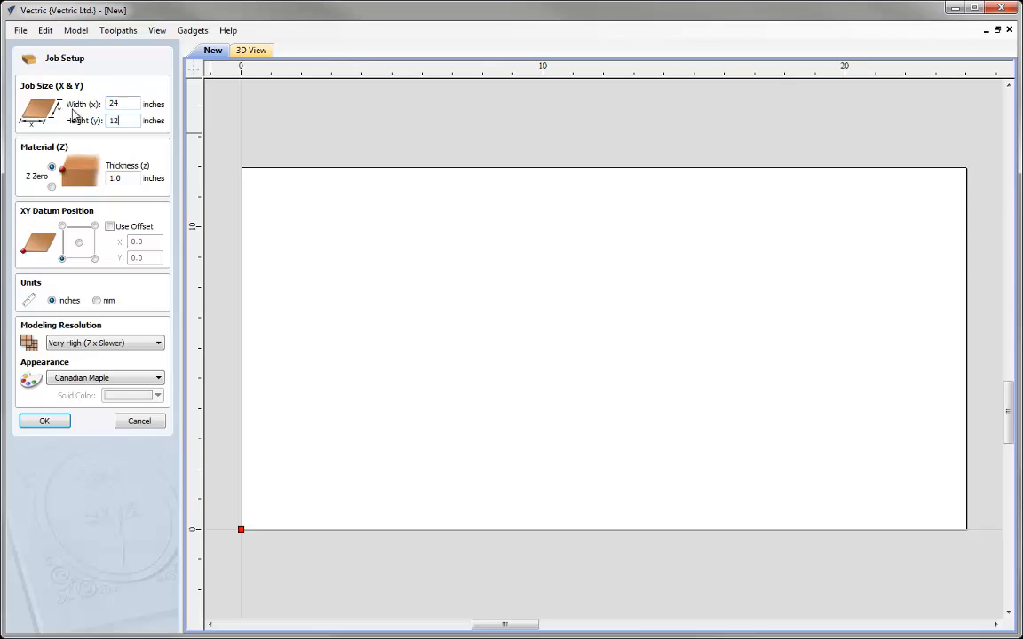
key(Tab)
text(1)
click(79, 242)
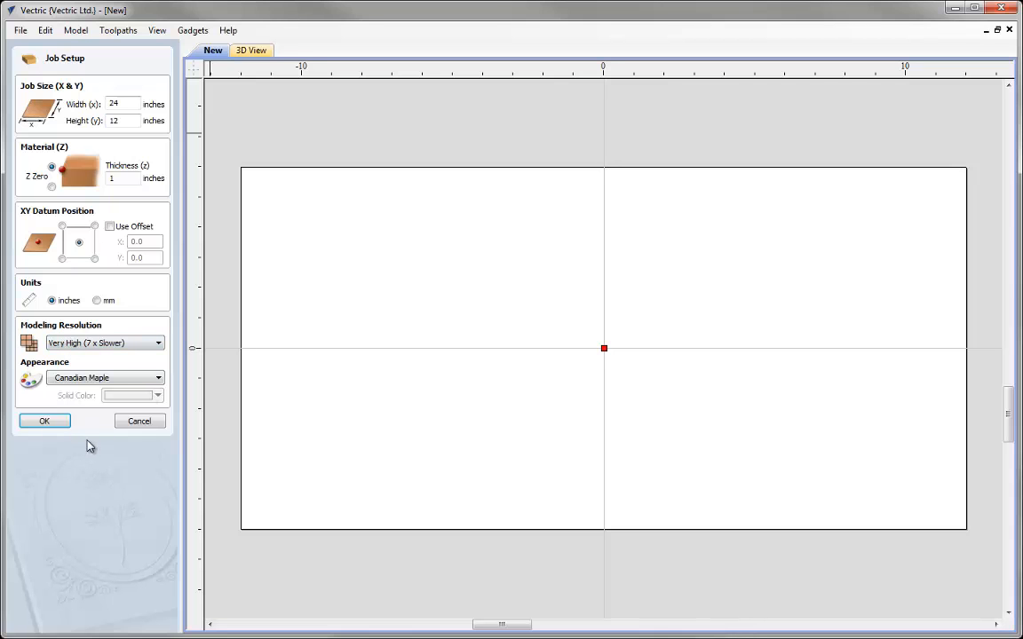
click(46, 424)
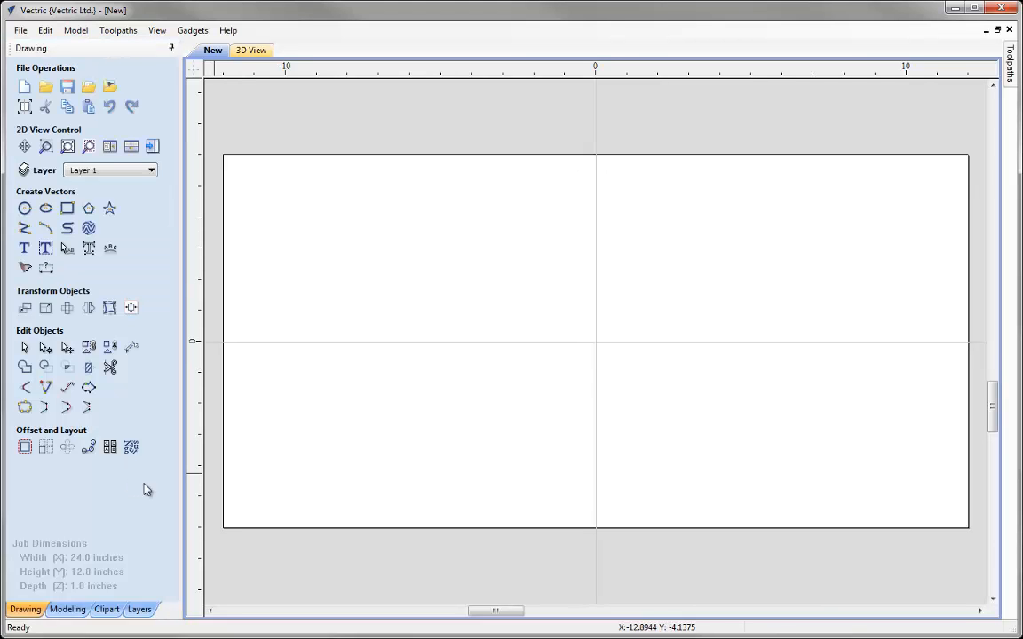
Open the clipart library and browse the Add Folder dialog without adding a folder
click(106, 609)
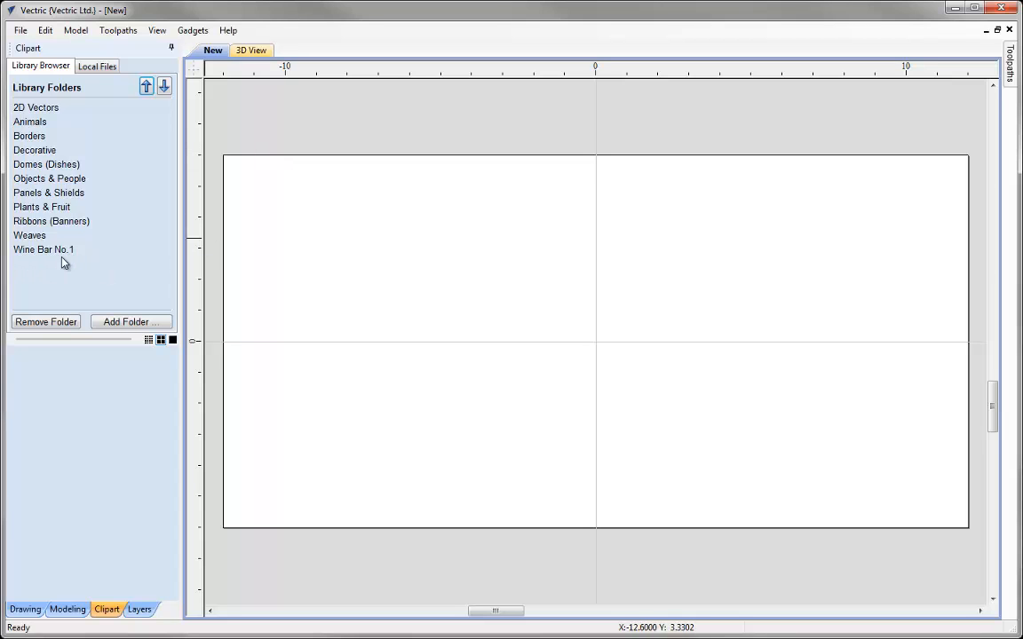
click(126, 323)
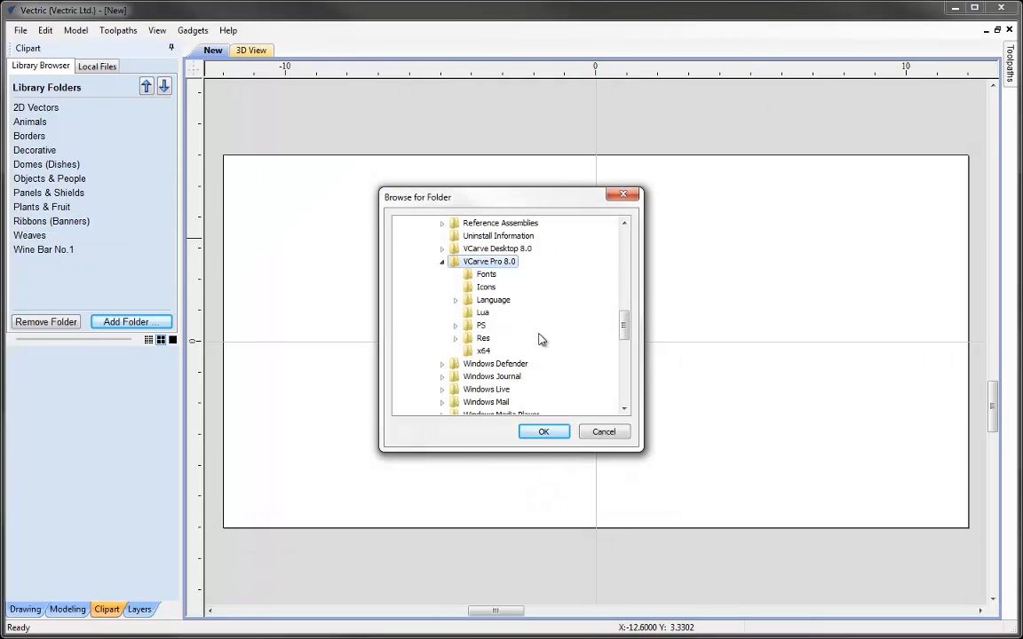
drag(627, 327, 627, 332)
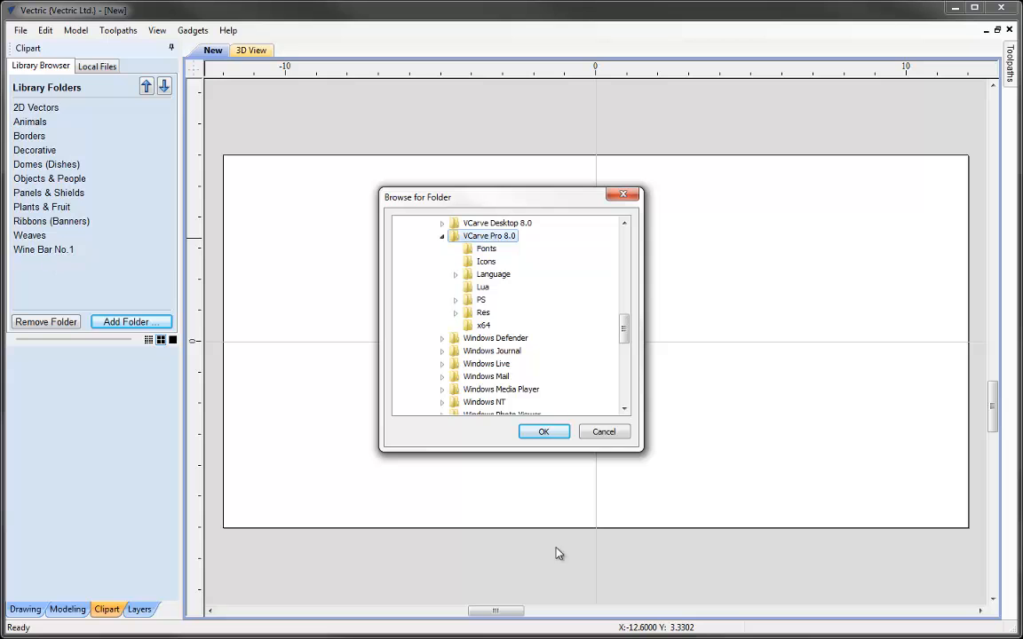
click(604, 432)
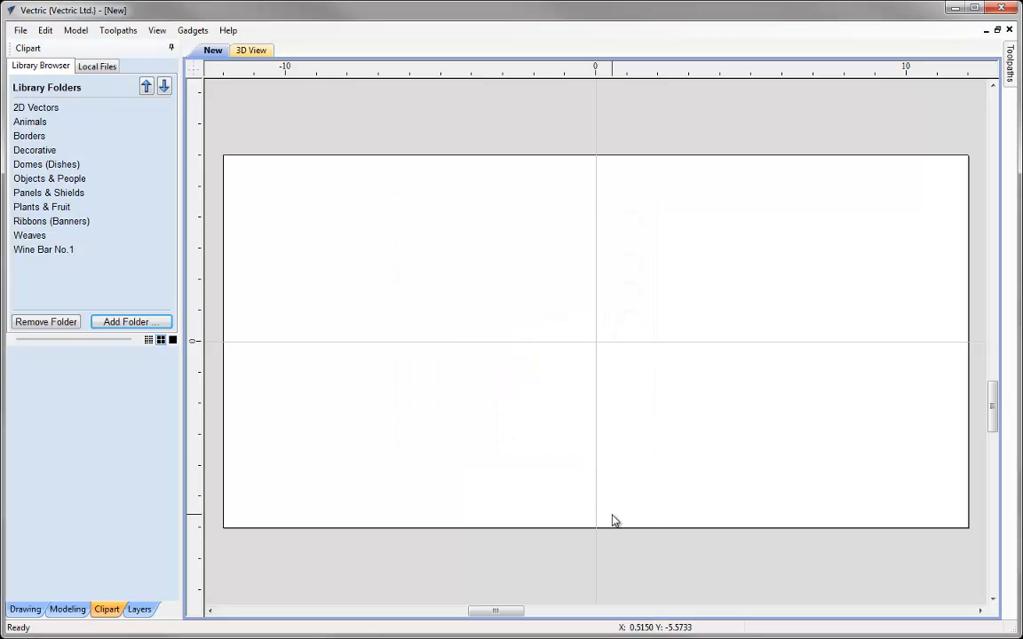
Open the Wine Bar No.1 clipart folder and tile the 2D and 3D views horizontally
click(41, 249)
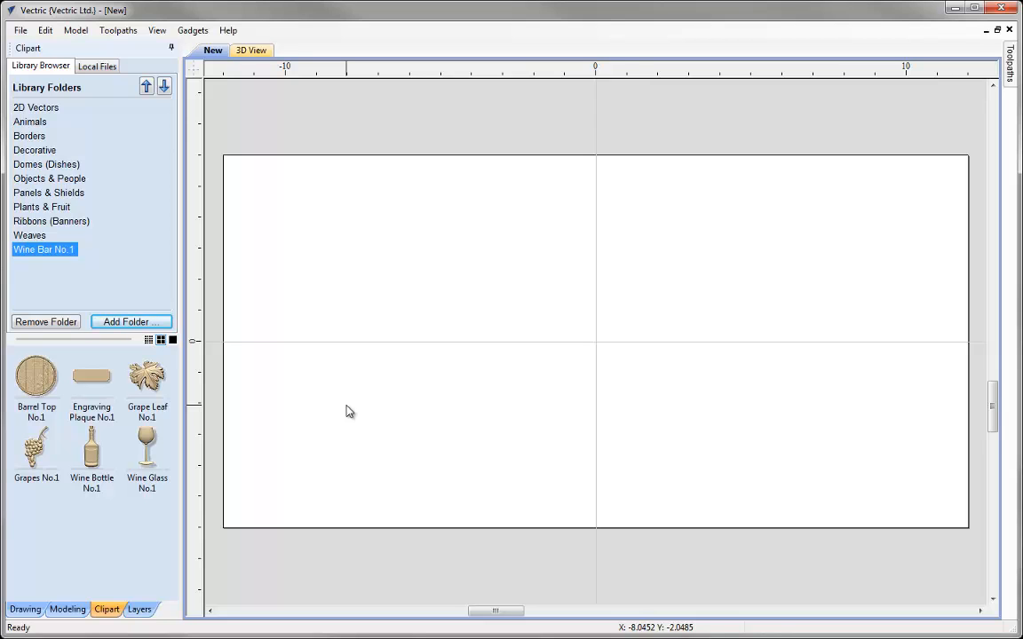
click(350, 413)
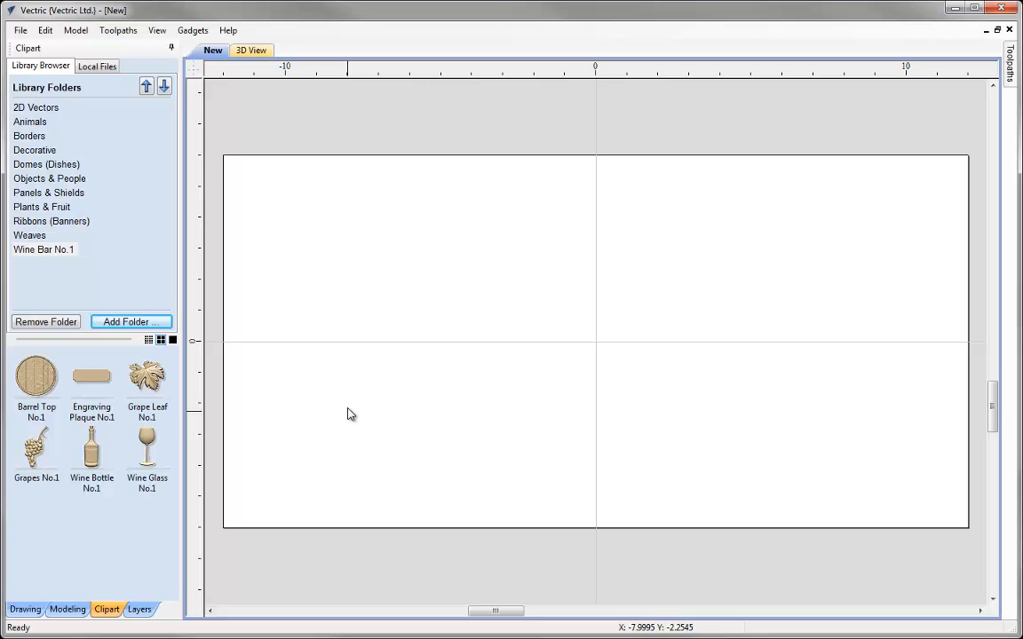
click(158, 31)
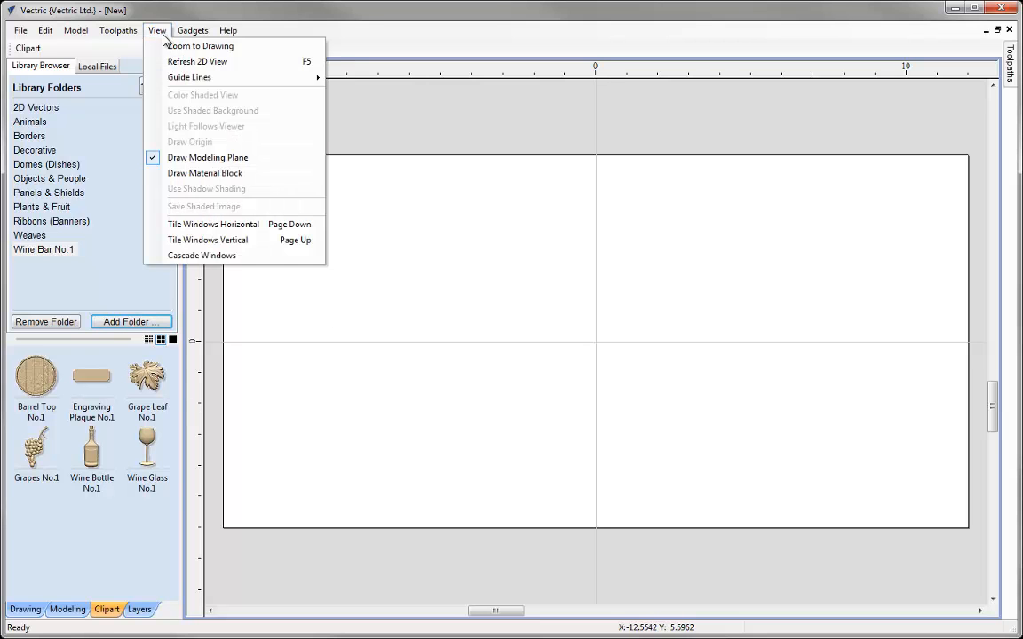
click(191, 223)
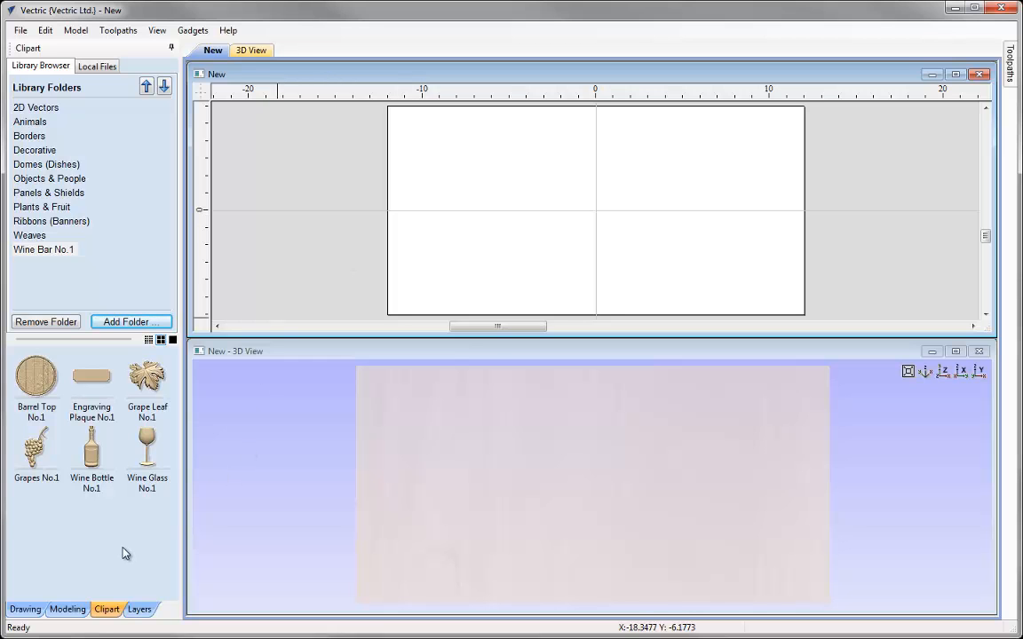
Add the Wine Bottle No.1 model to the job
double_click(91, 456)
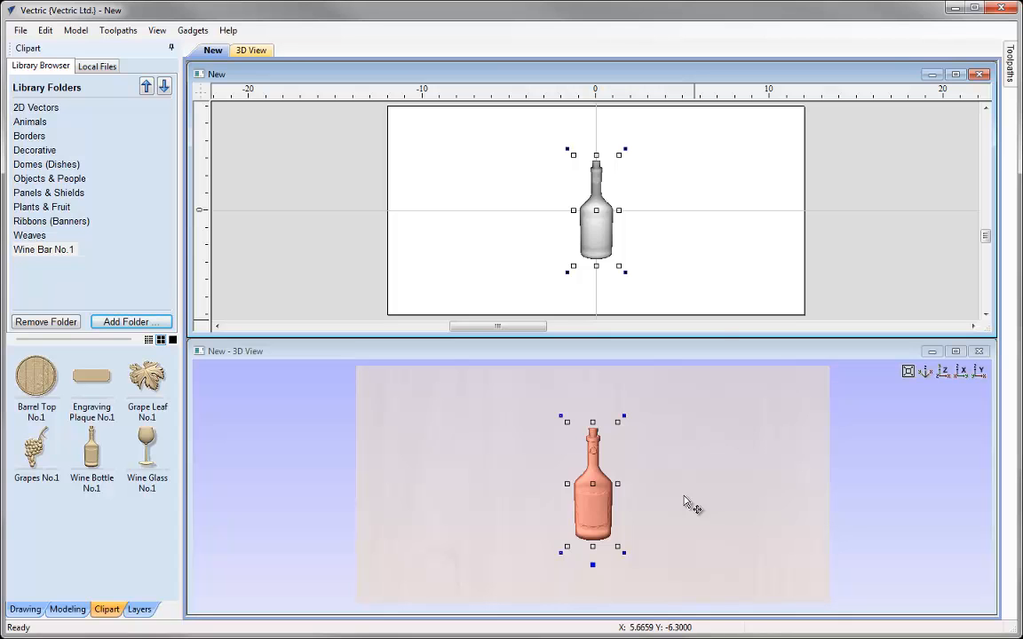
click(717, 259)
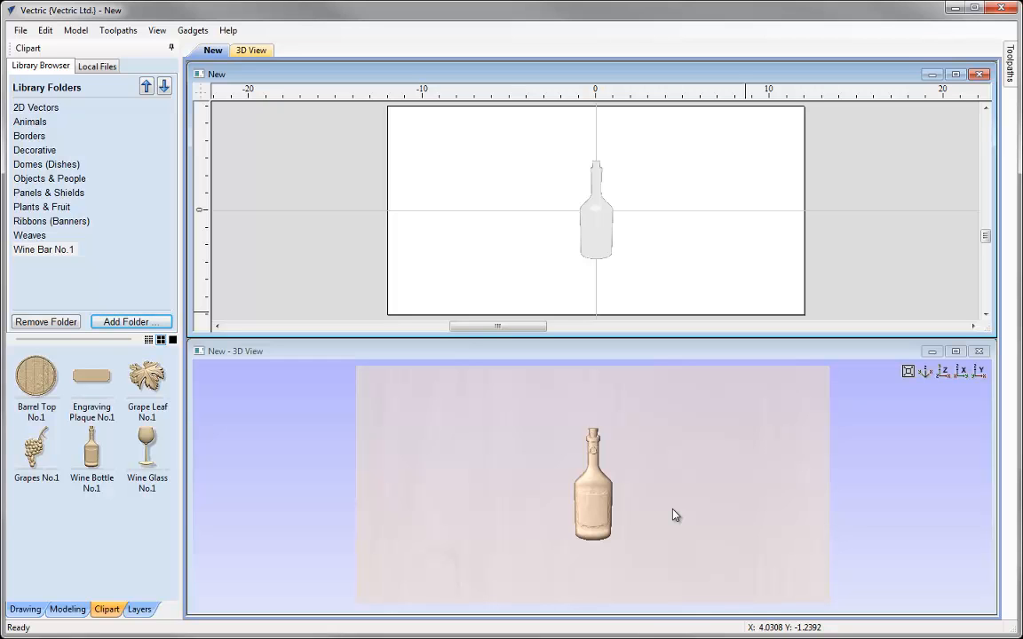
Add the Barrel Top No.1 model and scale it up to about 9.9 inches across
double_click(32, 380)
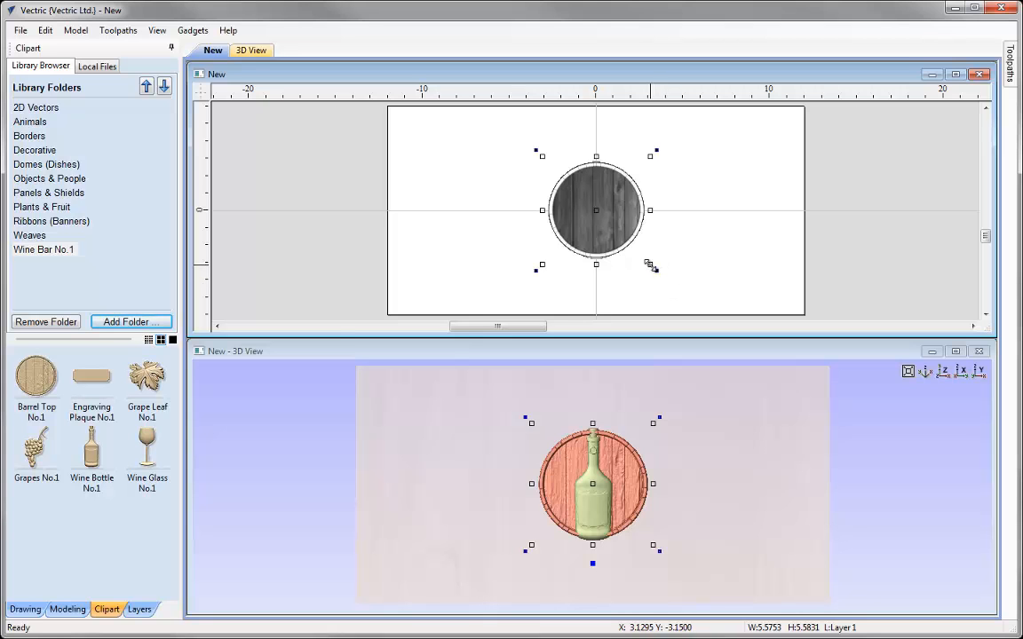
drag(651, 265, 686, 308)
drag(686, 308, 684, 303)
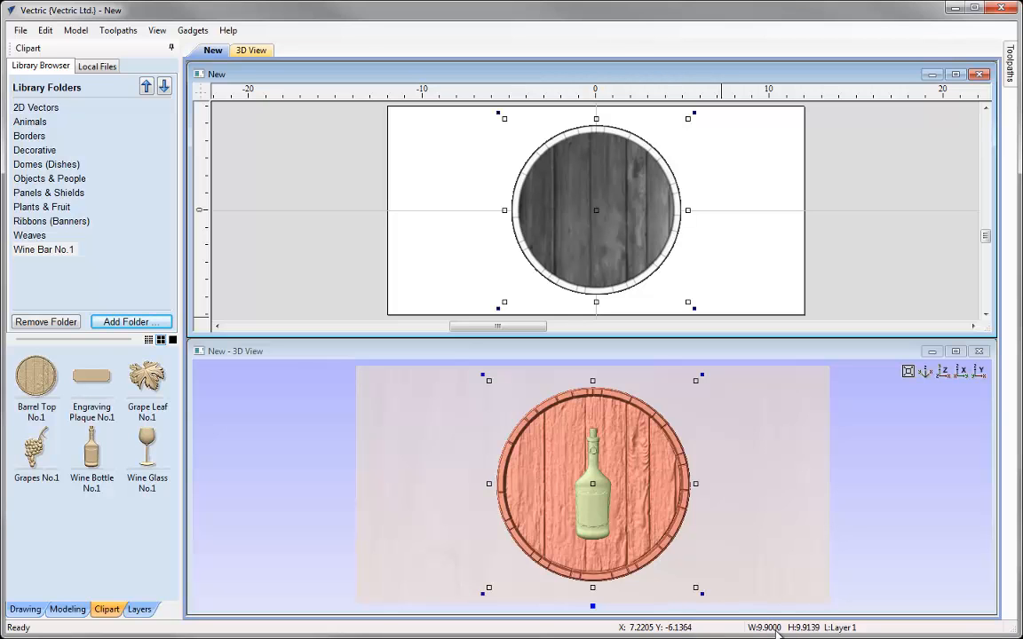
Set the barrel top's height to 10 inches with Set Size, keeping XY linked
click(15, 611)
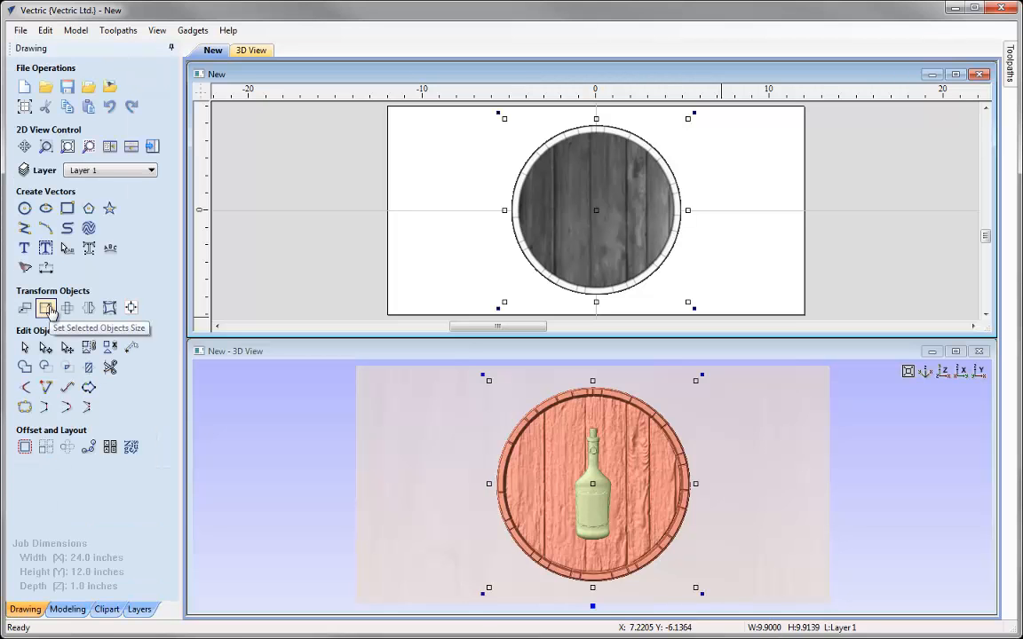
click(48, 308)
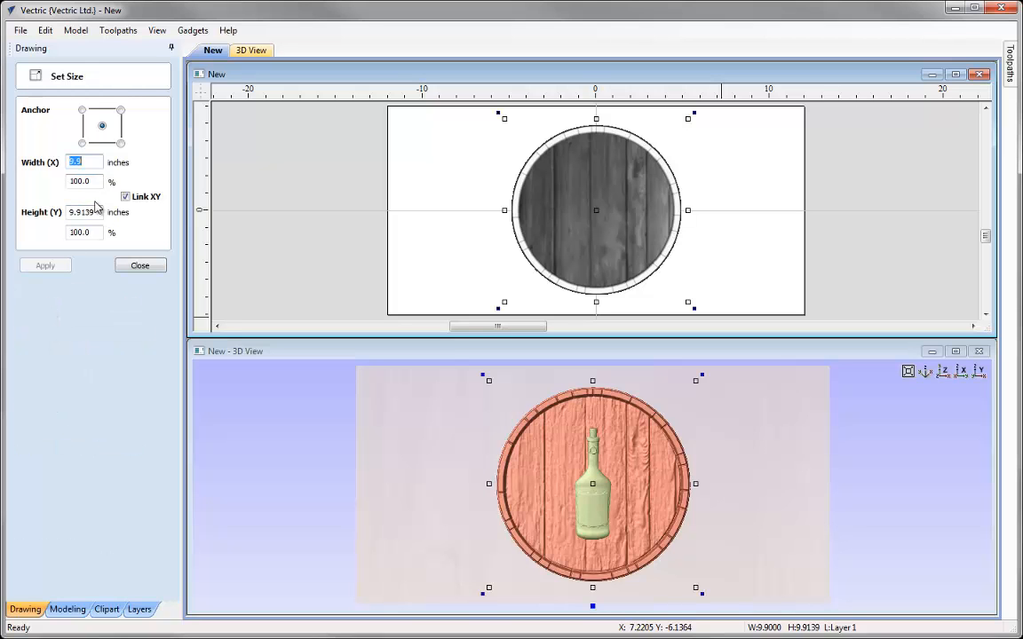
drag(95, 214, 34, 217)
text(10)
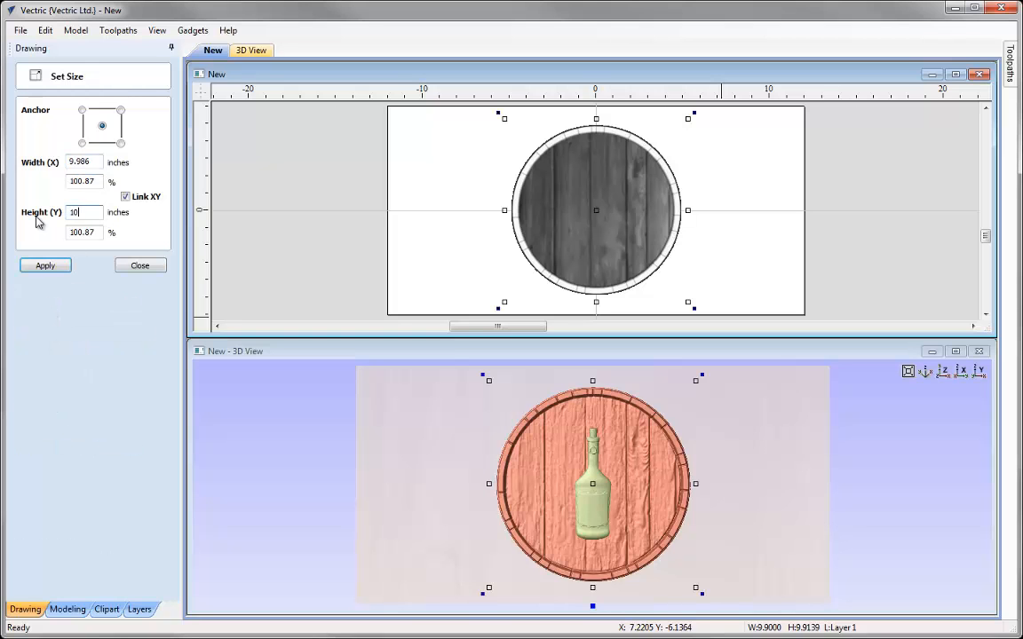
click(125, 197)
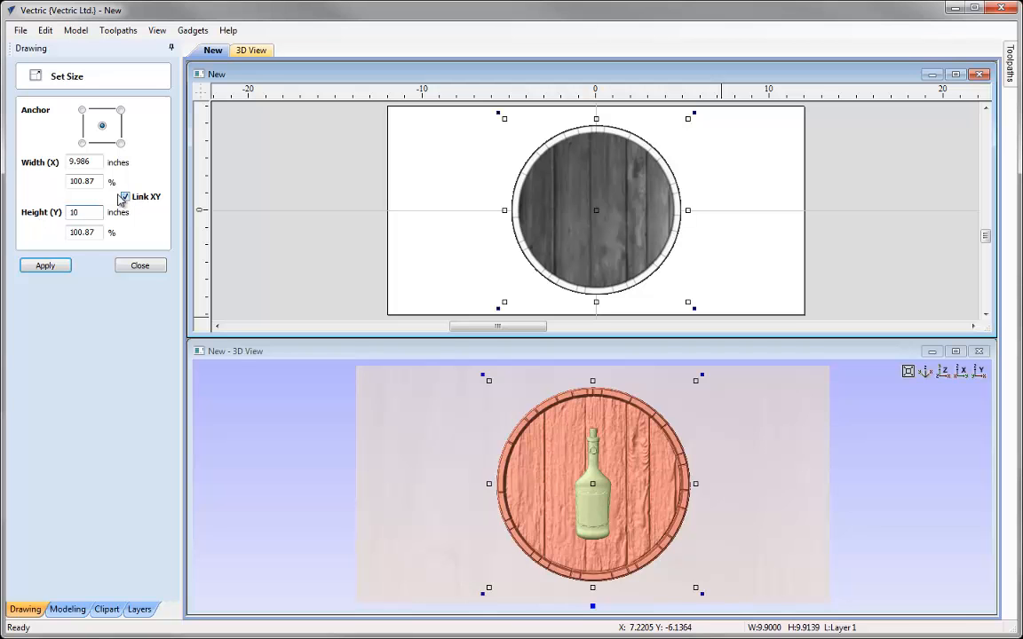
click(60, 266)
click(137, 266)
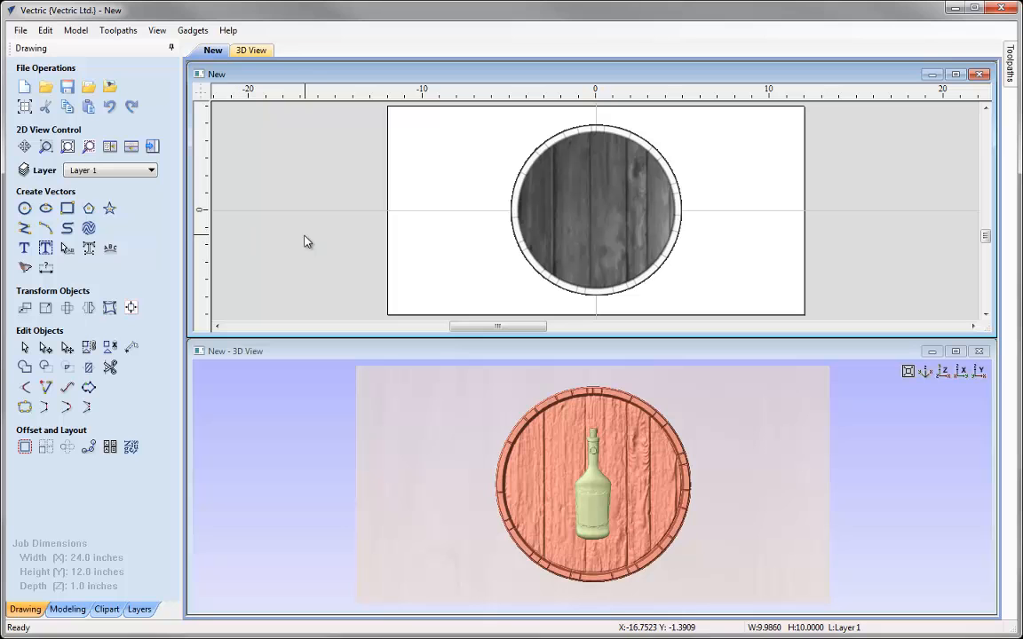
Set the Barrel Top No.1 component's shape height to 0.25 inches in its component properties
click(75, 609)
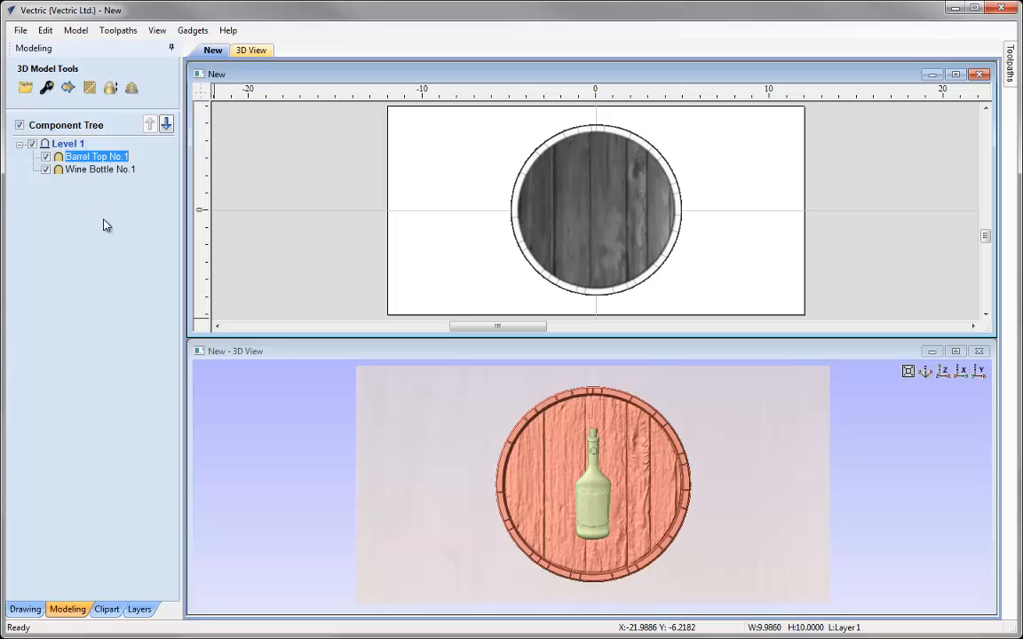
click(100, 169)
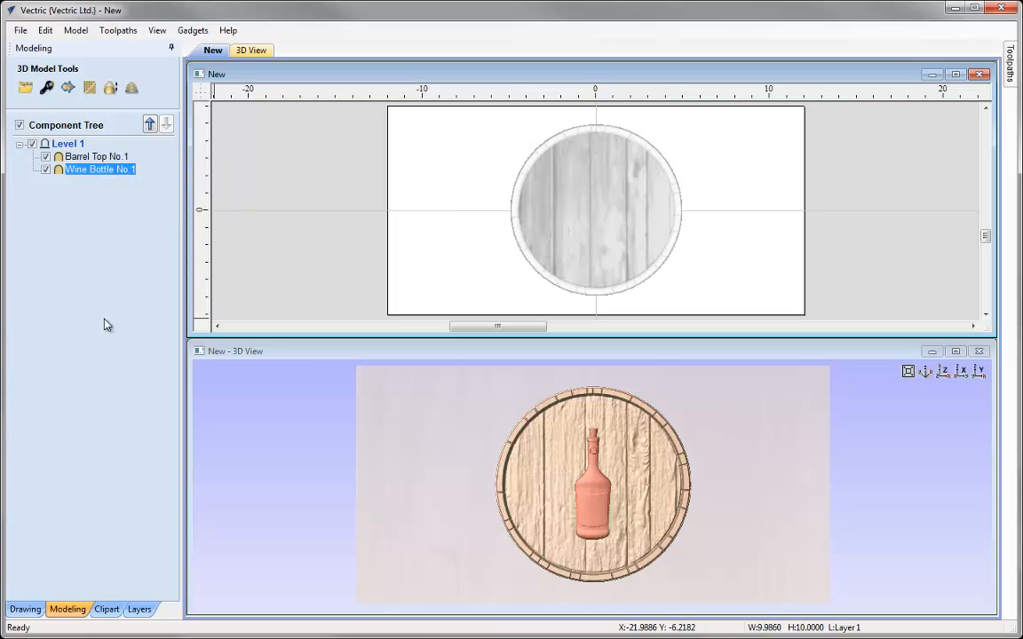
click(126, 257)
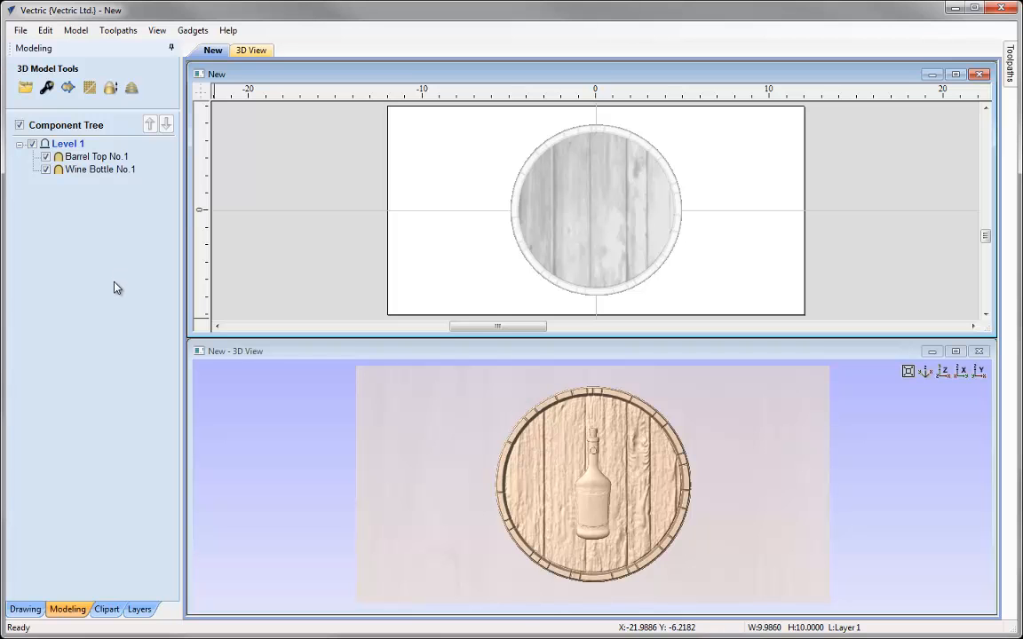
click(96, 157)
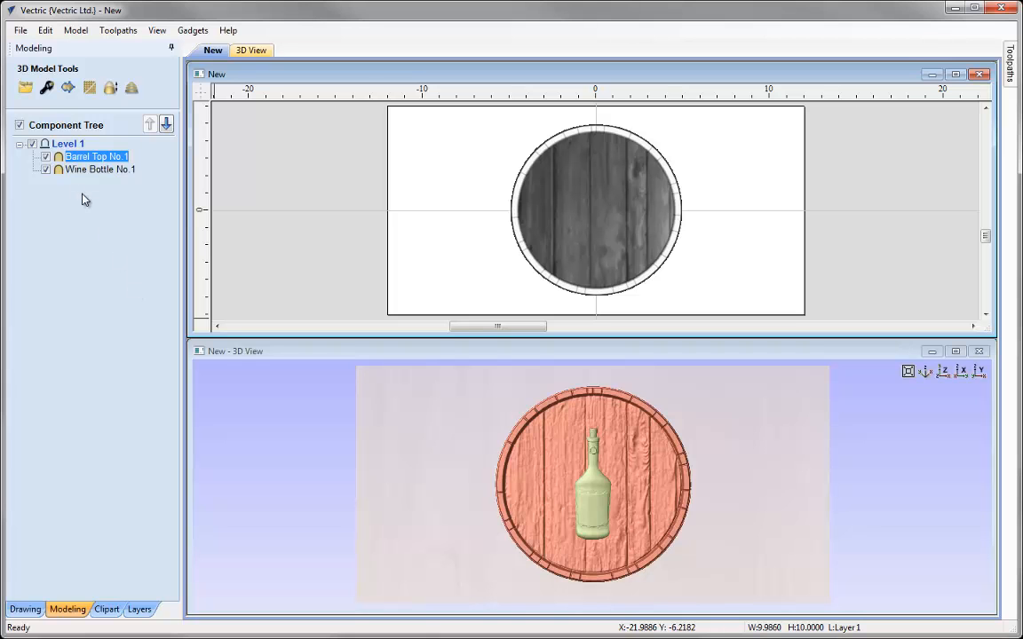
click(46, 89)
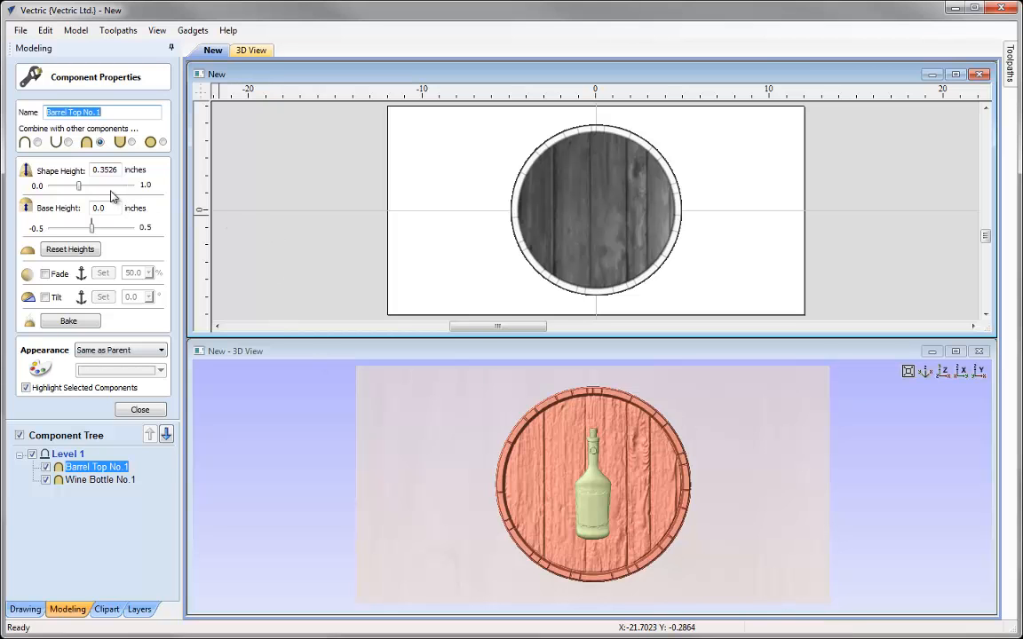
double_click(102, 169)
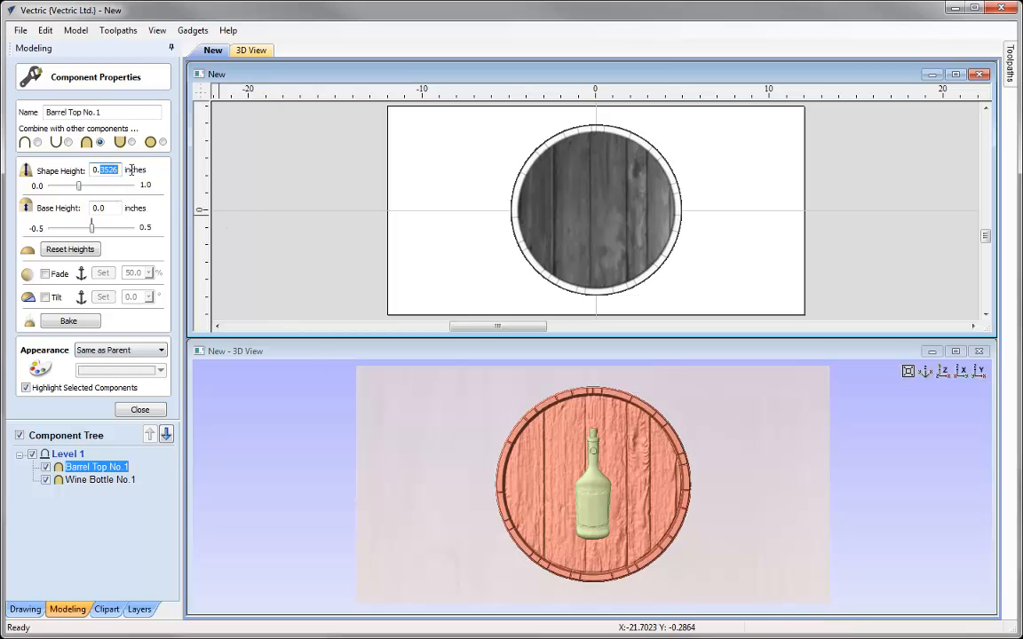
text(0.25)
key(Return)
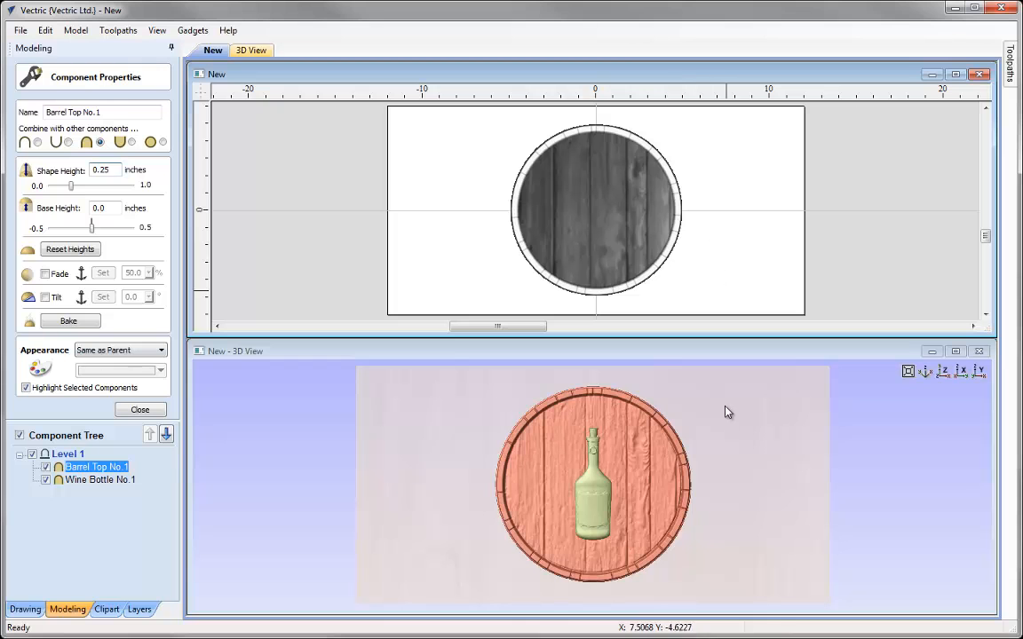
Set the Wine Bottle No.1 component's base height to 0.1 inches and shape height to 0.25 inches
click(728, 239)
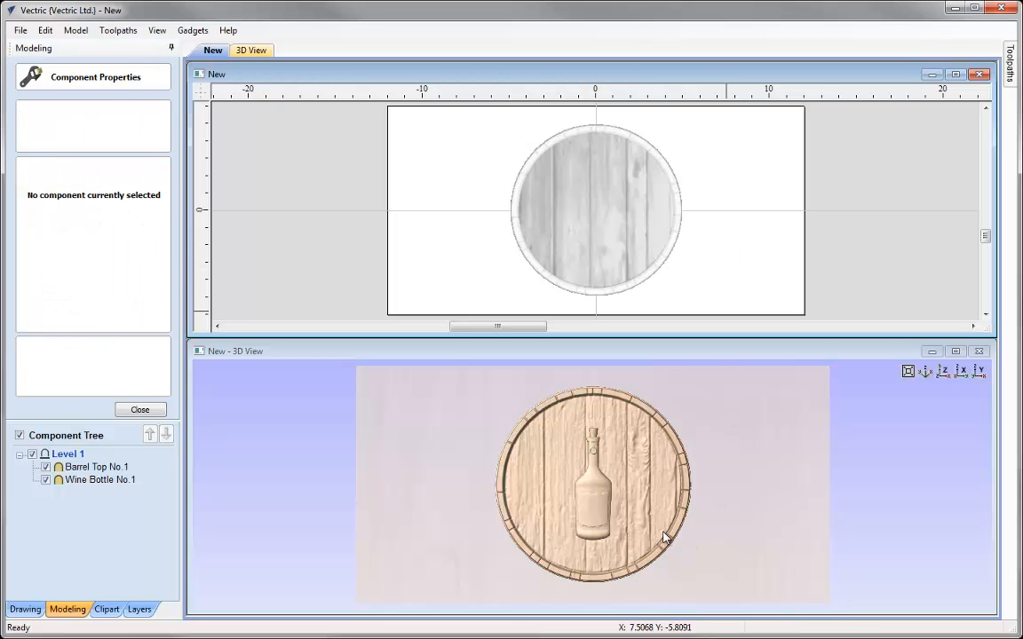
click(590, 515)
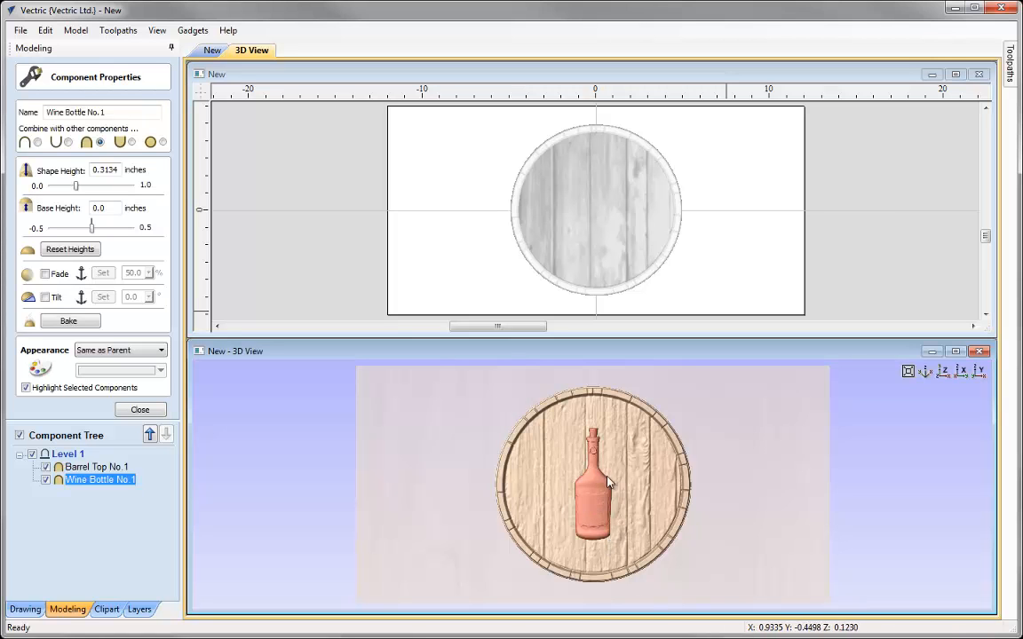
drag(646, 580, 741, 430)
scroll(614, 470, up, 5)
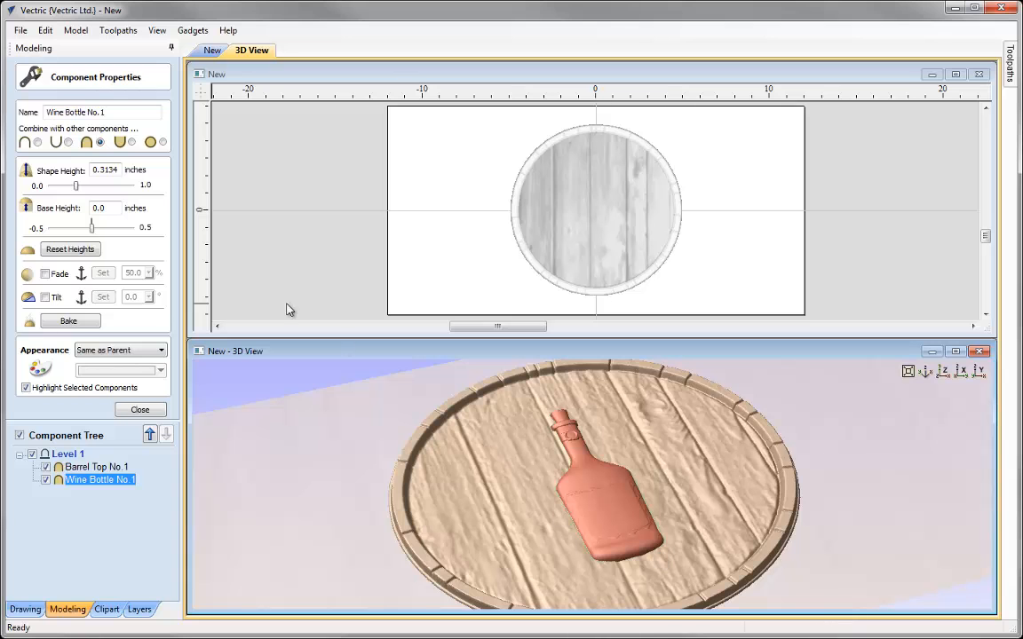
double_click(99, 208)
text(0.1)
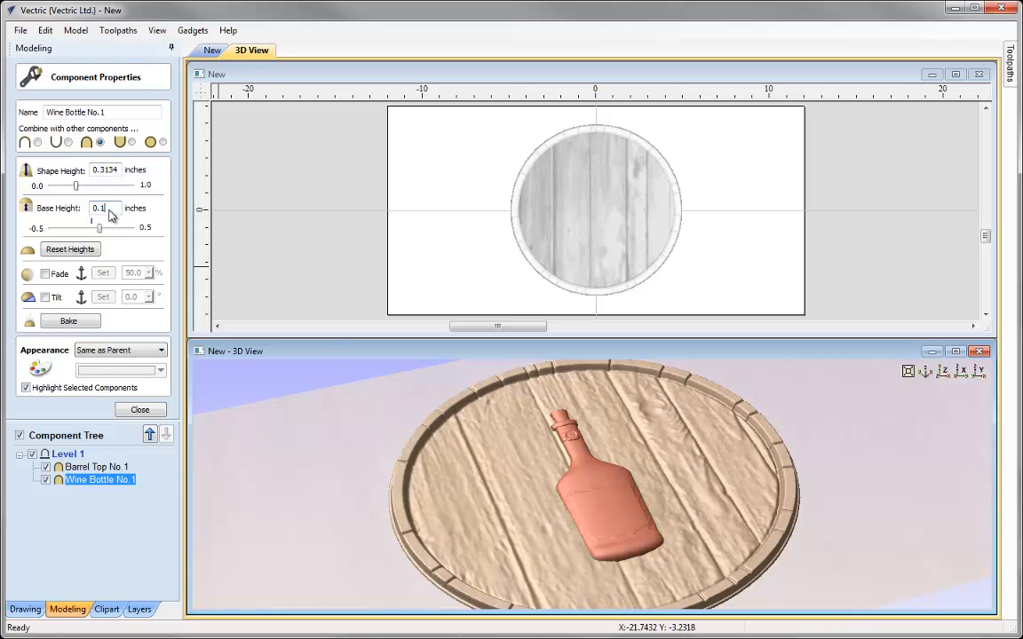
key(Return)
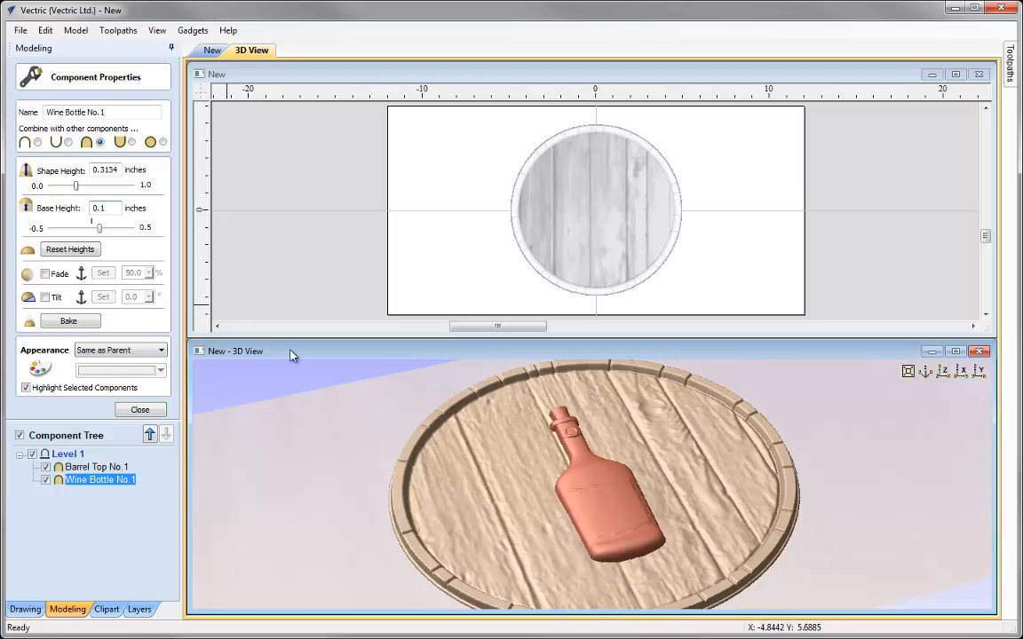
double_click(102, 169)
text(0.25)
key(Return)
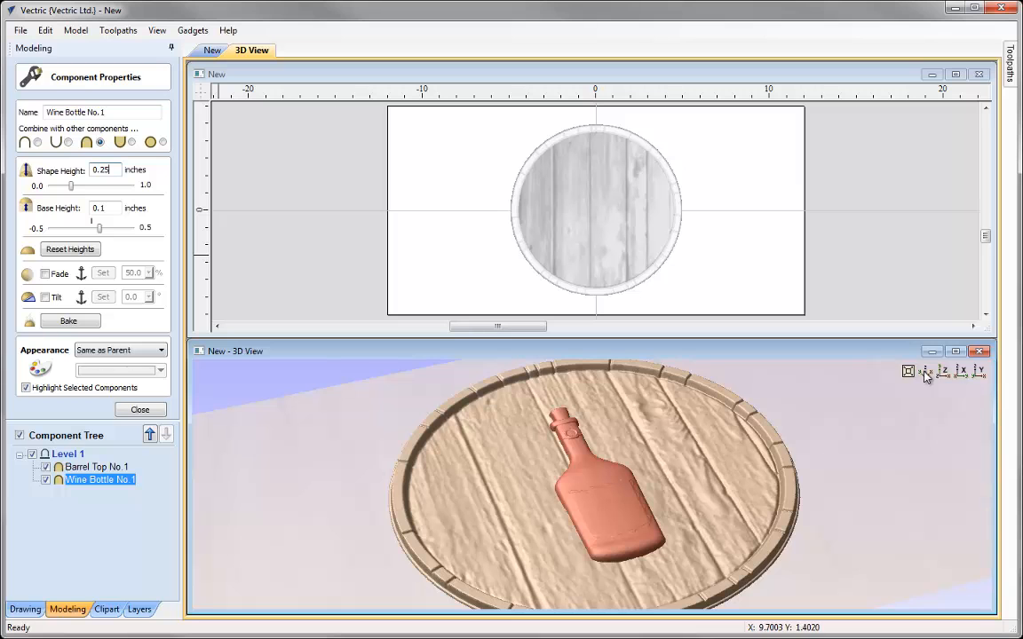
click(946, 371)
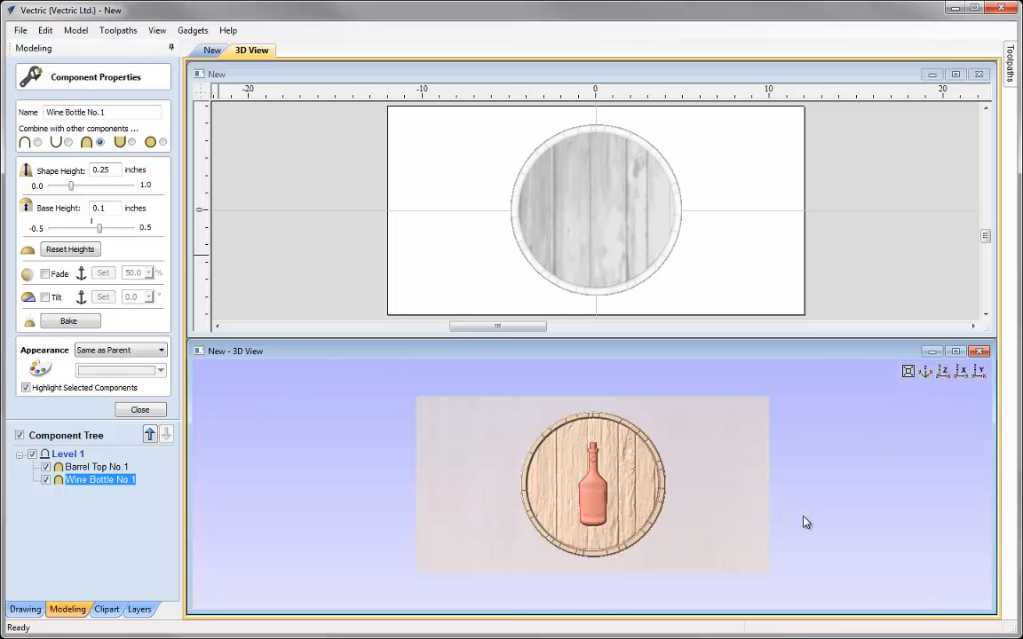
click(140, 410)
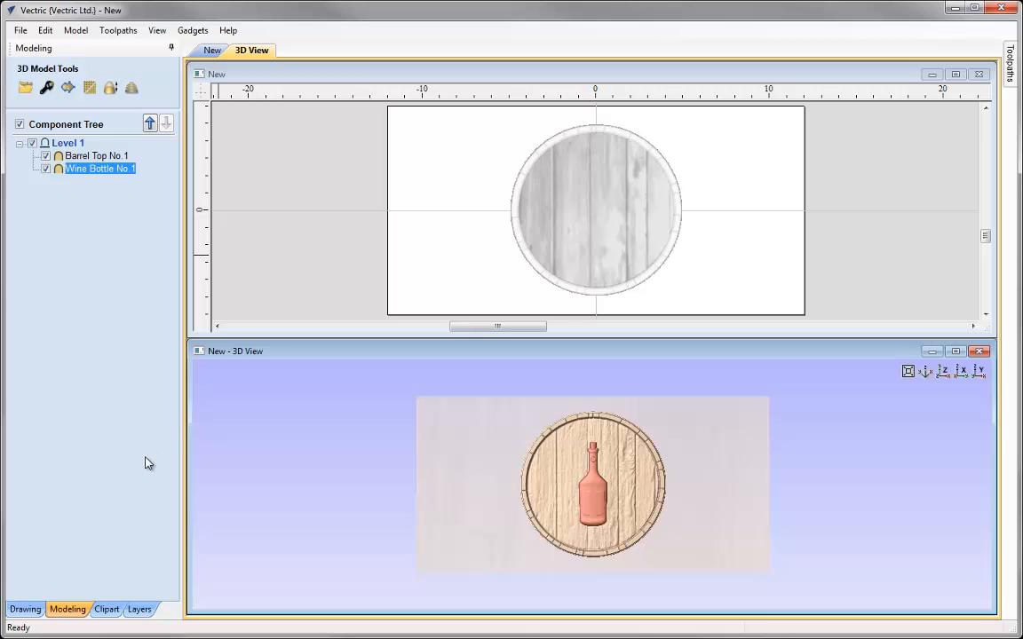
Add the Wine Glass No.1 clipart model onto the barrel top, left of the bottle
click(106, 609)
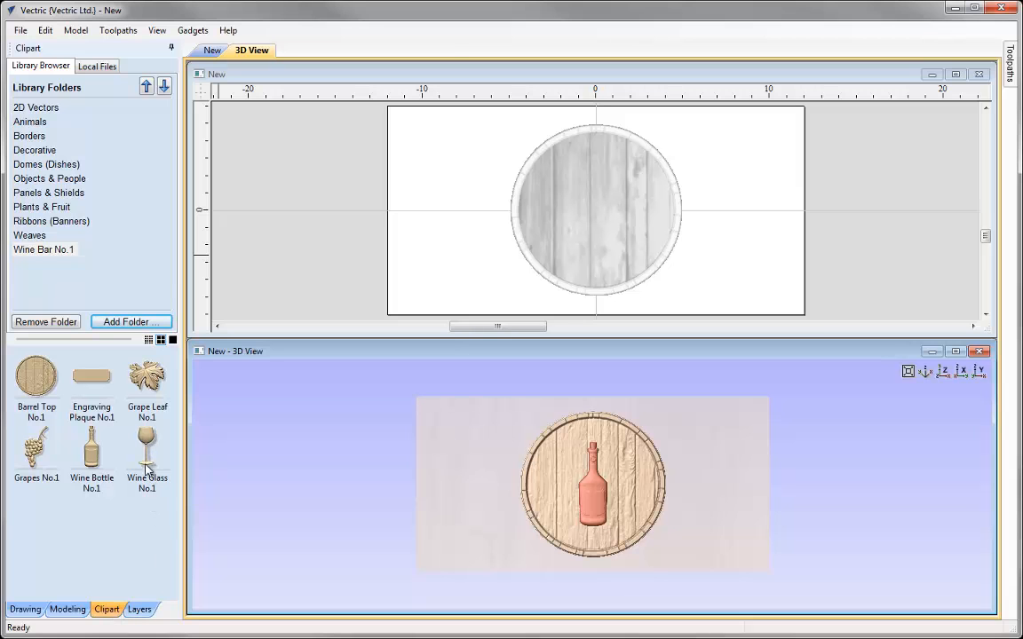
drag(146, 448, 559, 229)
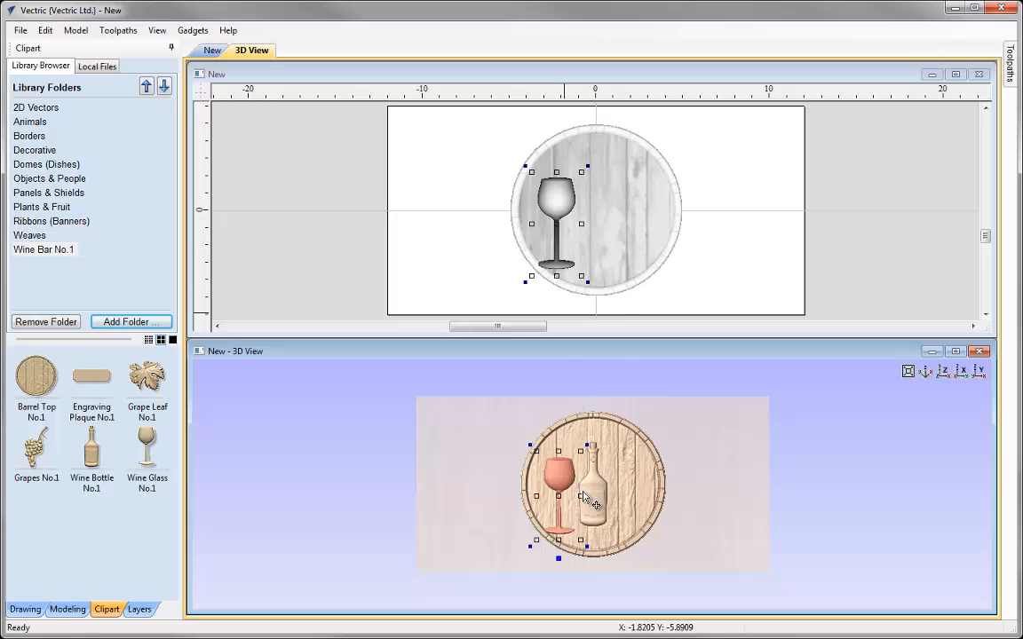
click(955, 351)
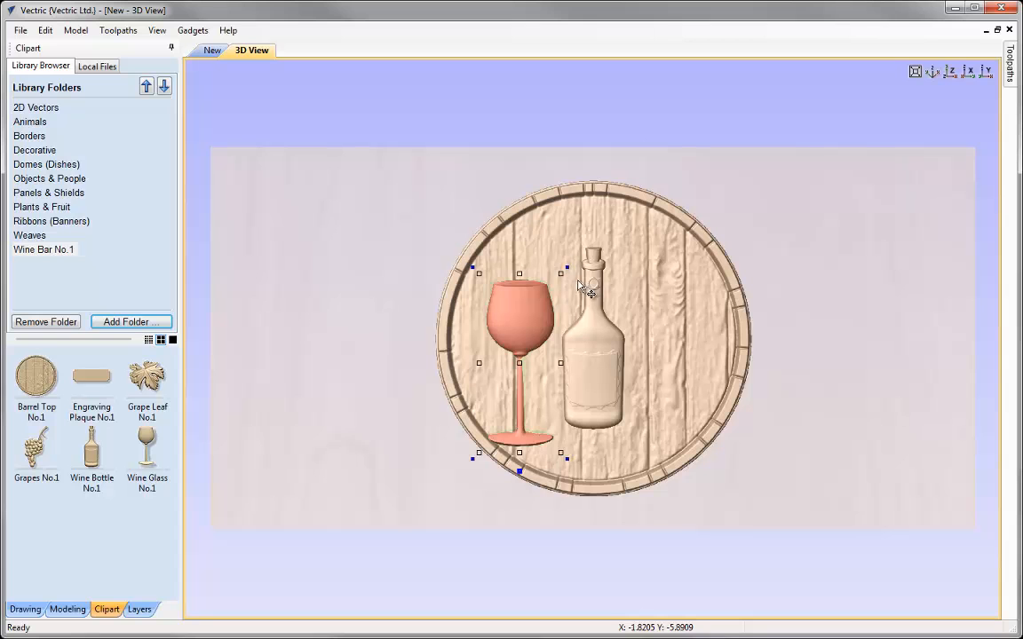
Tilt the wine glass slightly and nudge it into position beside the bottle
drag(566, 268, 553, 263)
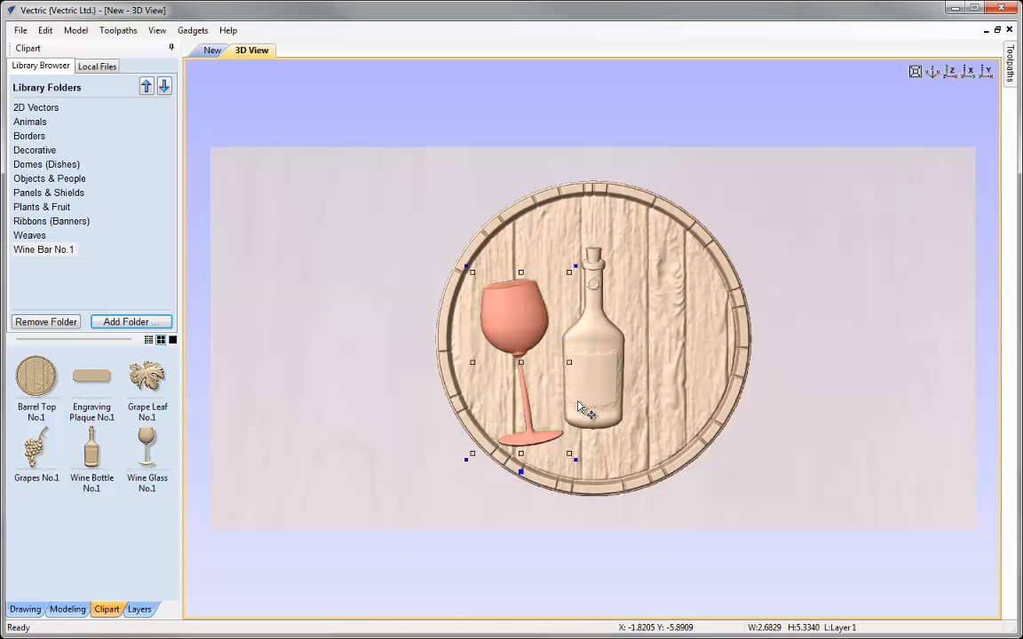
mouse_move(524, 361)
mouse_down()
mouse_move(513, 359)
mouse_move(519, 352)
mouse_up()
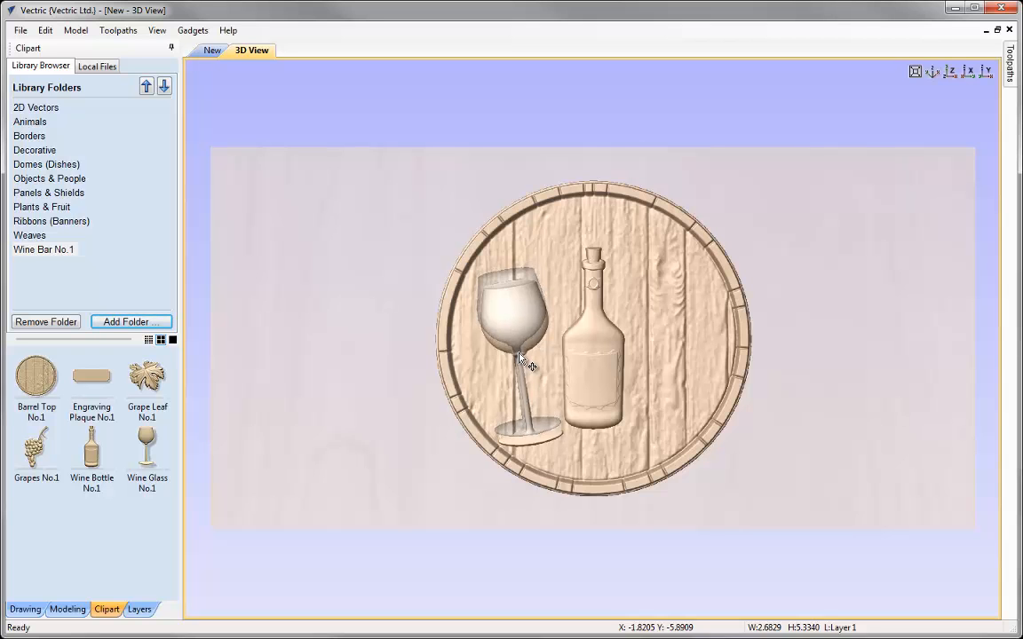
drag(520, 354, 519, 356)
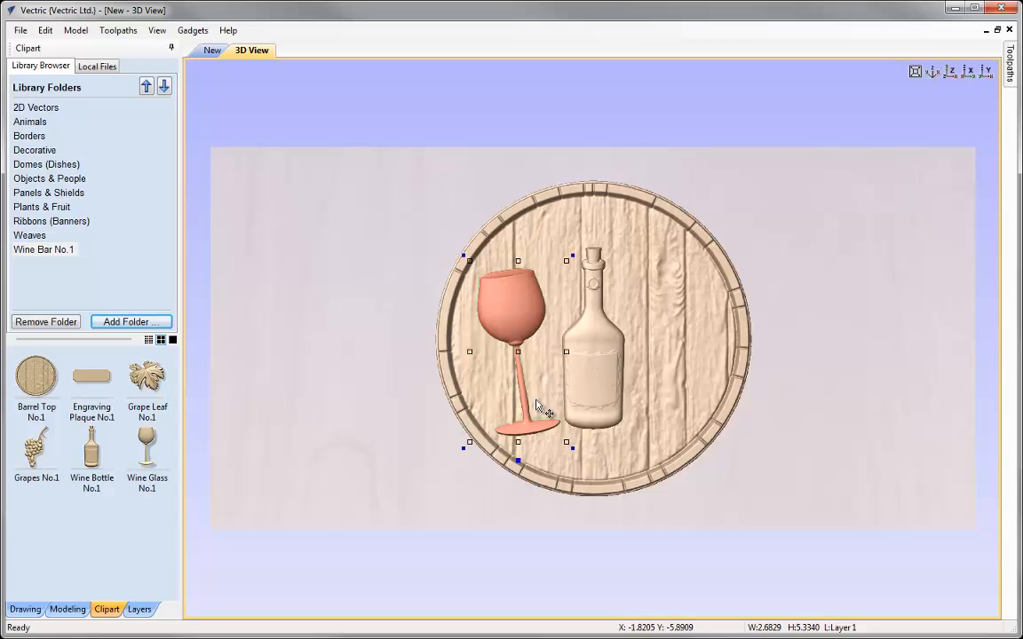
Enlarge the wine bottle to about 2.5 by 7.1 inches
click(68, 609)
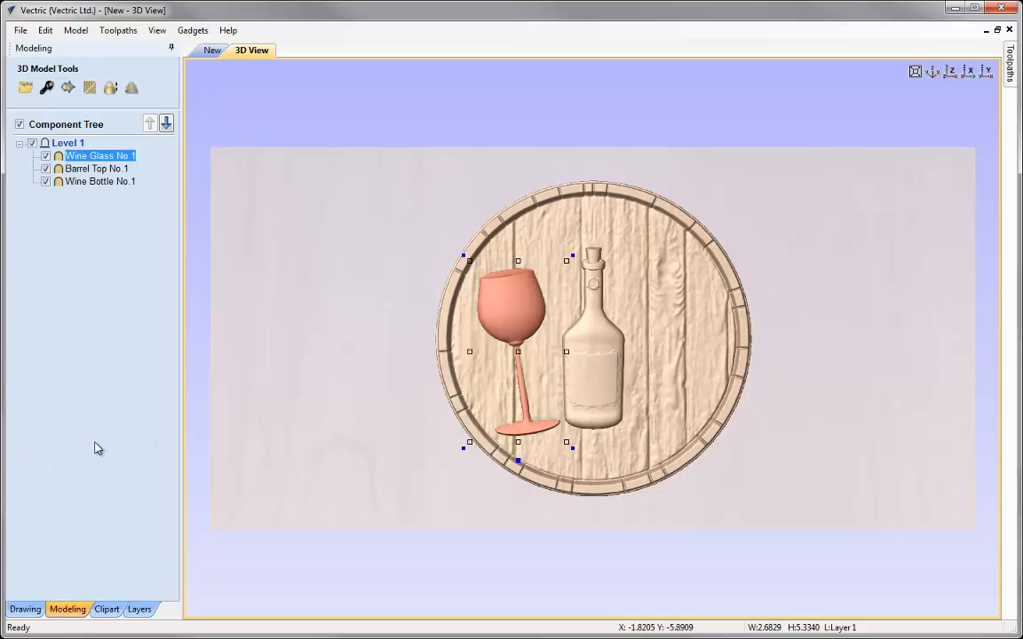
click(73, 182)
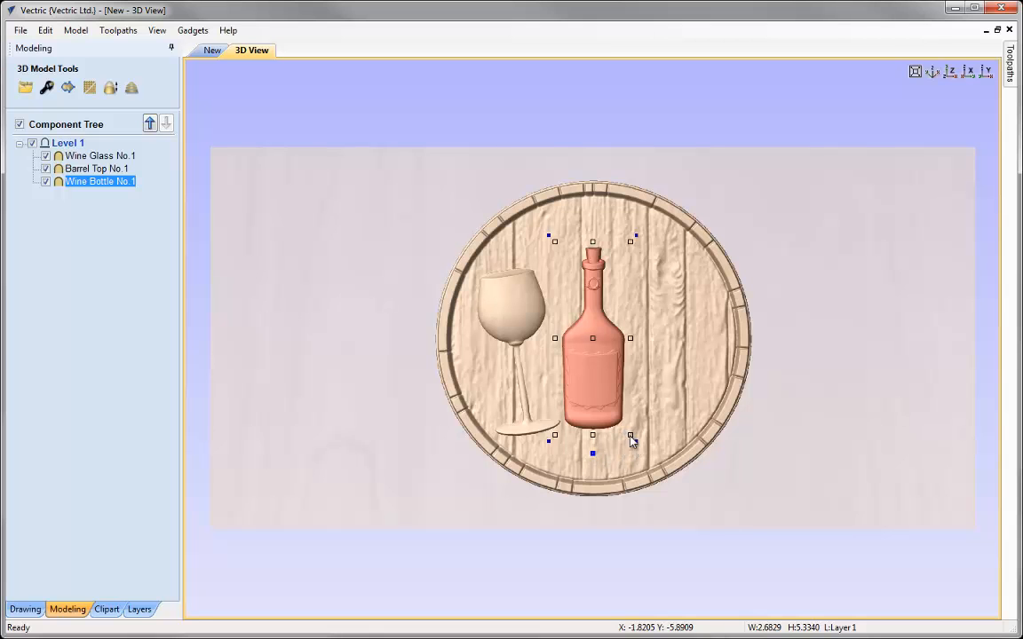
drag(632, 440, 638, 456)
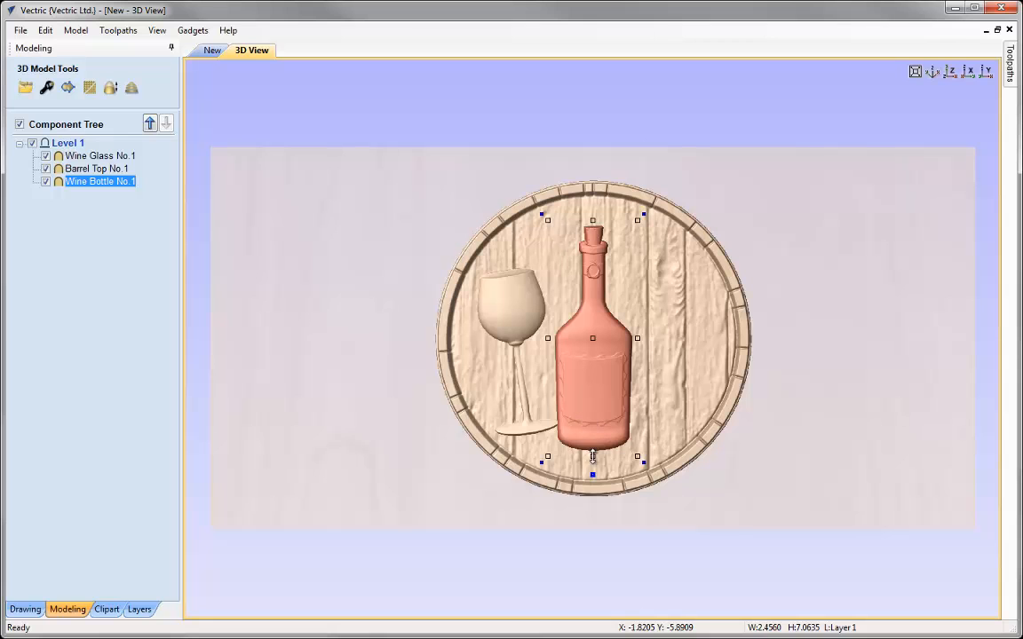
Shrink the wine glass to about 2.4 by 4.7 inches and reposition it beside the bottle
click(511, 317)
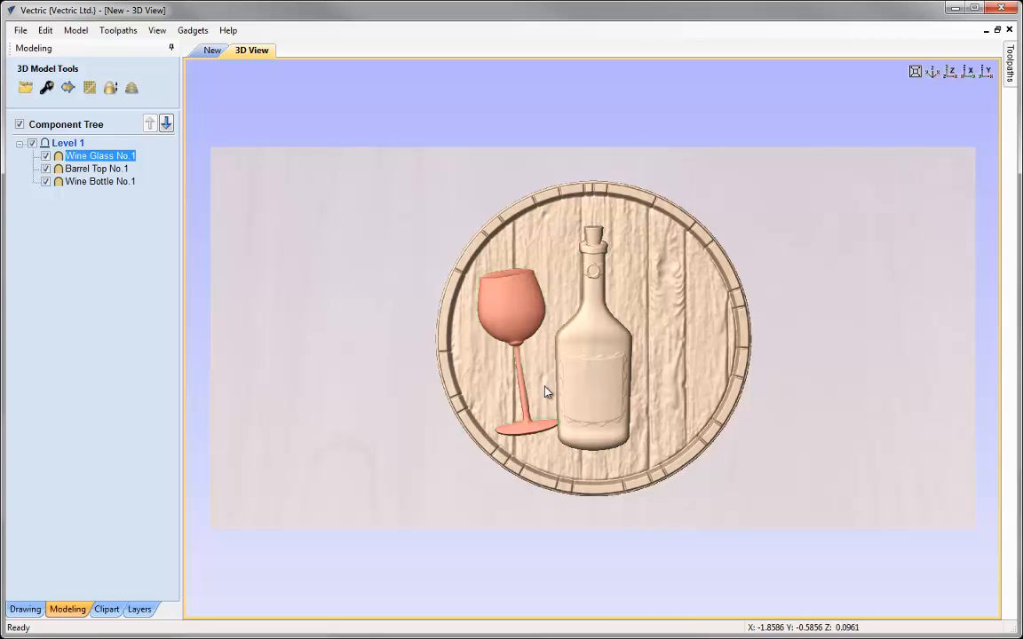
click(511, 323)
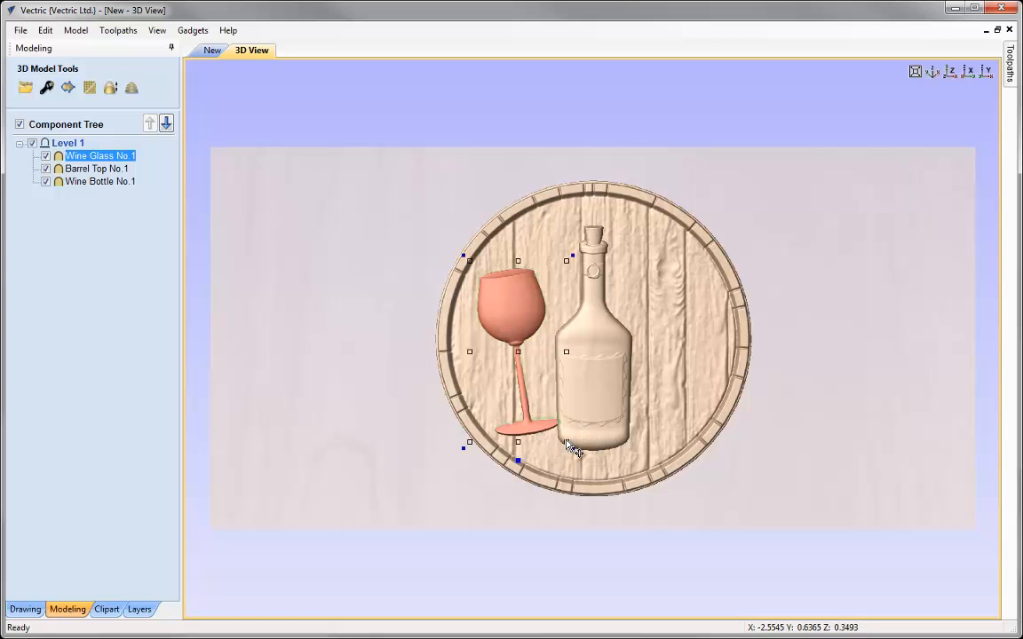
drag(565, 442, 558, 433)
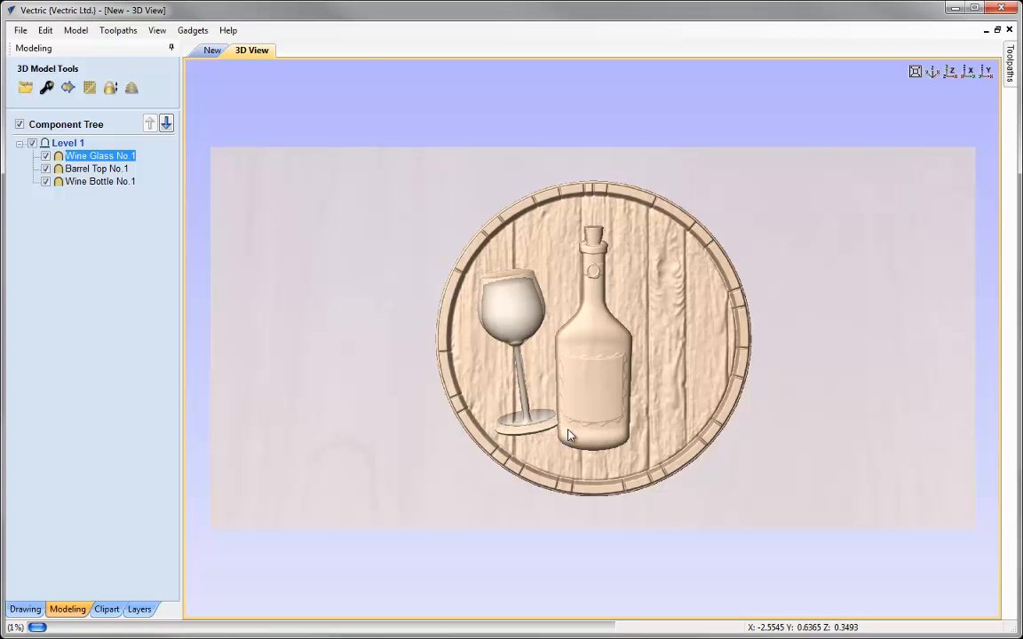
drag(512, 347, 511, 345)
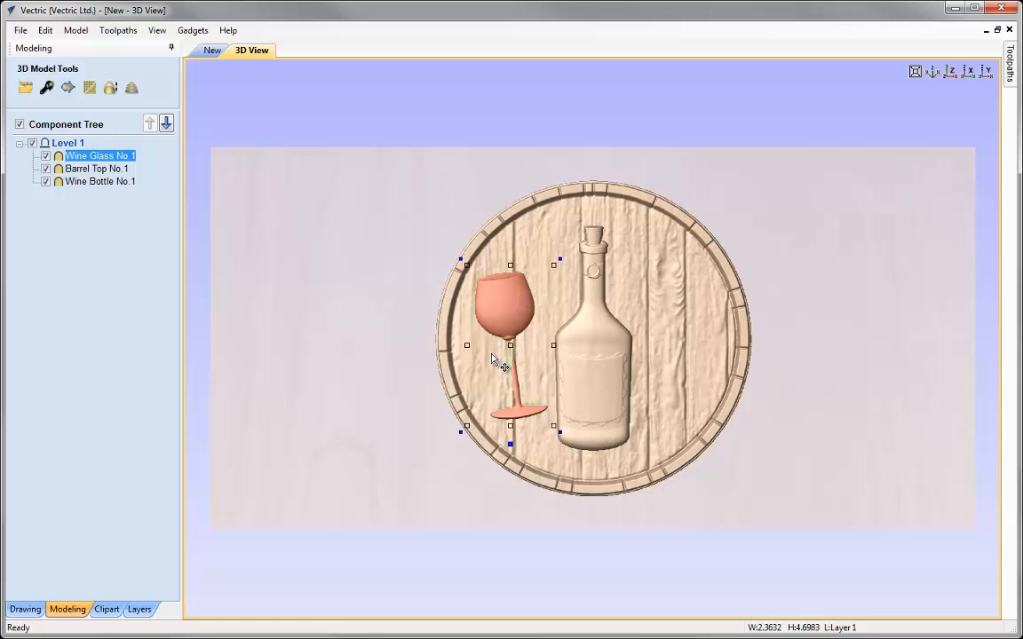
Set the Wine Glass No.1 component's base height to 0.1 inches and shape height to 0.25 inches
click(110, 271)
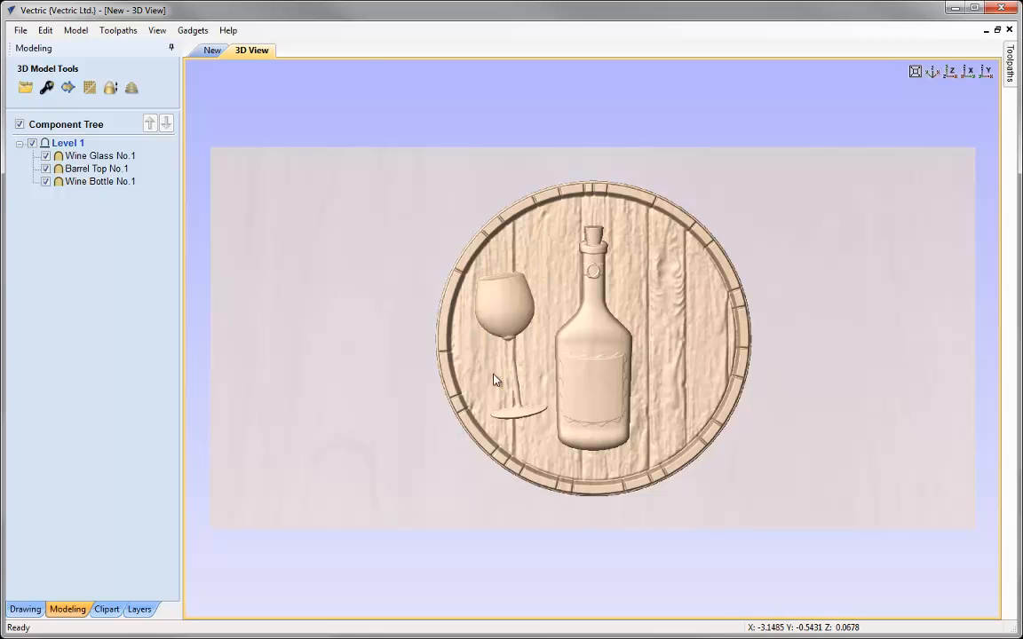
click(100, 156)
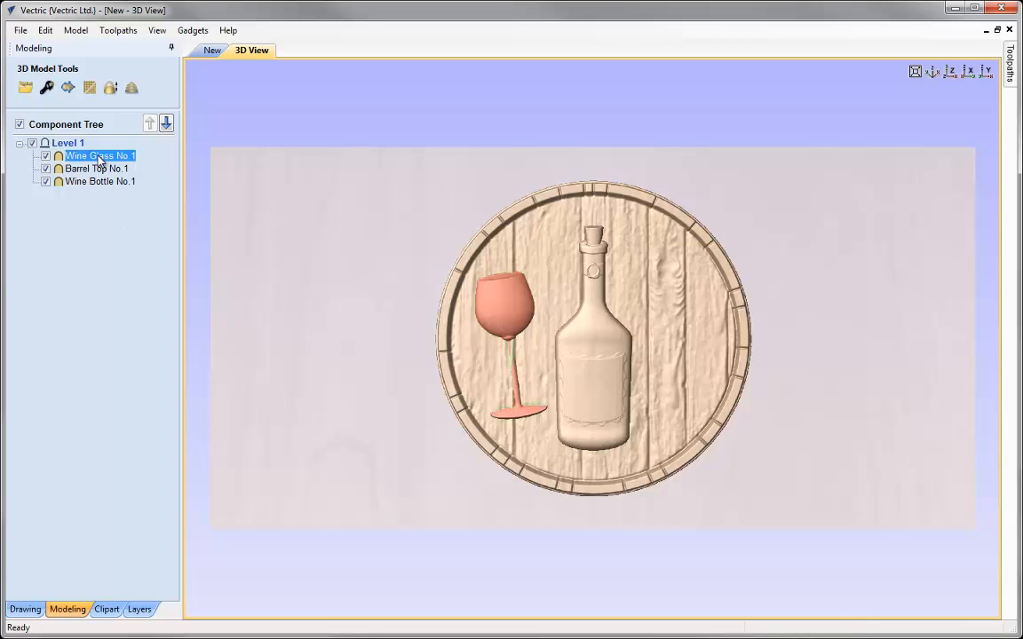
click(47, 88)
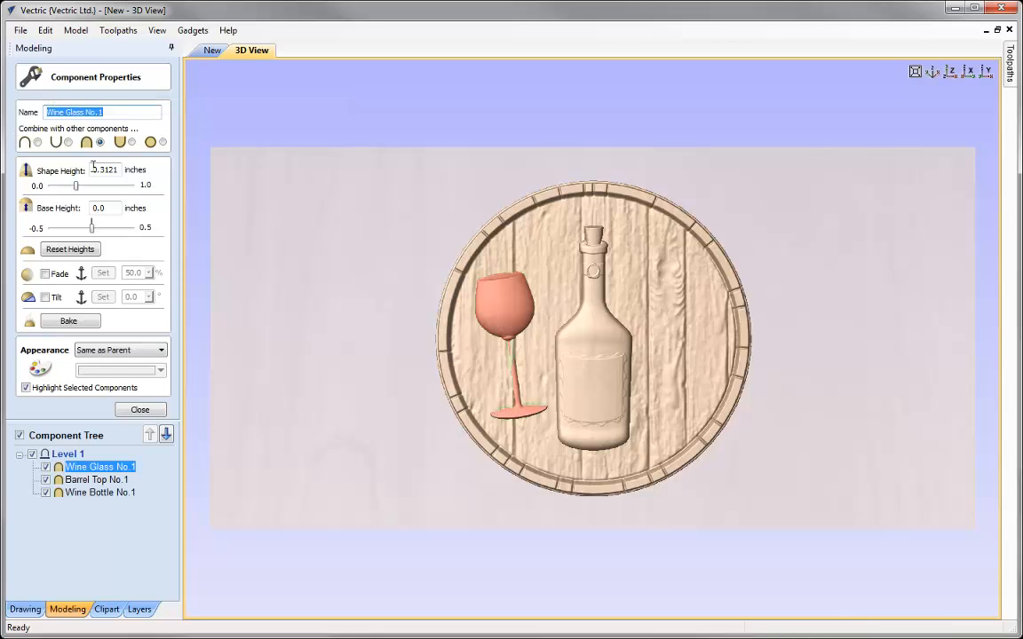
click(103, 207)
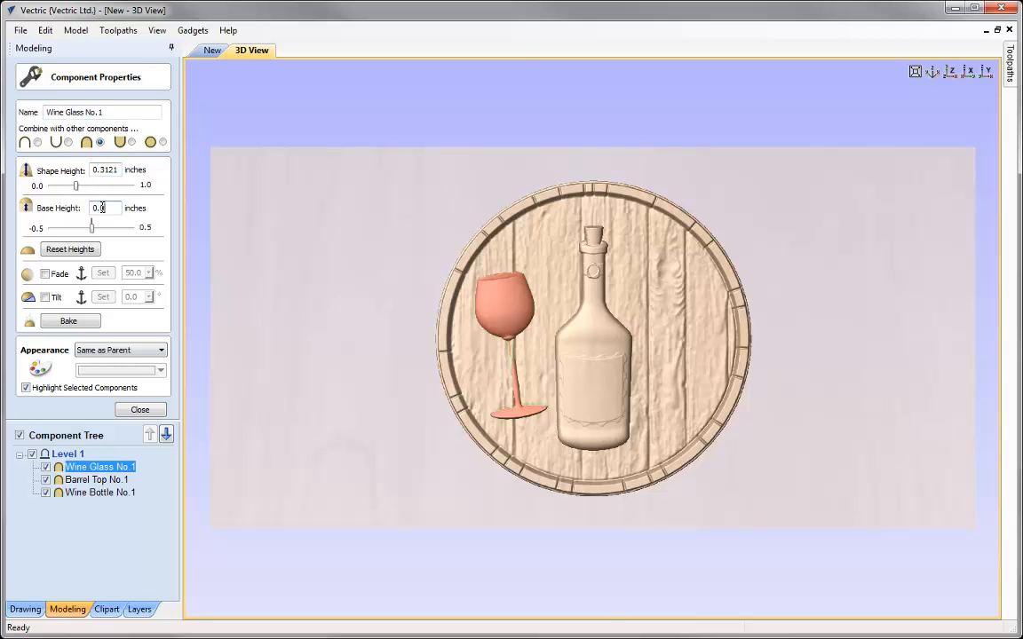
text(1)
key(Return)
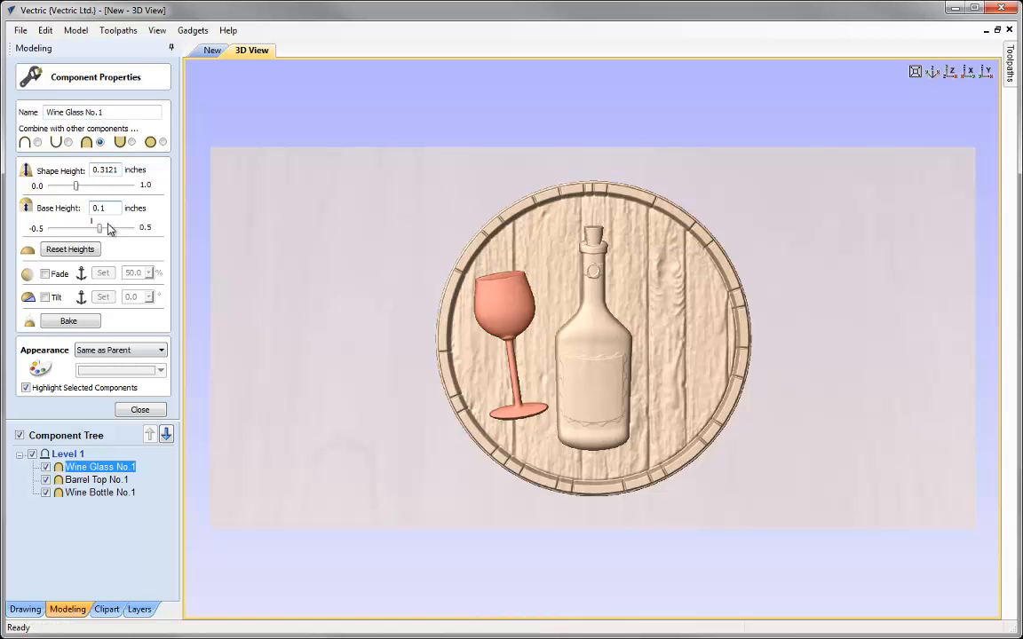
double_click(103, 170)
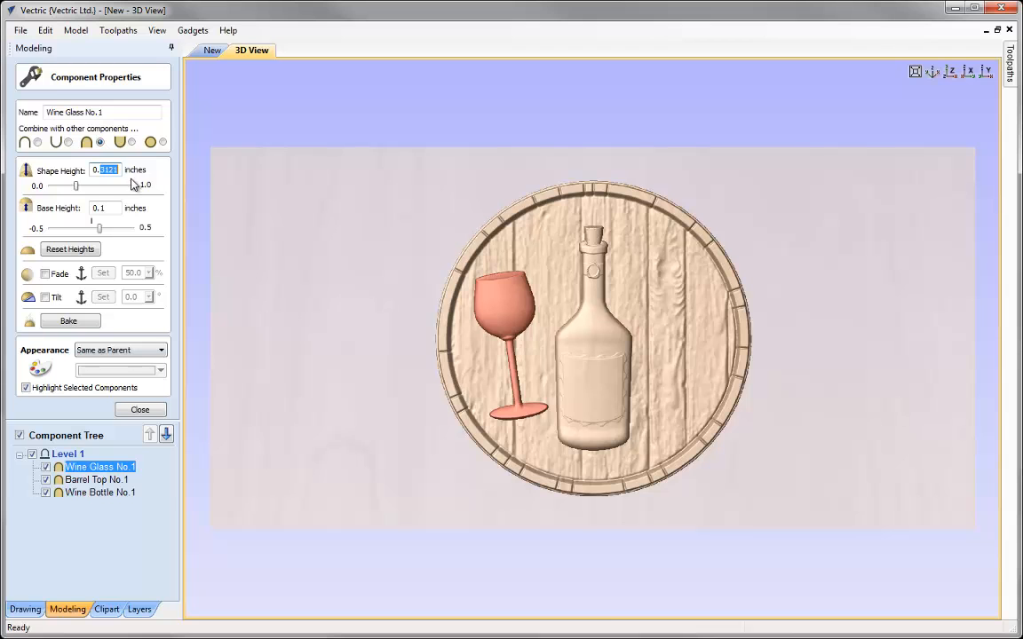
text(25)
key(Return)
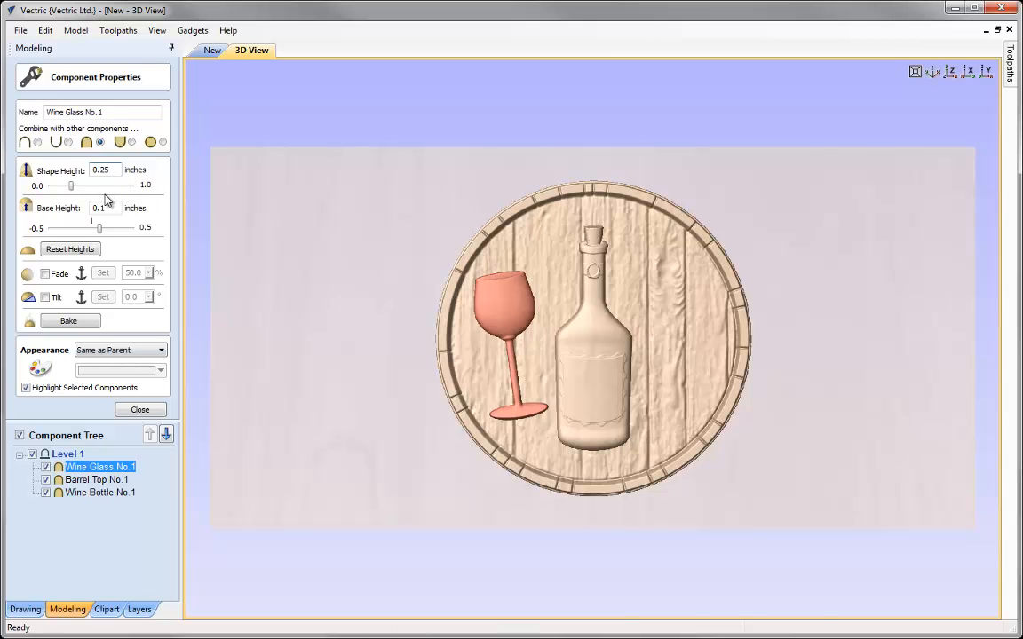
Set the Wine Bottle No.1 component's shape height to 0.25 inches and base height to 0.1 inches
click(591, 358)
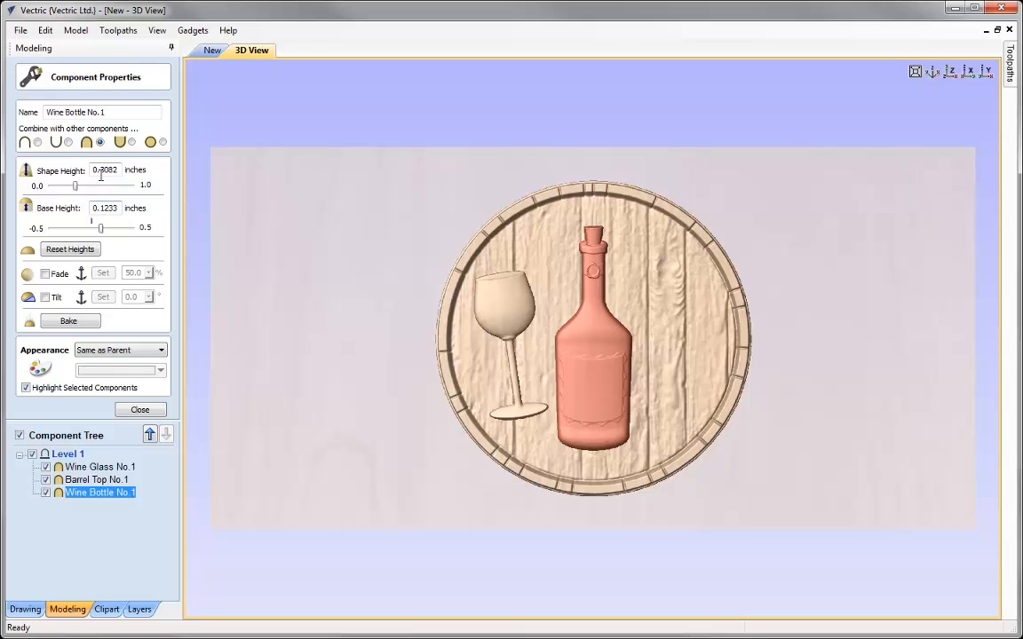
drag(99, 169, 124, 172)
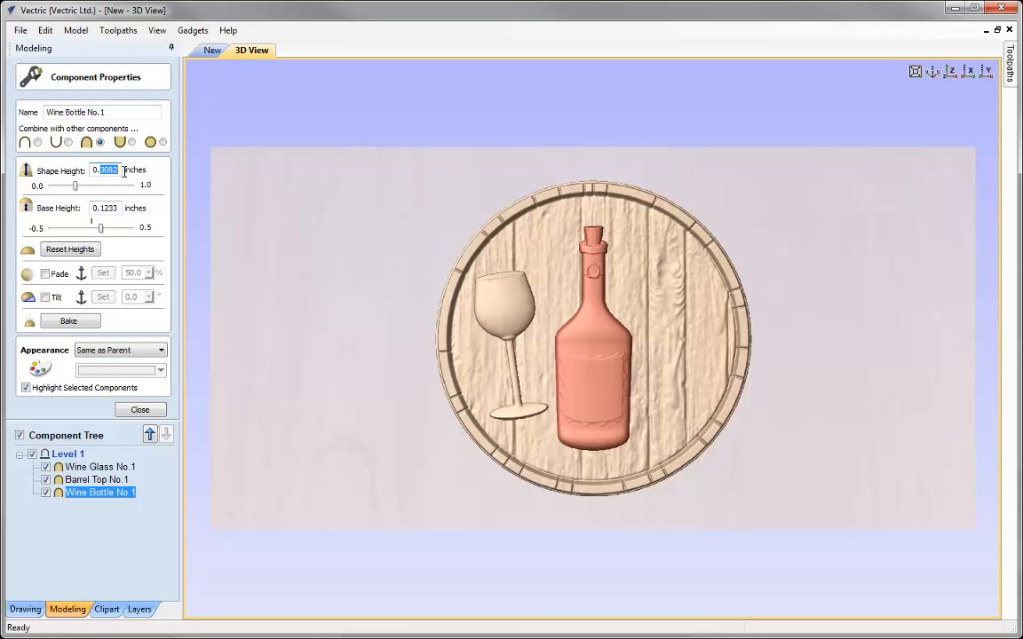
text(25)
key(Return)
drag(104, 208, 135, 221)
key(BackSpace)
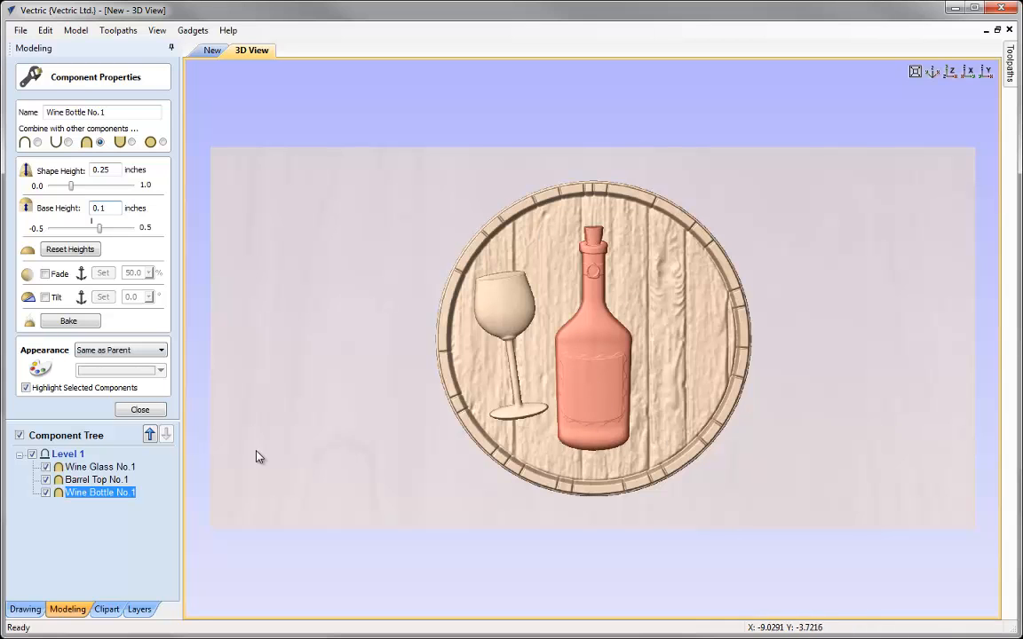
click(143, 410)
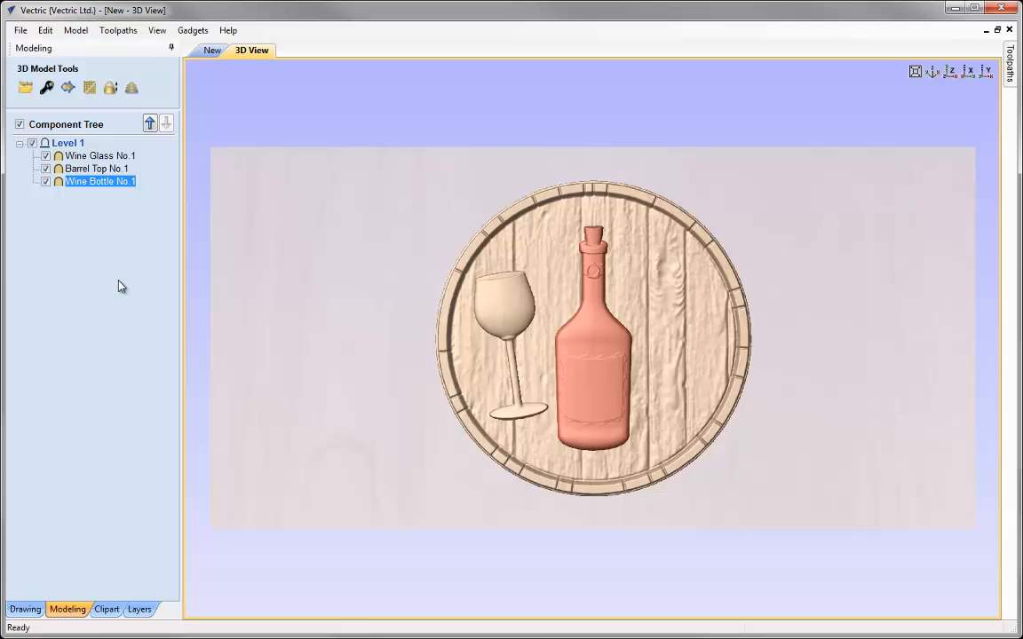
Show the 2D and 3D views together and move the barrel top's preview to the back of the drawing order
click(131, 404)
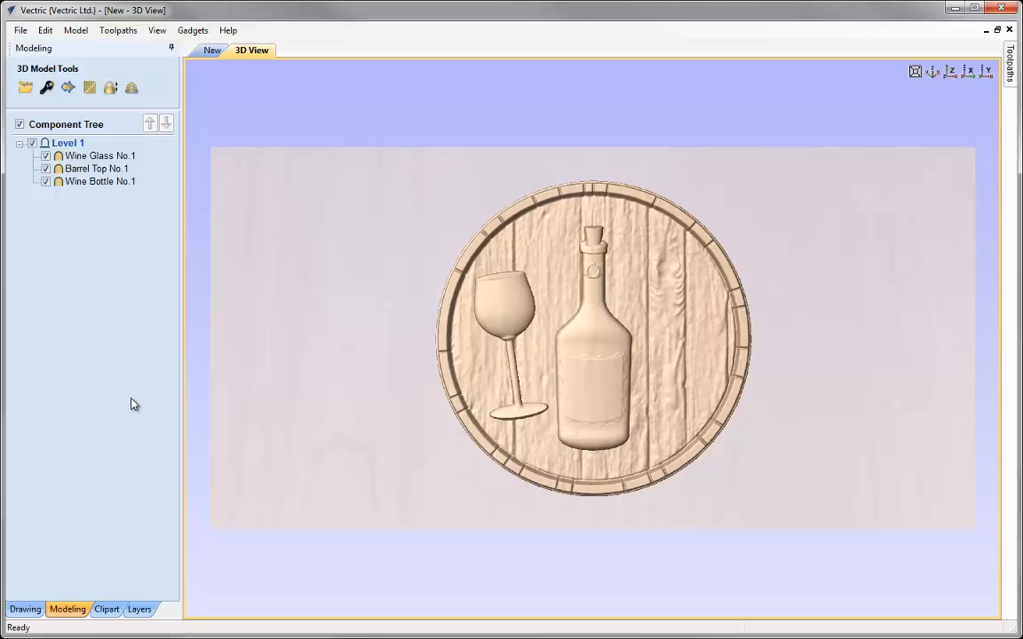
click(156, 30)
click(210, 224)
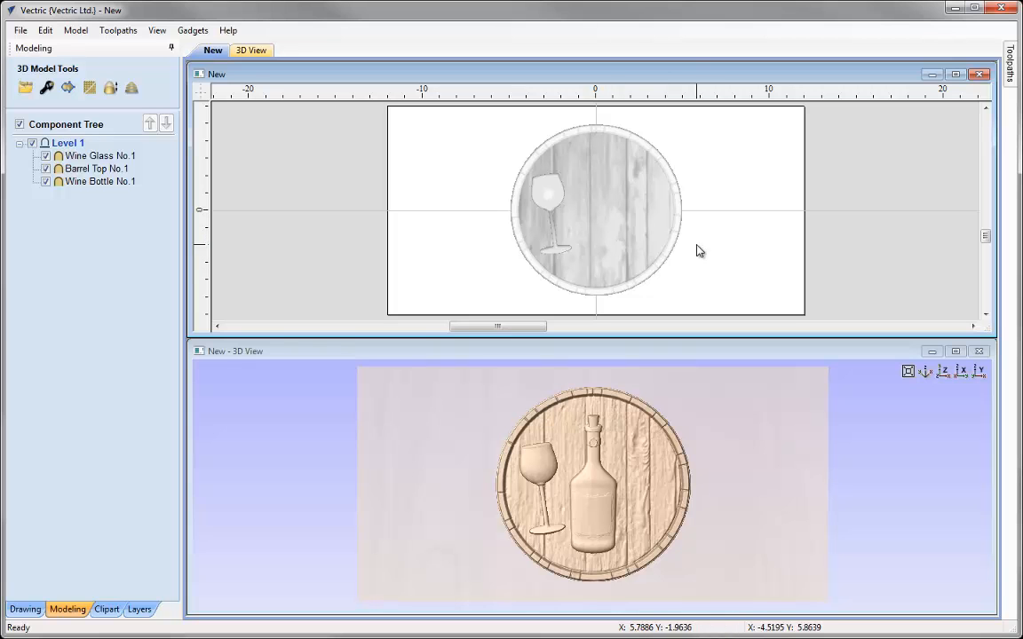
click(654, 183)
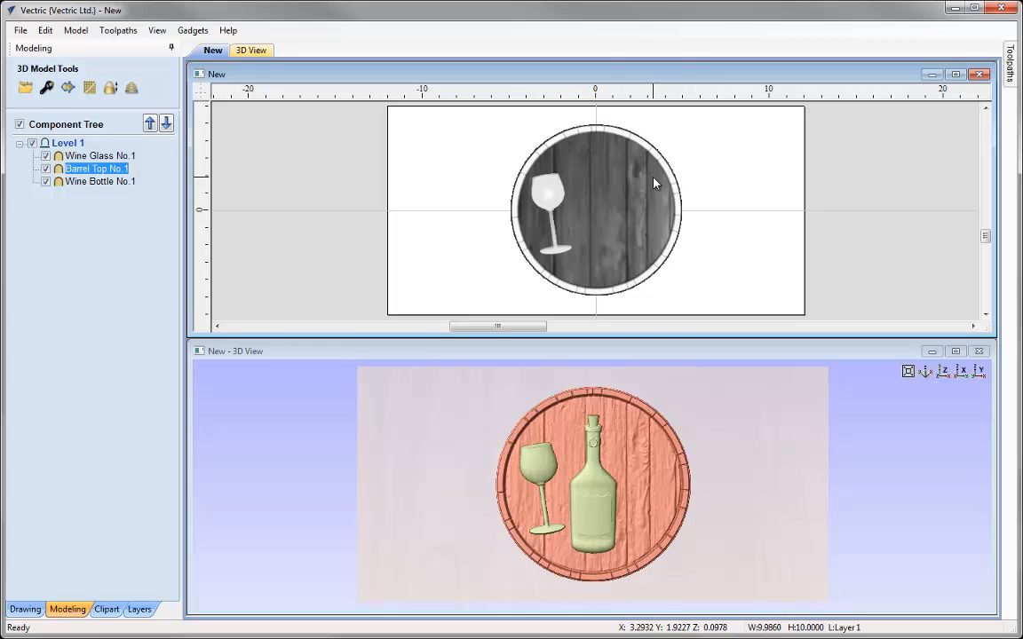
right_click(654, 171)
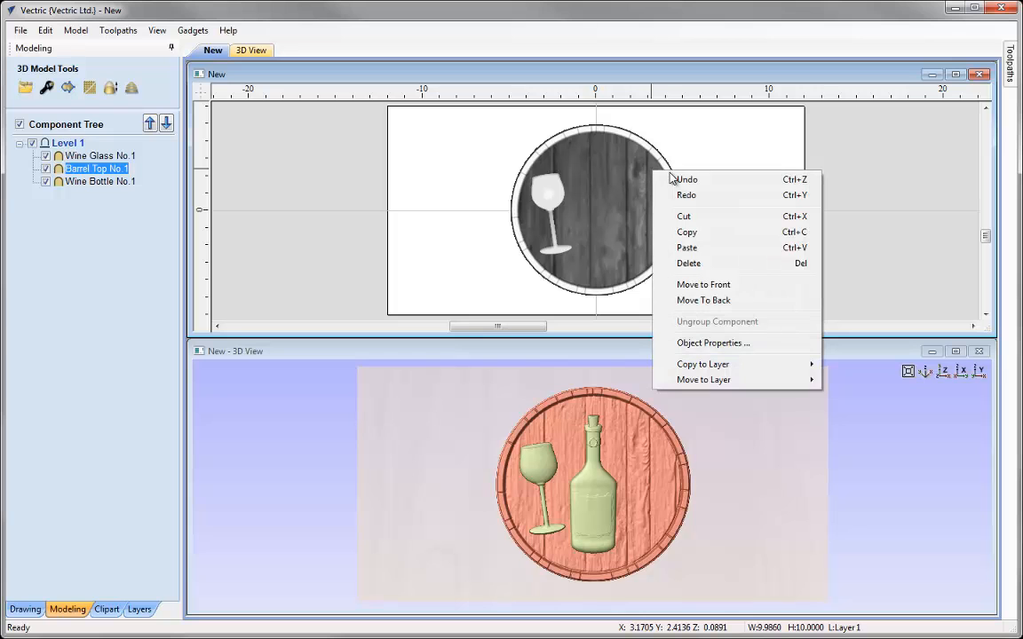
click(706, 302)
click(712, 290)
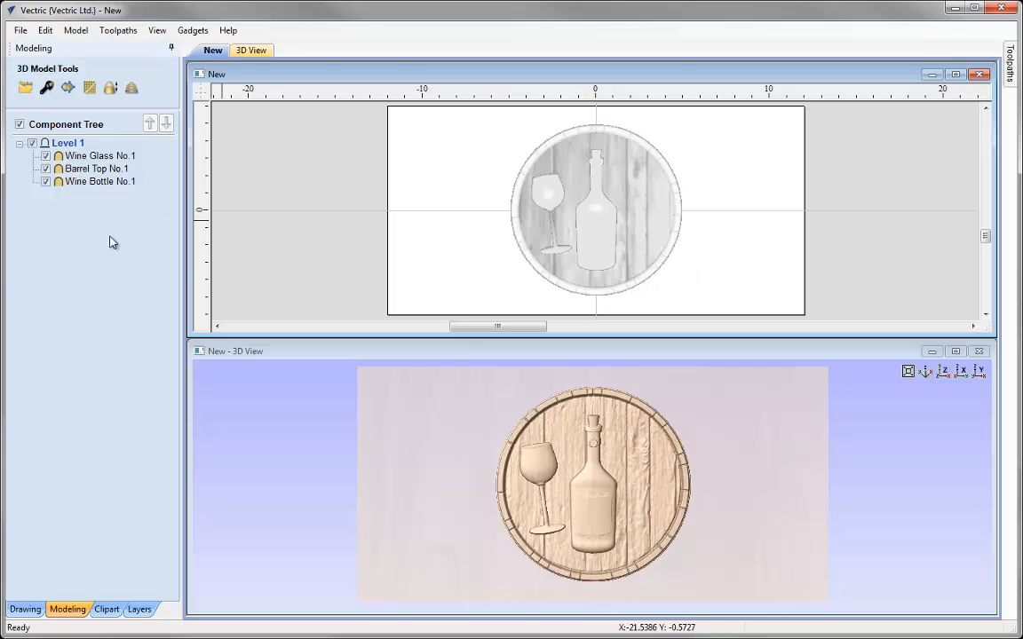
Create a horizontally mirrored copy of the wine glass about the job centre on the other side of the bottle
click(92, 157)
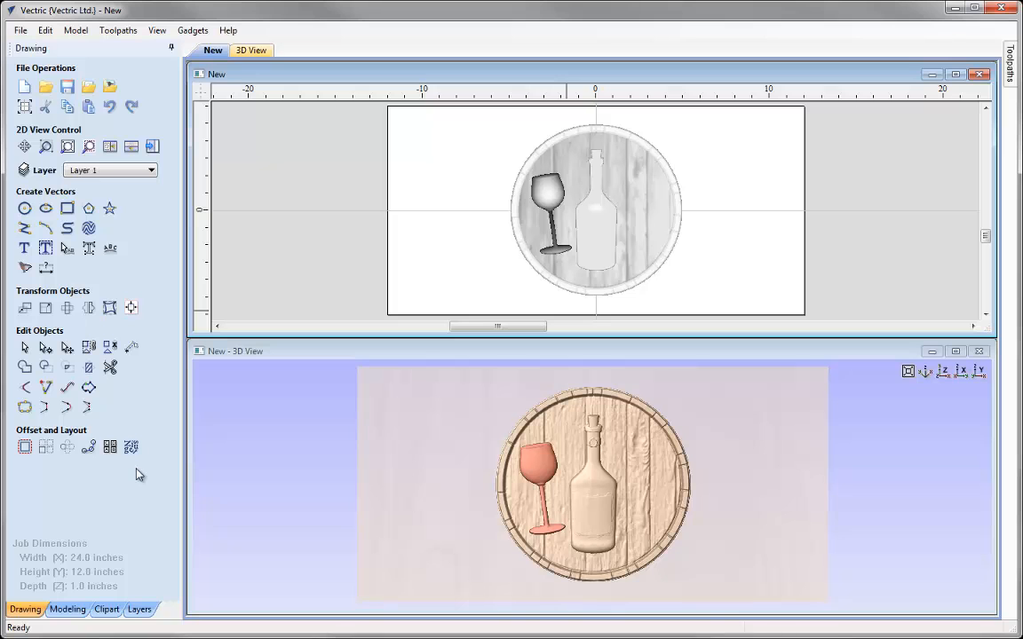
click(88, 309)
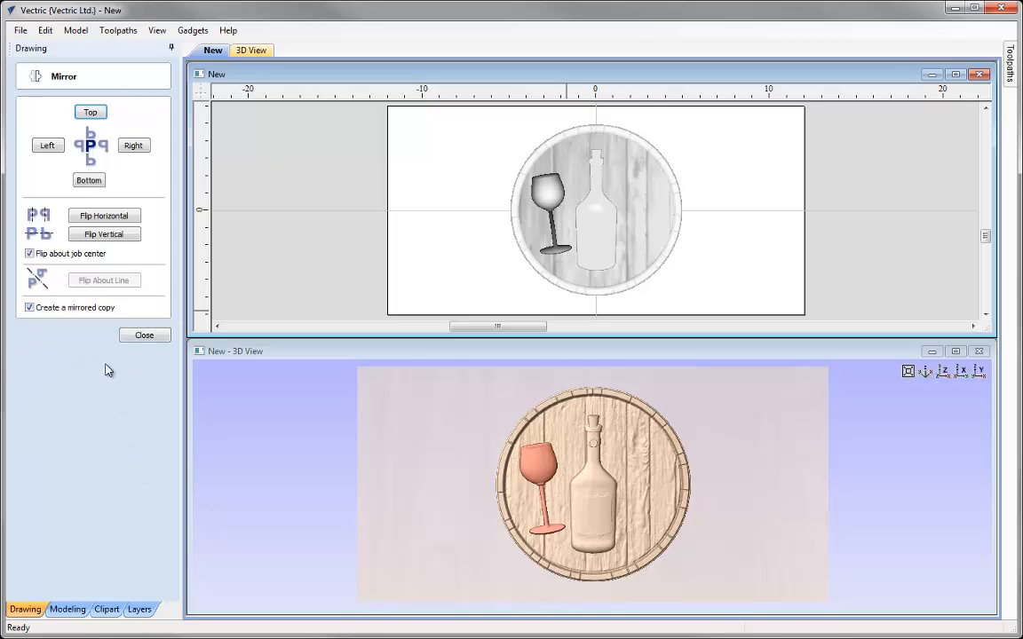
click(29, 254)
click(100, 219)
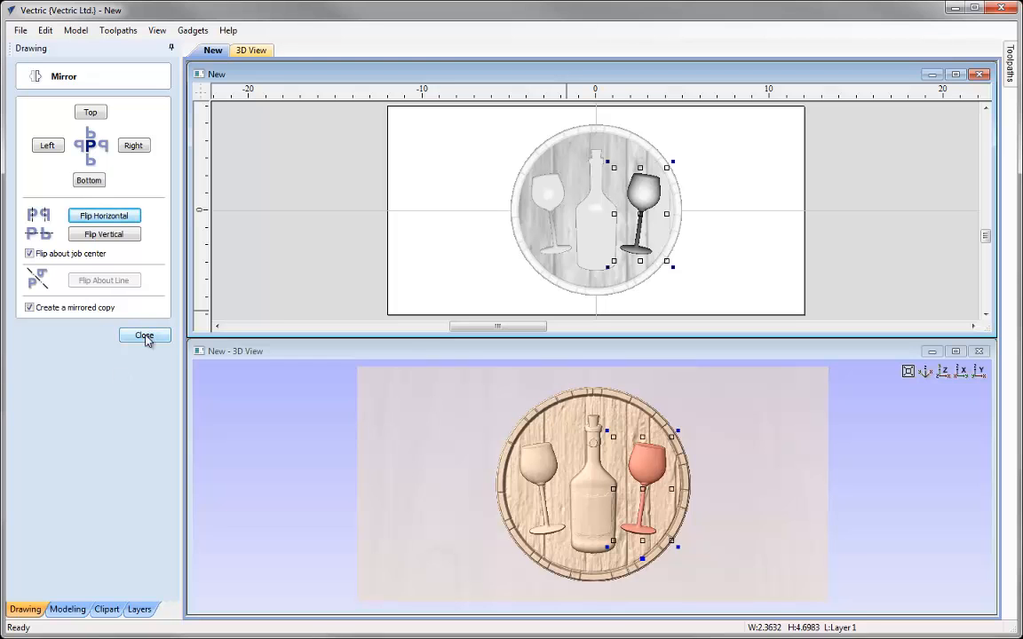
click(144, 337)
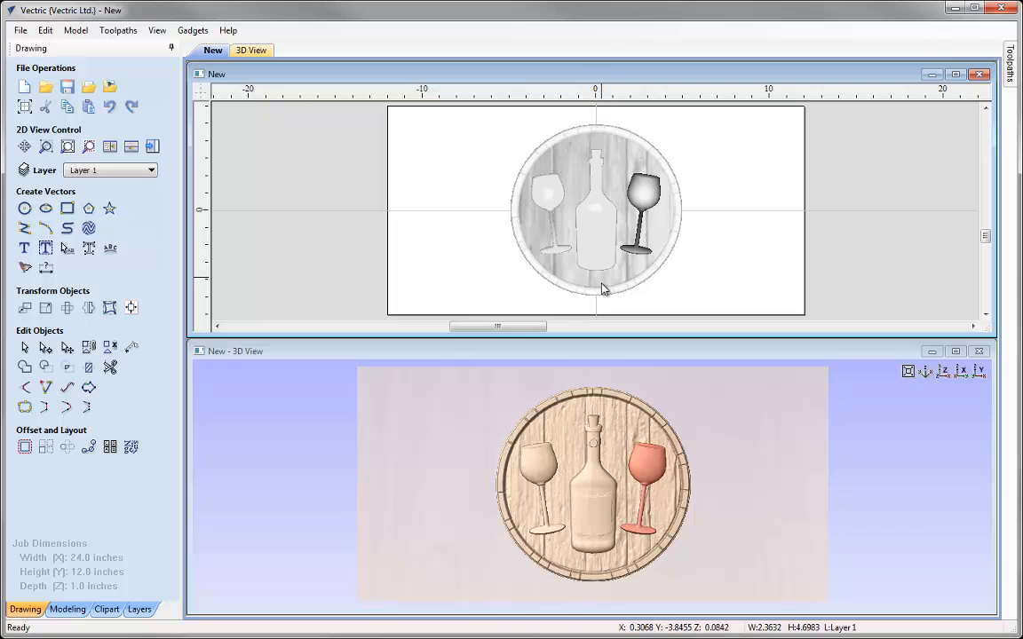
click(462, 286)
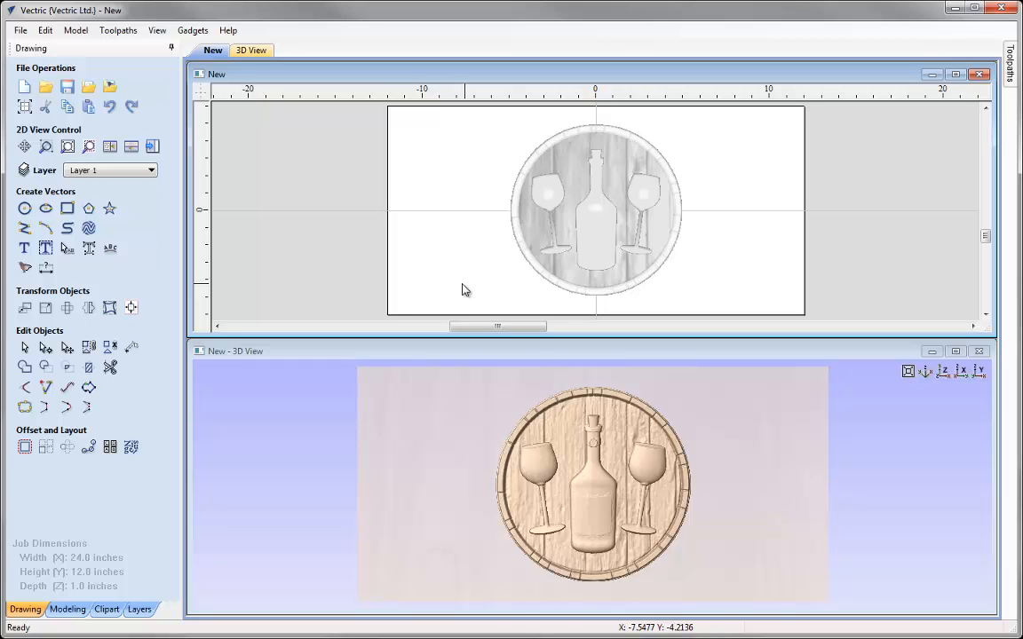
Add the Engraving Plaque No.1 clipart and stretch it to about 16.2 by 4.6 inches below the bottle
click(107, 609)
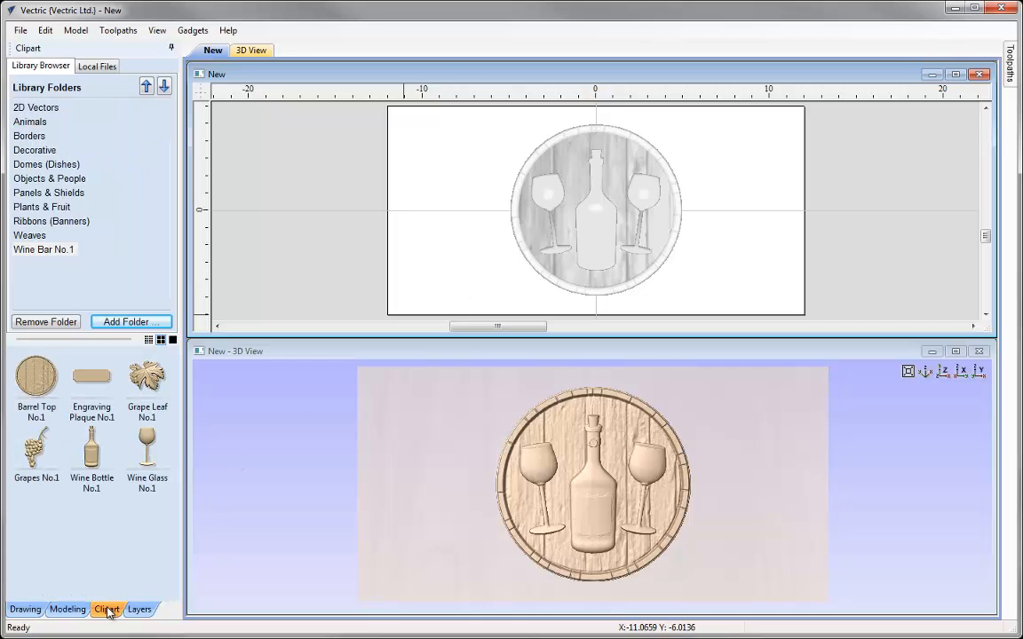
double_click(93, 382)
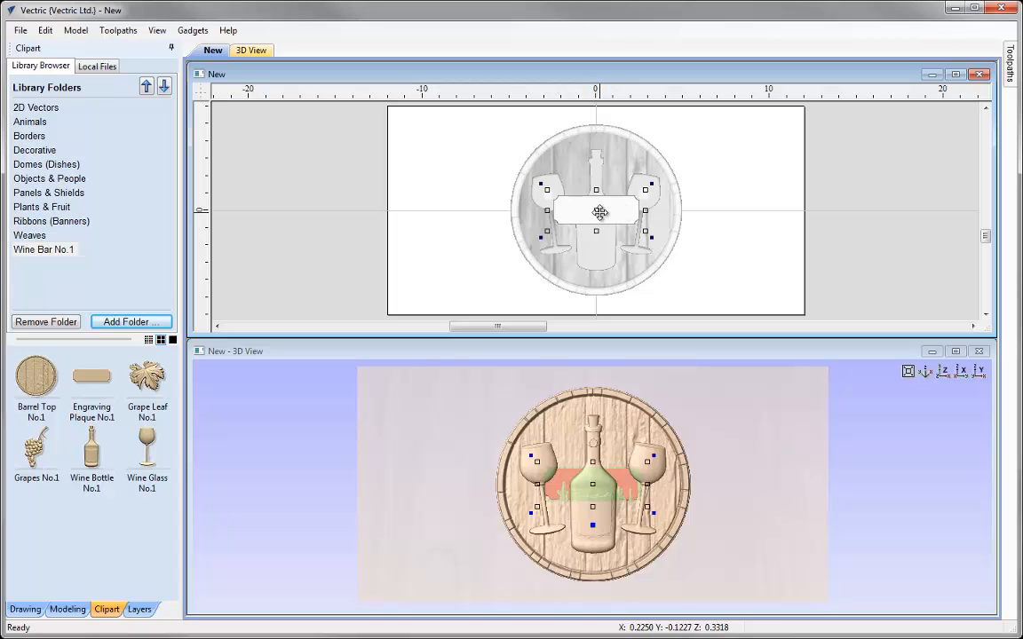
drag(599, 208, 598, 256)
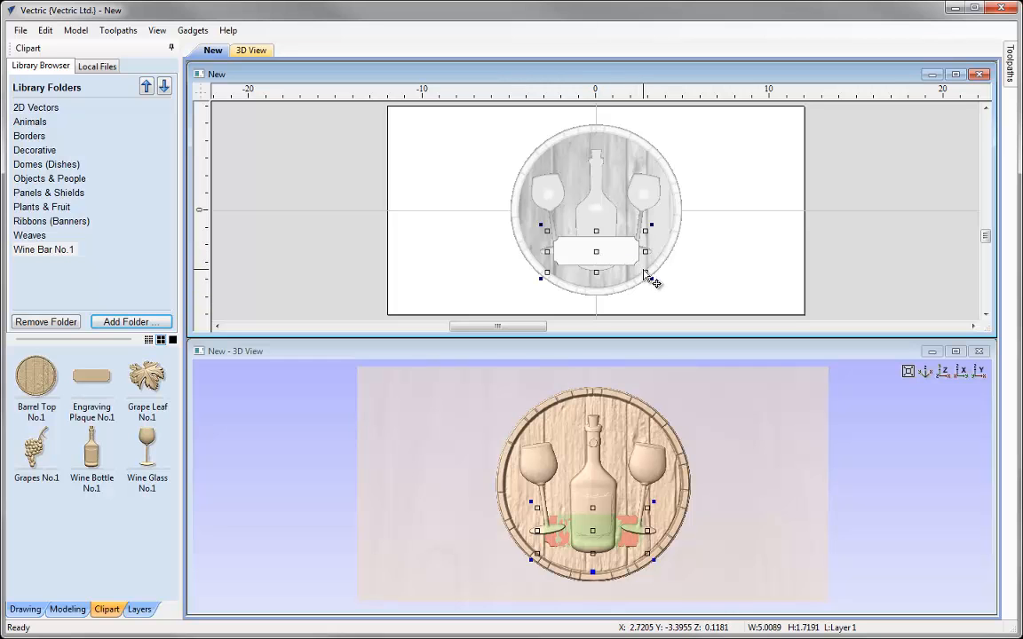
drag(646, 271, 747, 305)
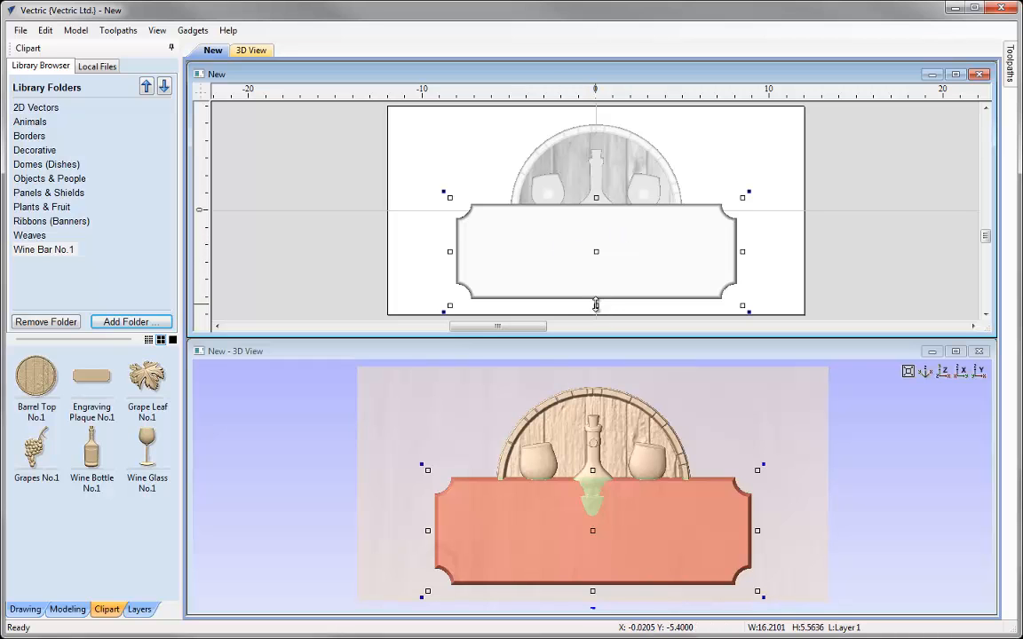
alt+drag(596, 306, 600, 298)
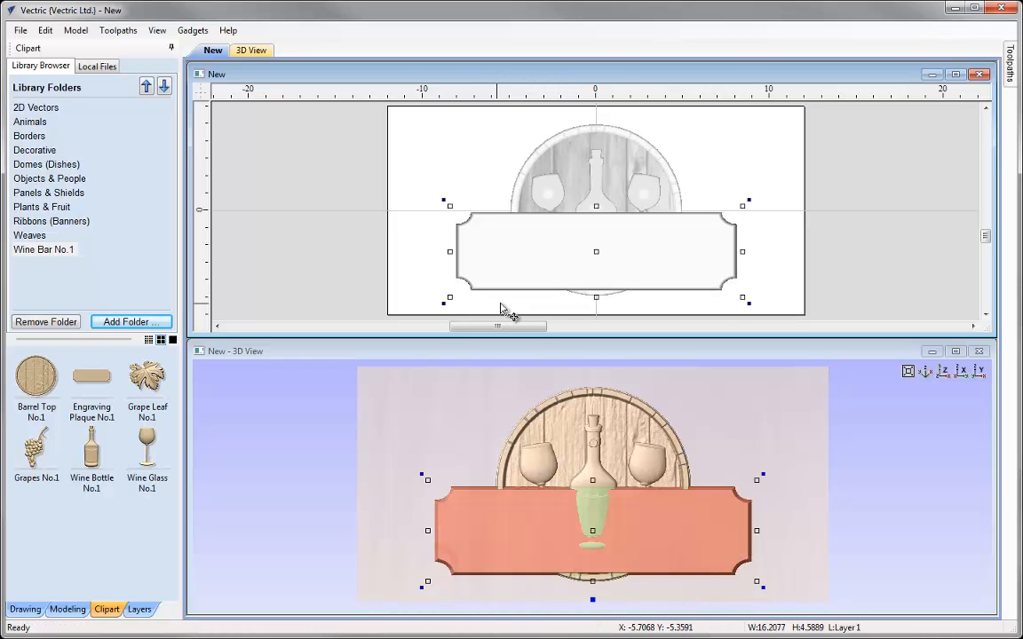
Set the plaque's size to 18 by 5 inches with Link XY turned off
click(34, 611)
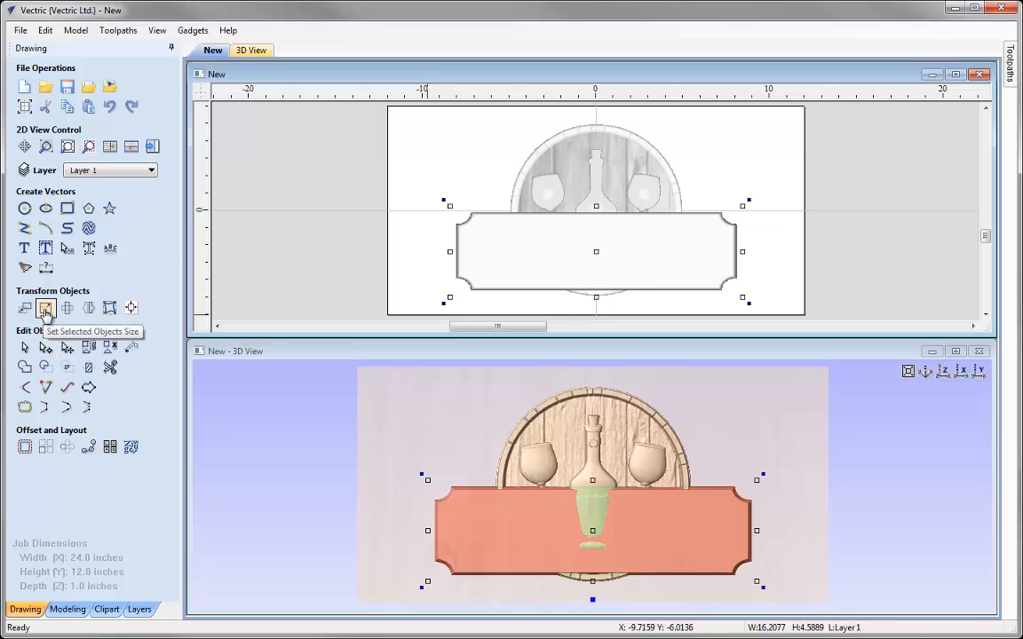
click(46, 309)
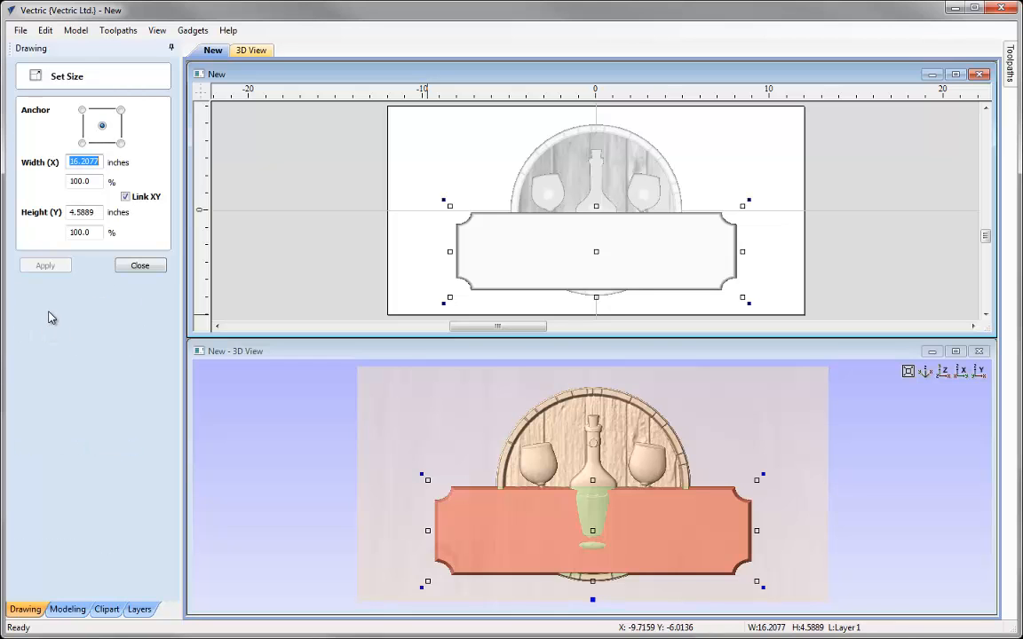
click(125, 196)
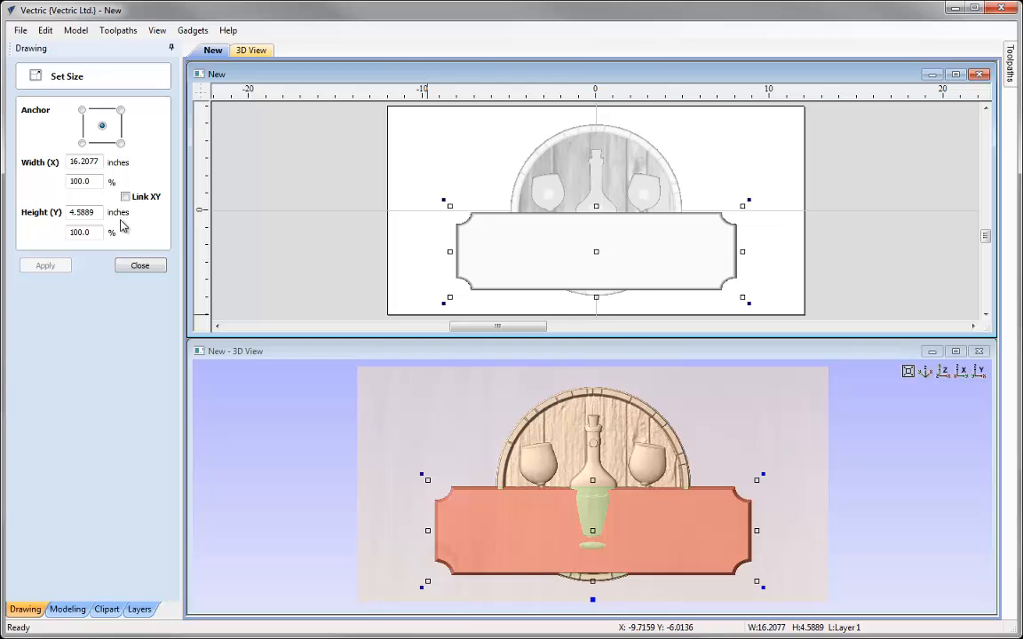
drag(97, 162, 34, 167)
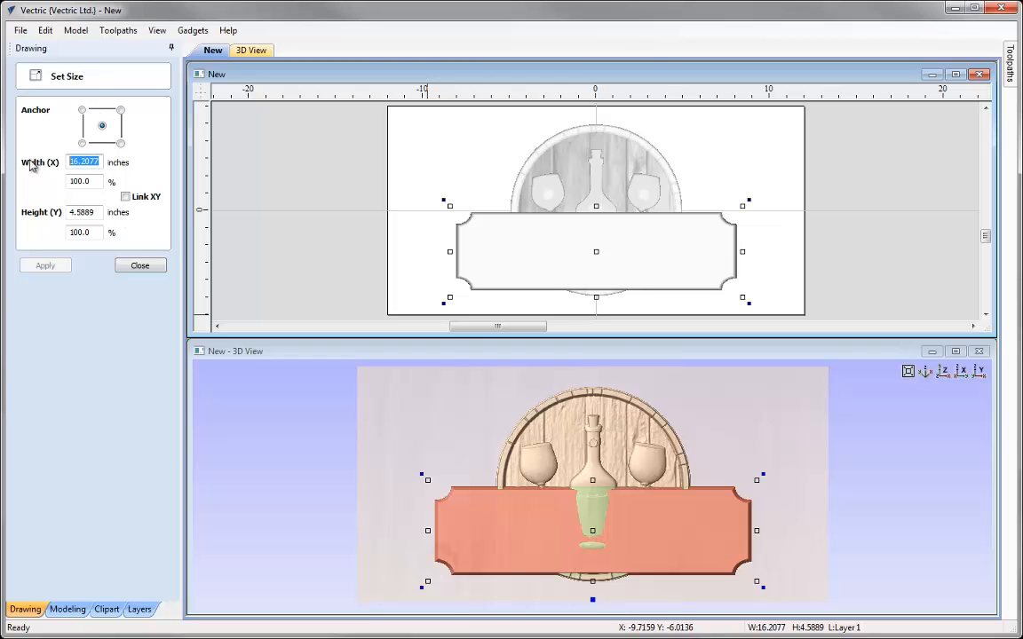
text(18)
key(Tab)
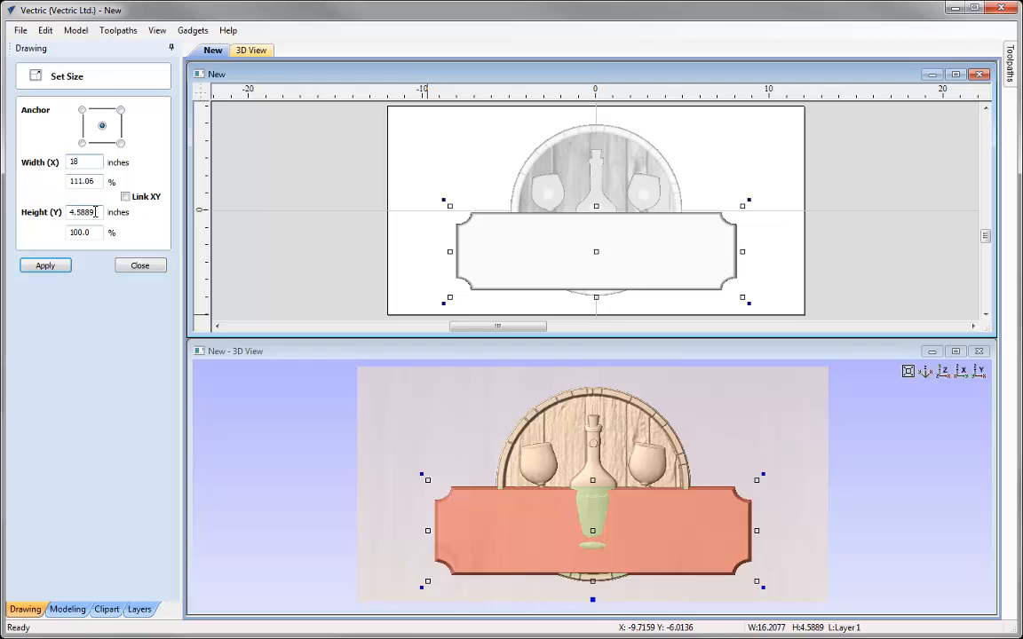
text(5)
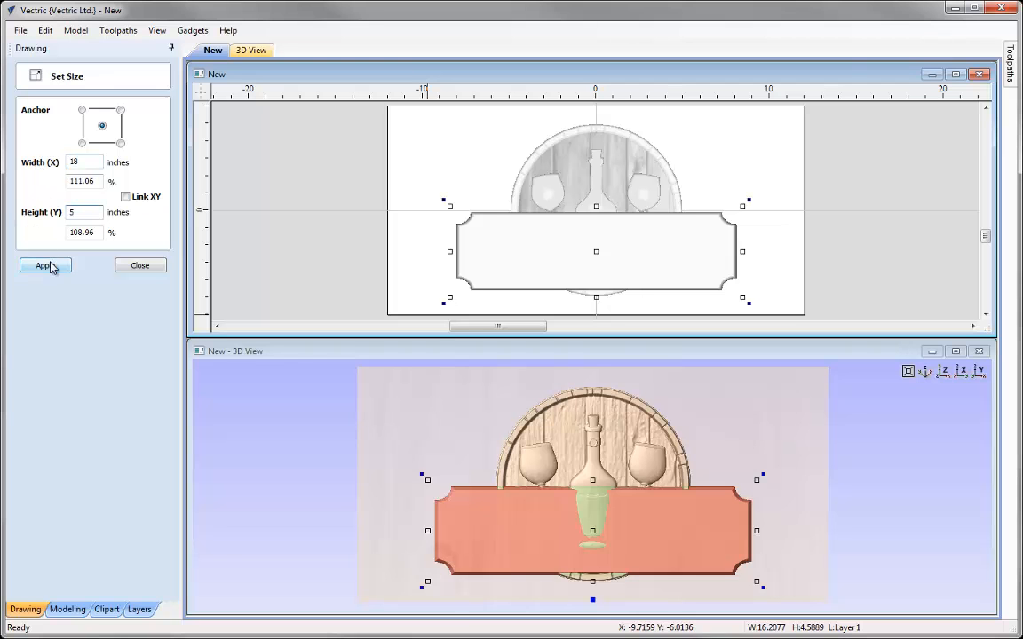
click(46, 266)
click(141, 264)
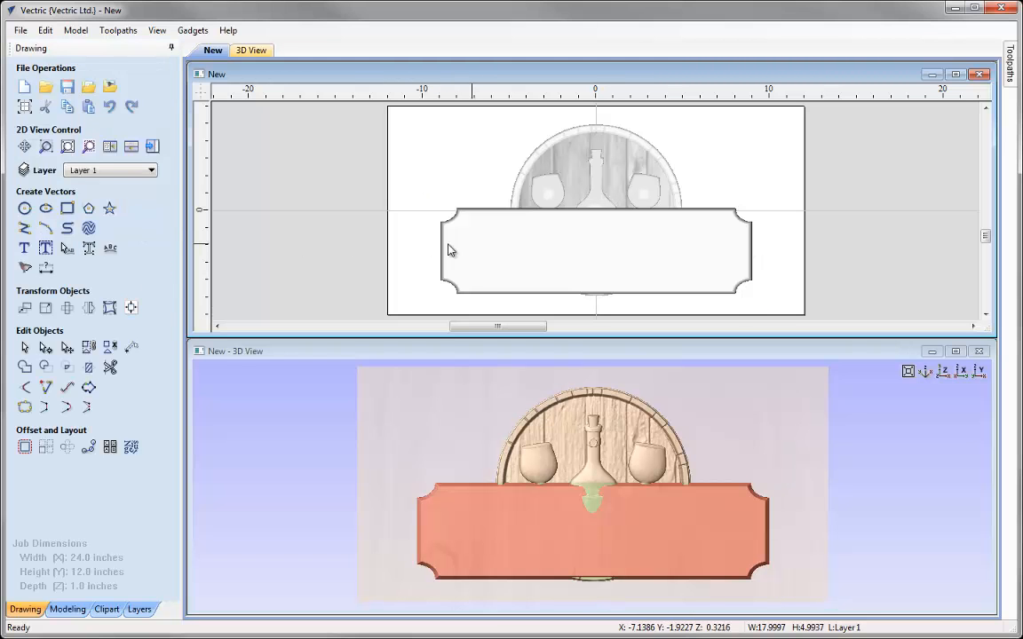
Align the plaque to the inside bottom edge of the barrel top
click(130, 309)
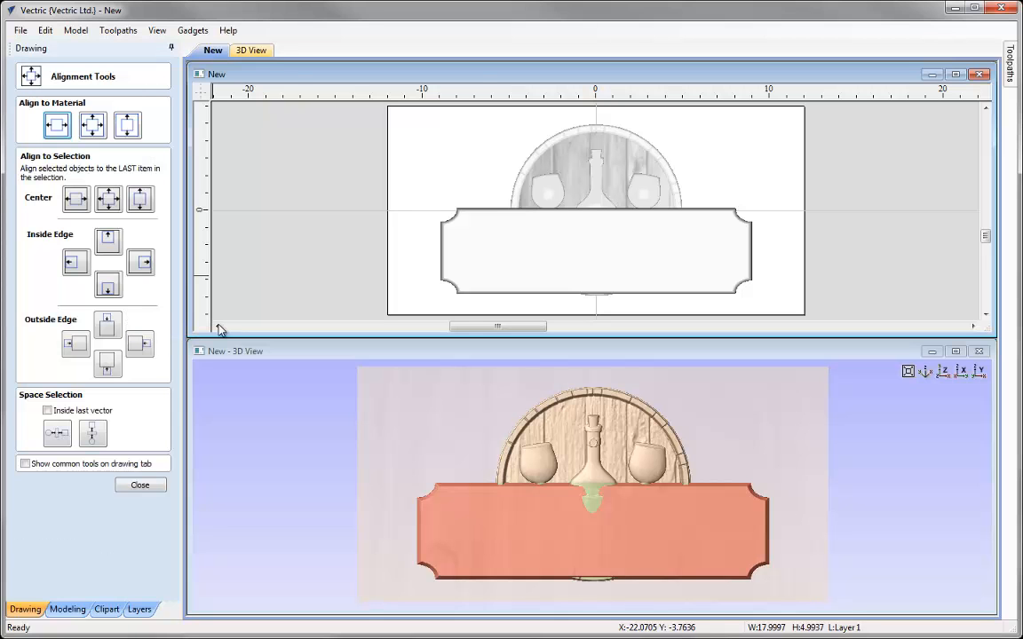
click(483, 240)
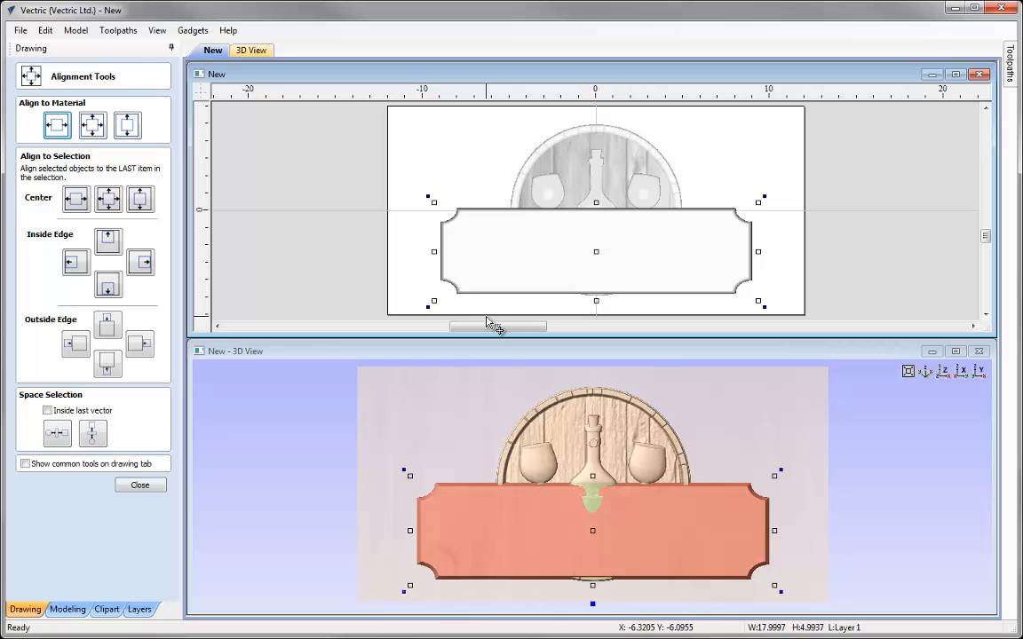
shift+click(503, 144)
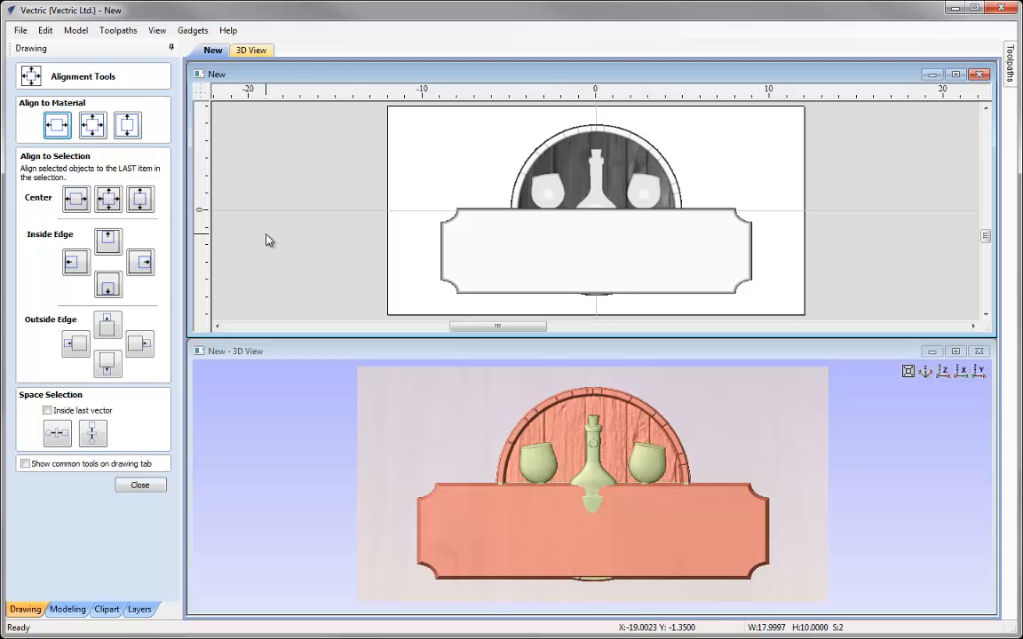
click(107, 286)
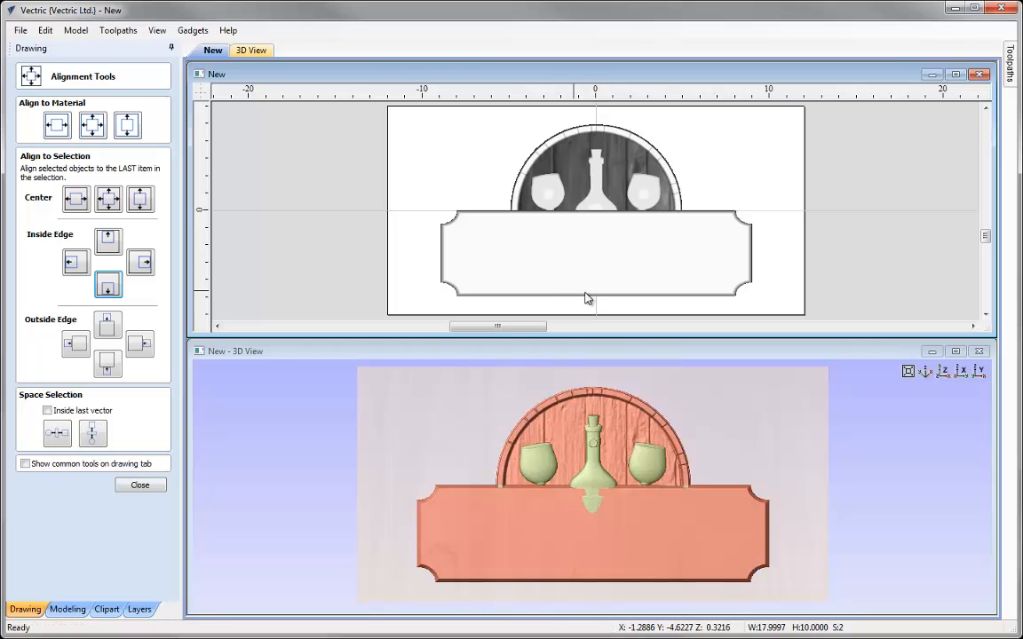
click(427, 292)
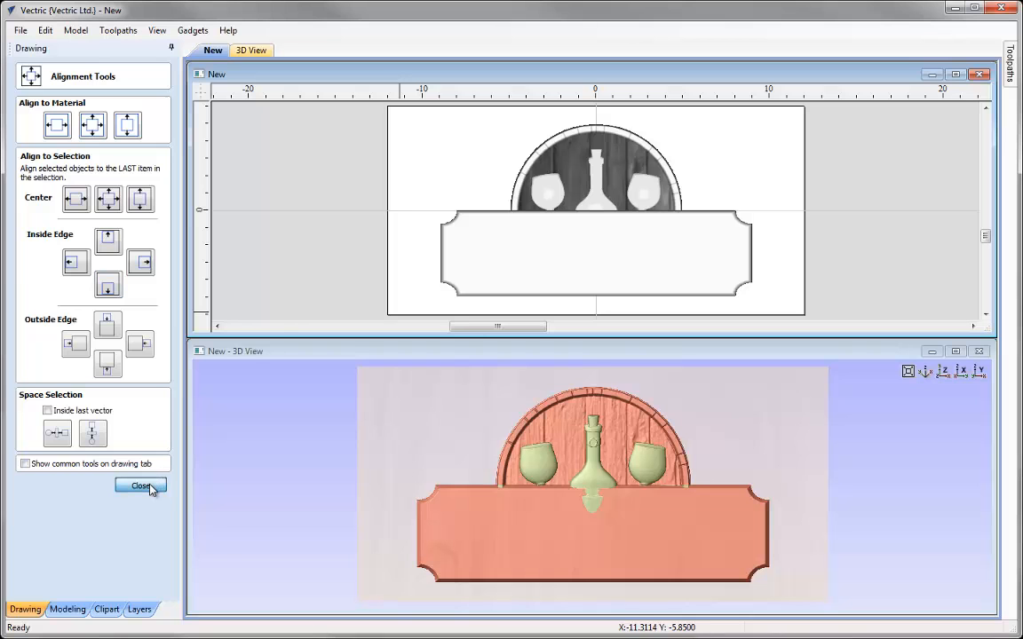
click(140, 485)
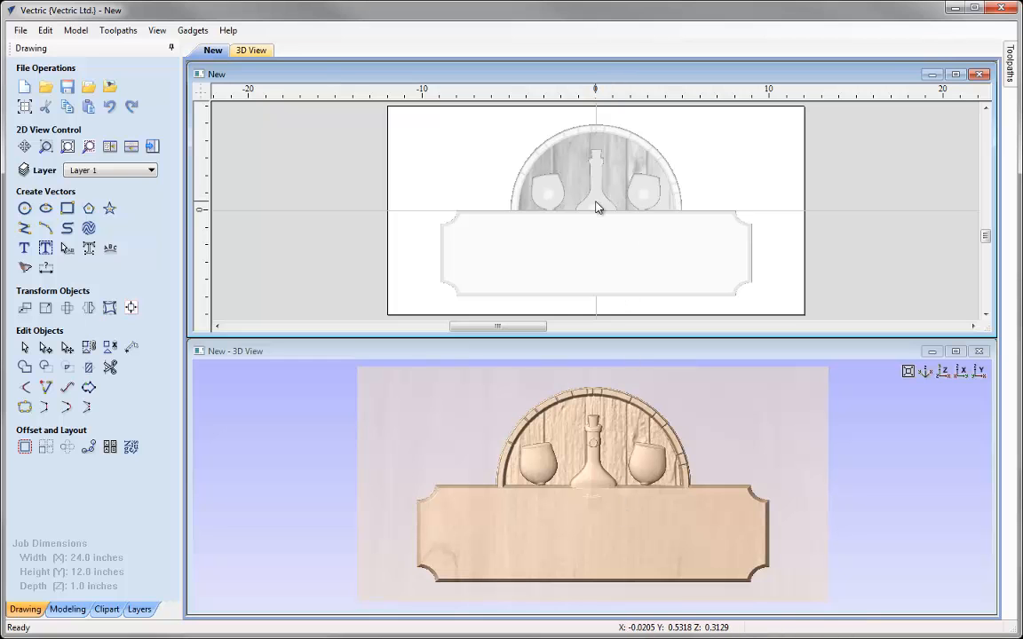
Move the wine bottle upward so it stands above the plaque
click(609, 271)
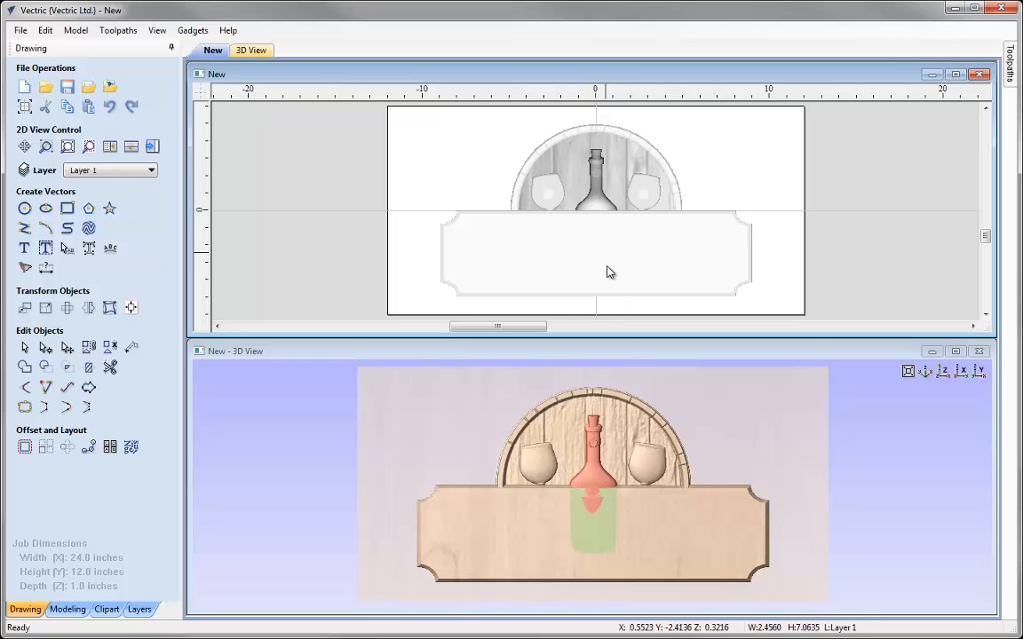
click(598, 211)
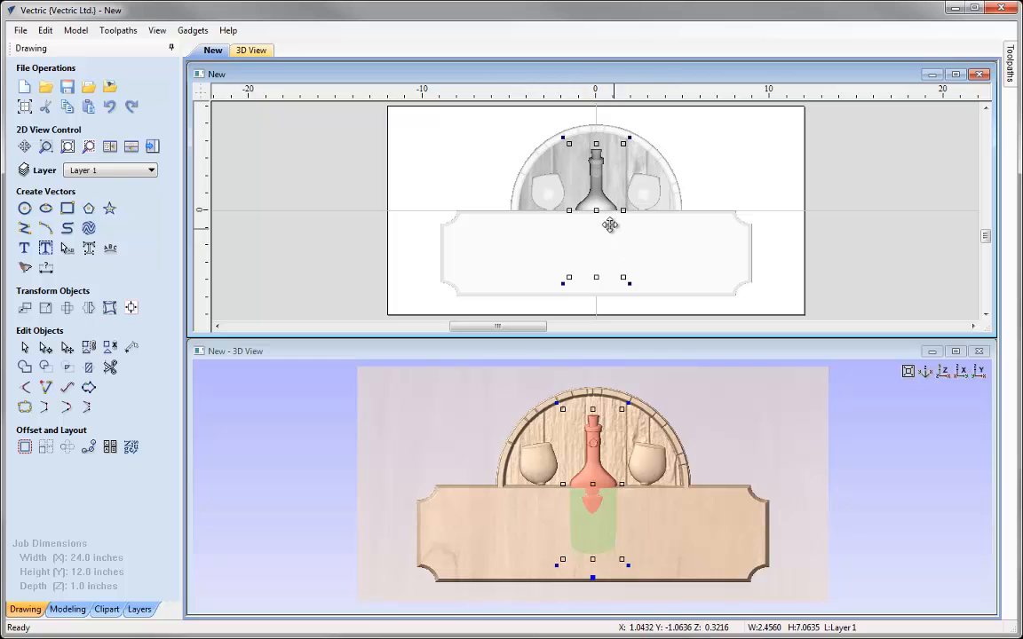
drag(609, 224, 596, 178)
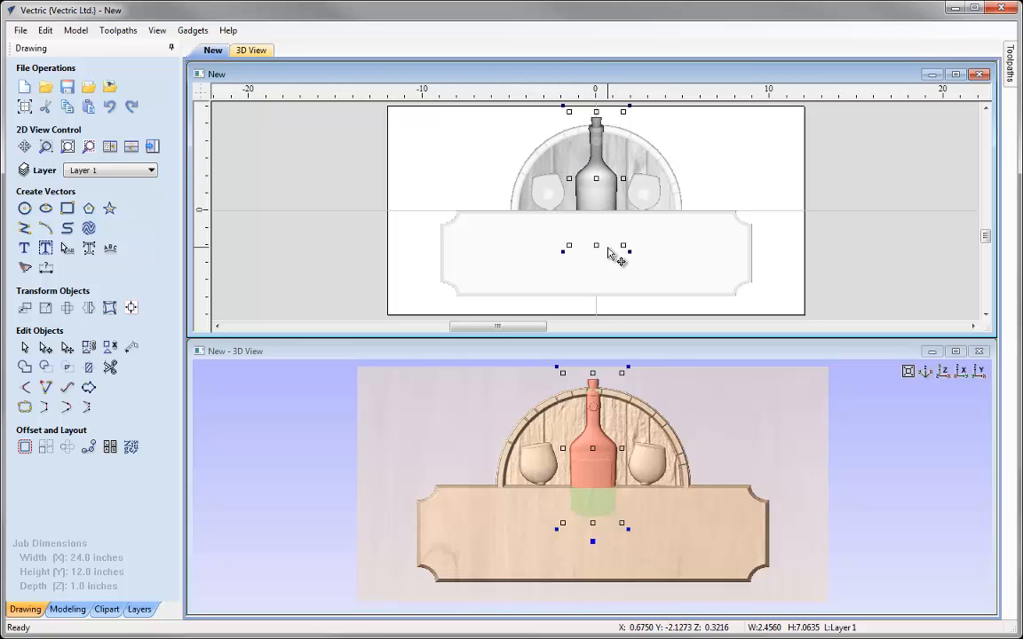
Delete the right-hand wine glass from the composite
click(646, 201)
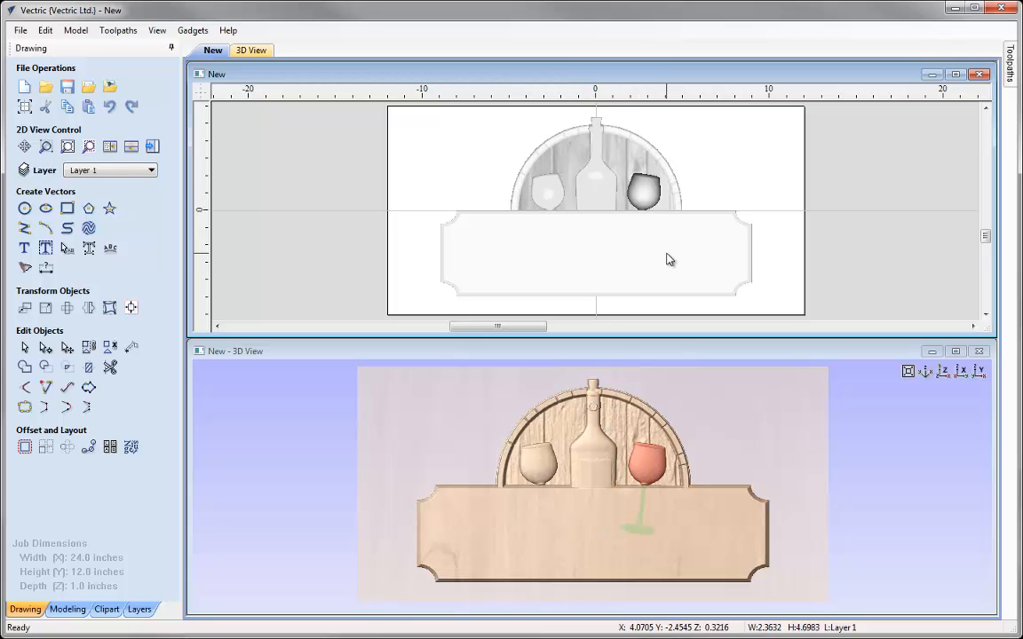
key(Delete)
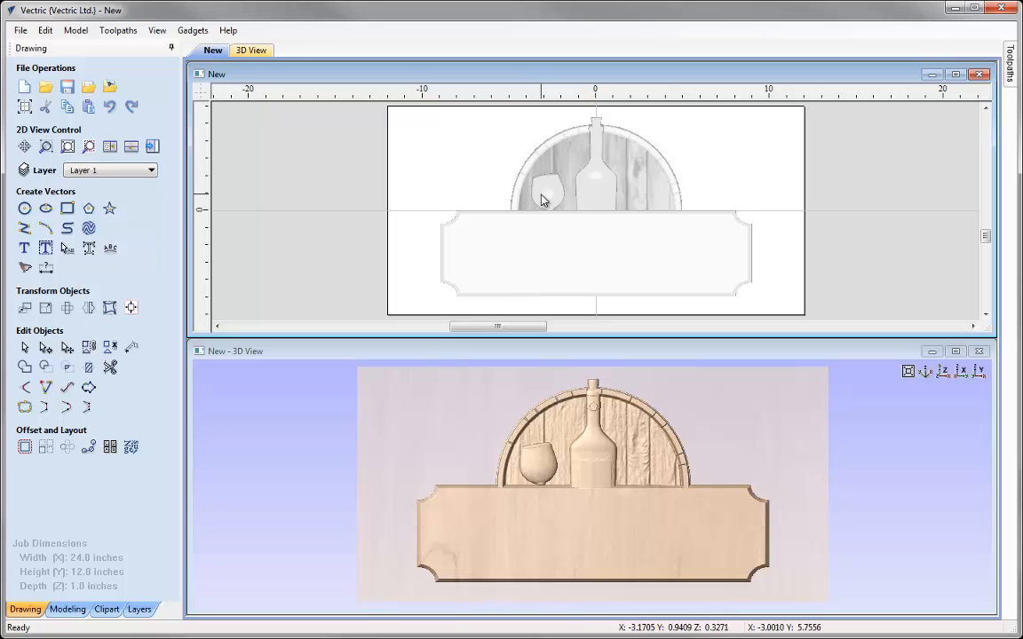
Move the remaining wine glass slightly up and toward the bottle
click(537, 470)
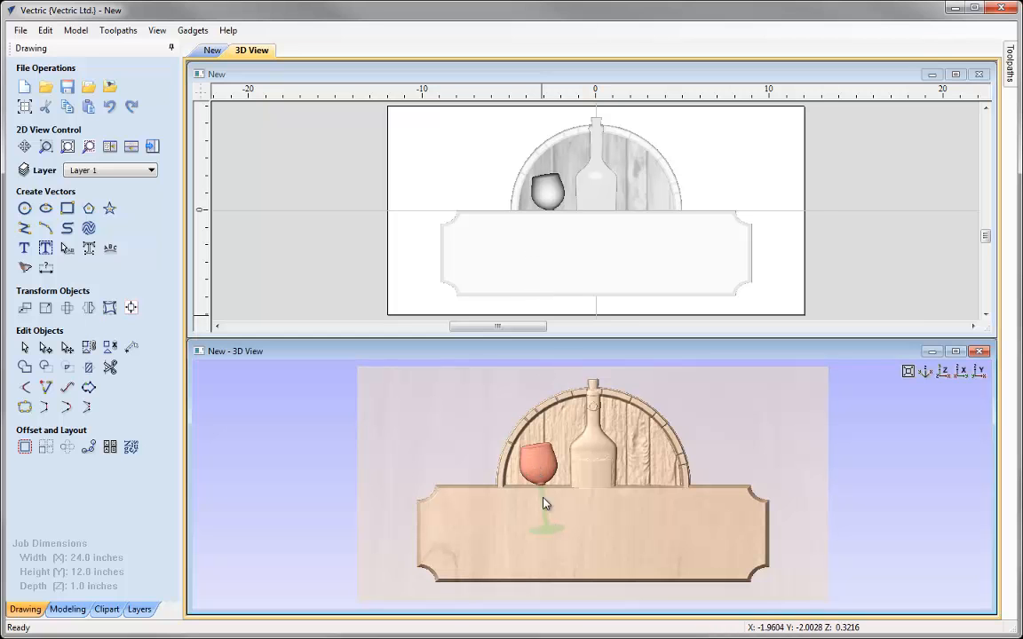
click(539, 471)
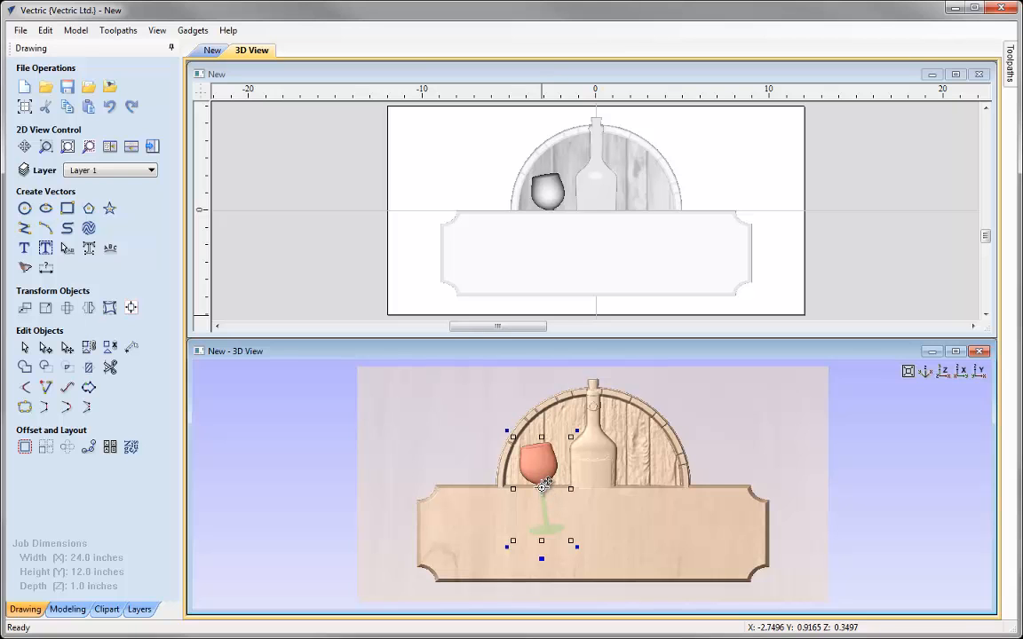
mouse_move(542, 490)
mouse_down()
mouse_move(542, 478)
mouse_move(544, 486)
mouse_up()
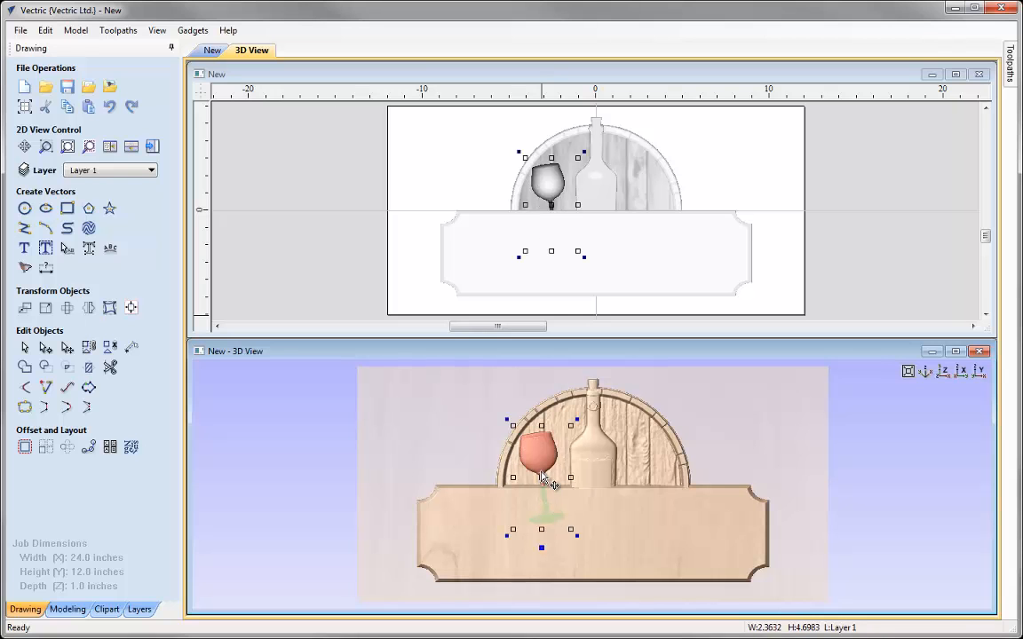
drag(543, 476, 546, 473)
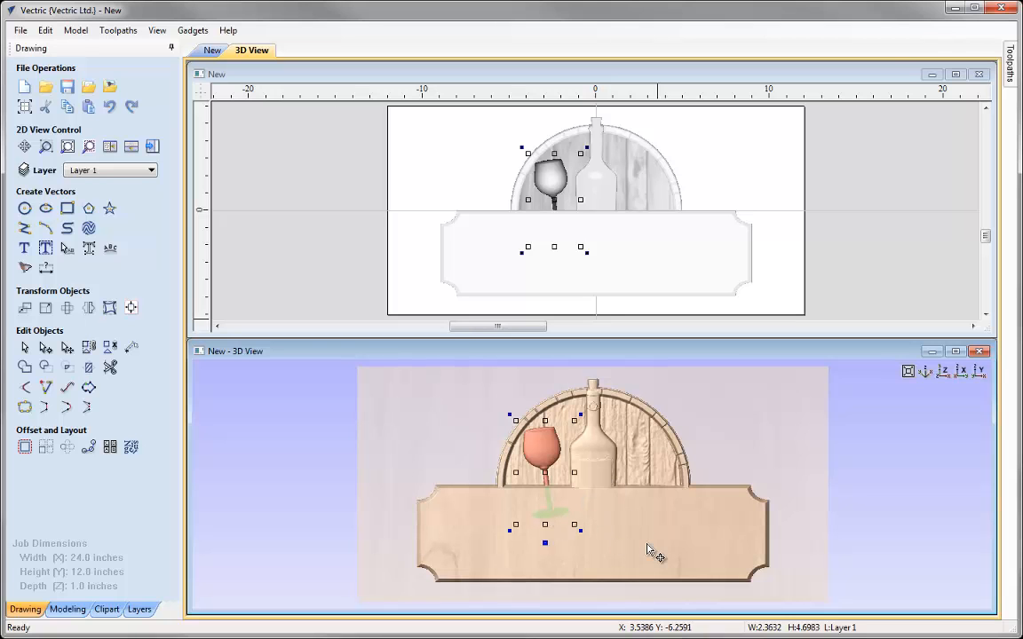
Open the wine glass's component properties and tilt it 3.2 degrees, anchored at the top of the glass
click(67, 610)
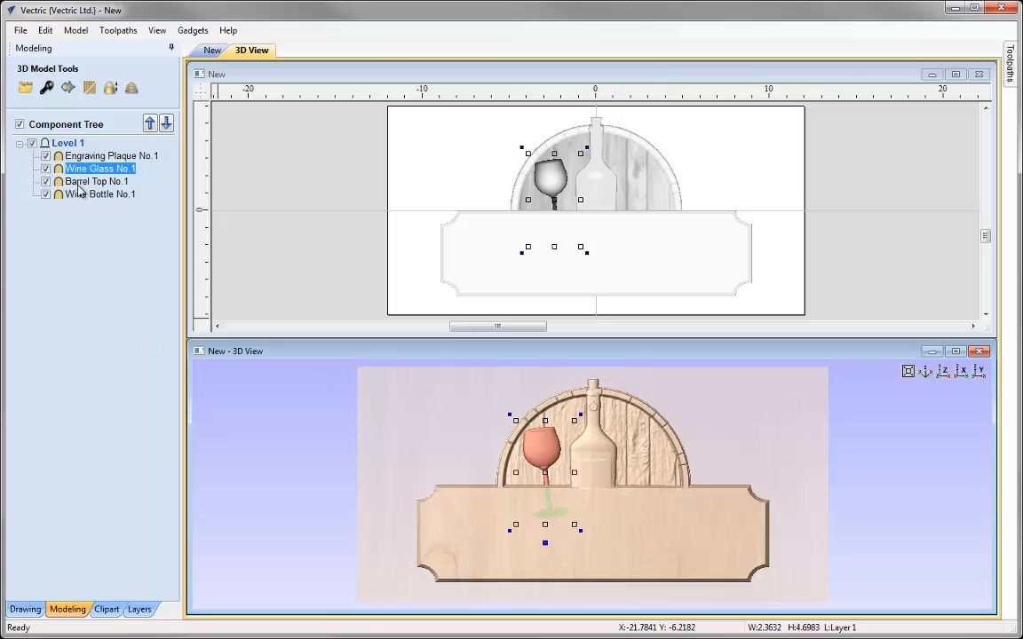
click(47, 87)
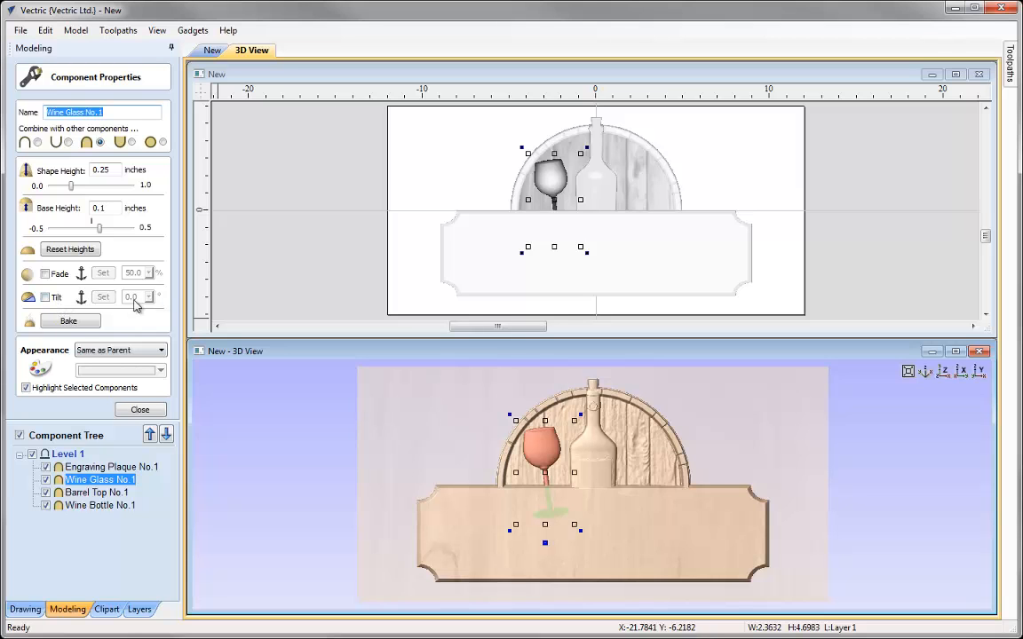
click(45, 299)
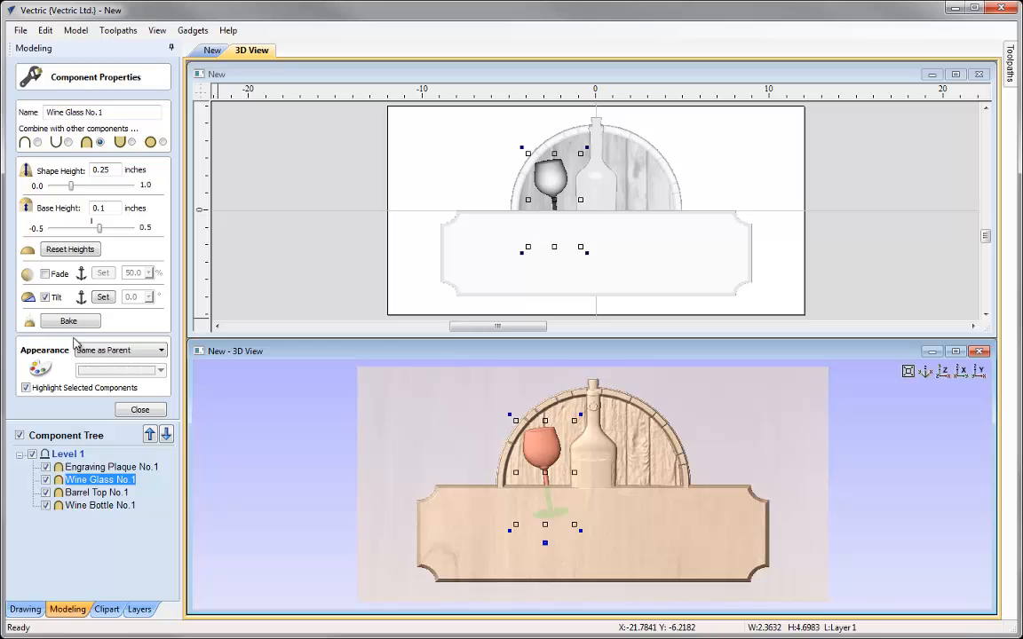
click(102, 298)
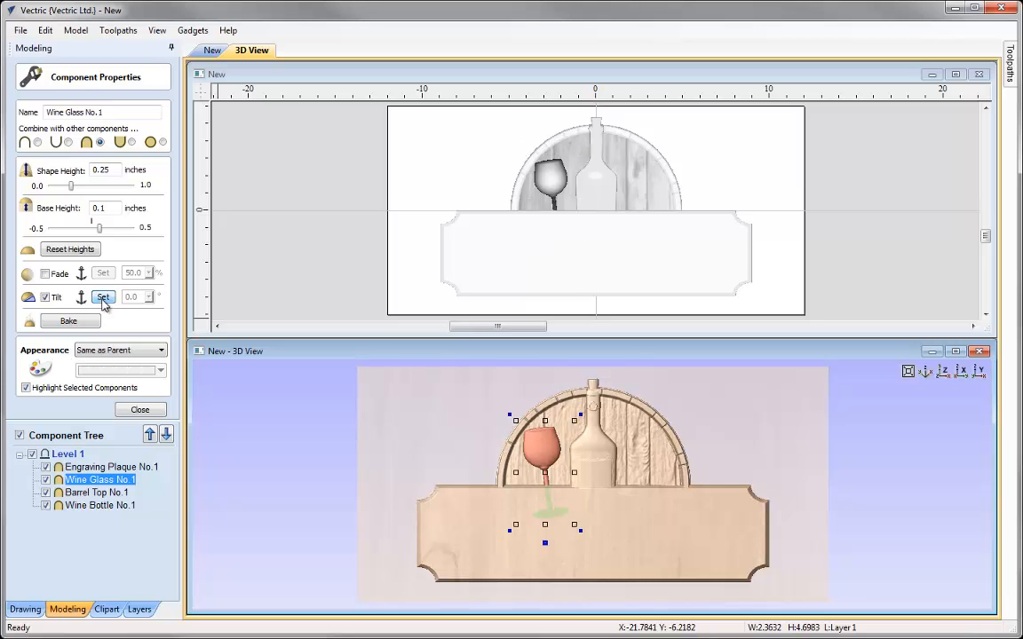
click(549, 158)
click(563, 258)
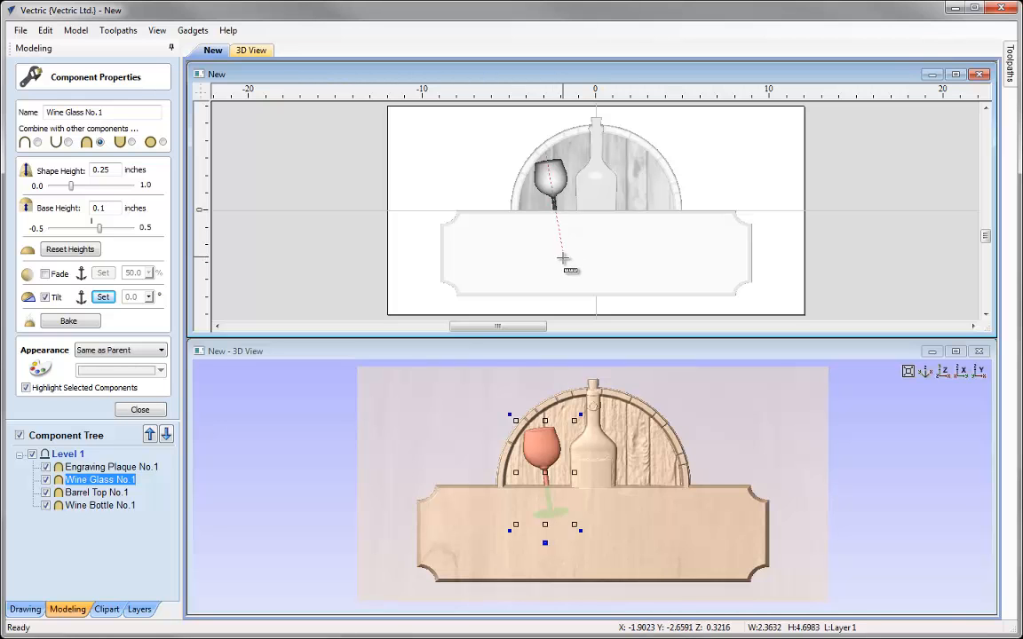
click(148, 299)
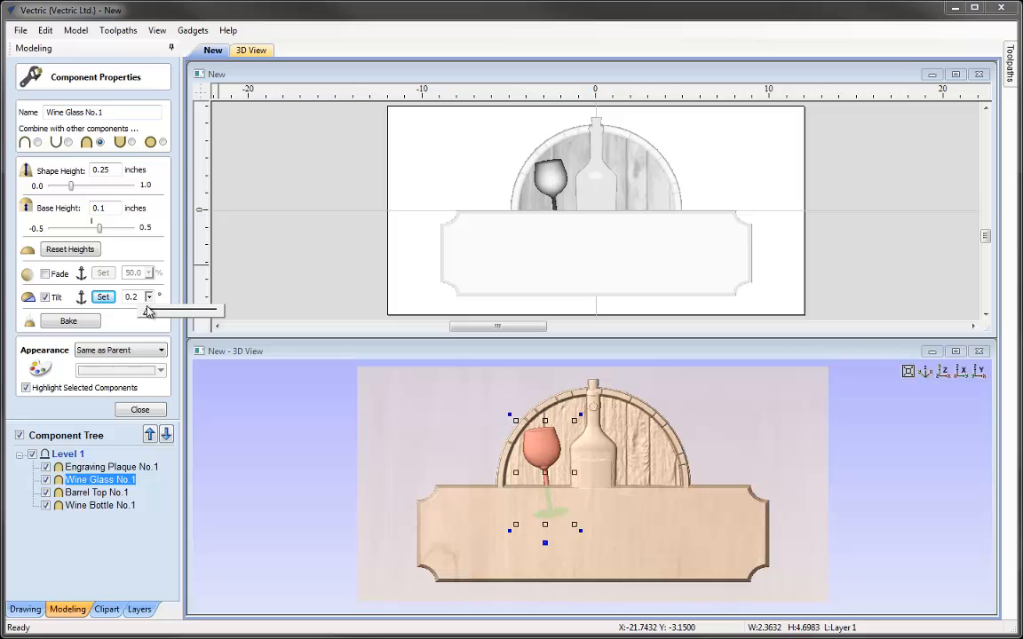
drag(151, 312, 159, 314)
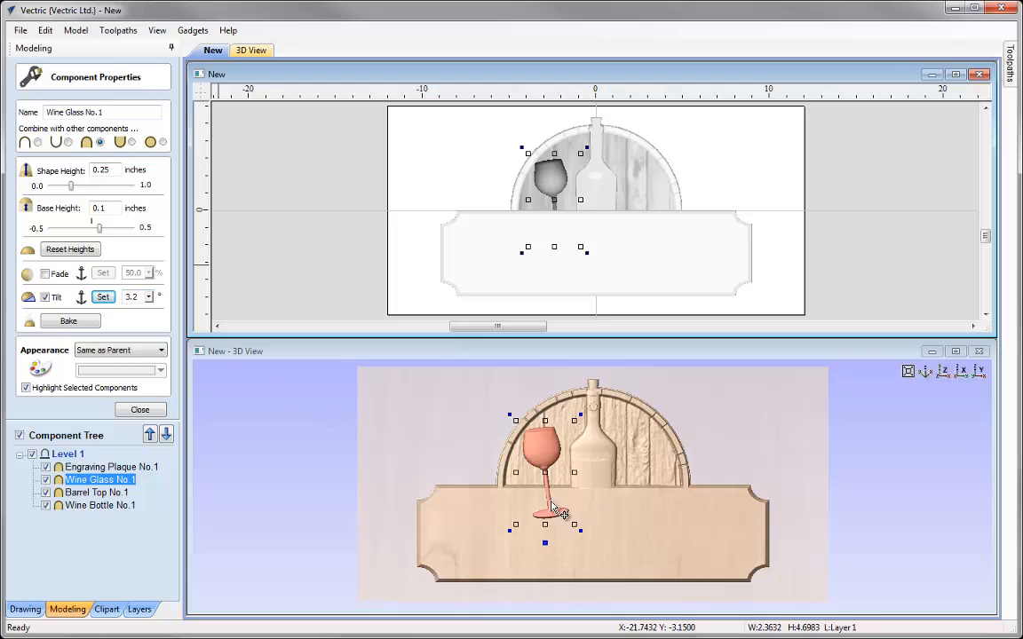
Set the wine glass's base height to 0.13 inches and close the component properties
click(597, 487)
scroll(535, 420, up, 5)
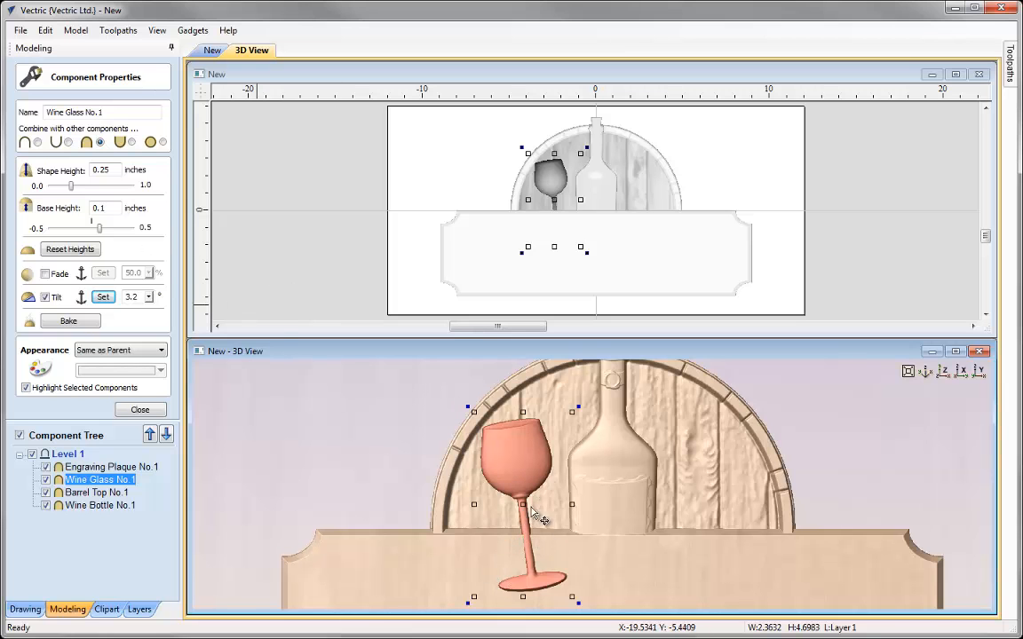
click(110, 207)
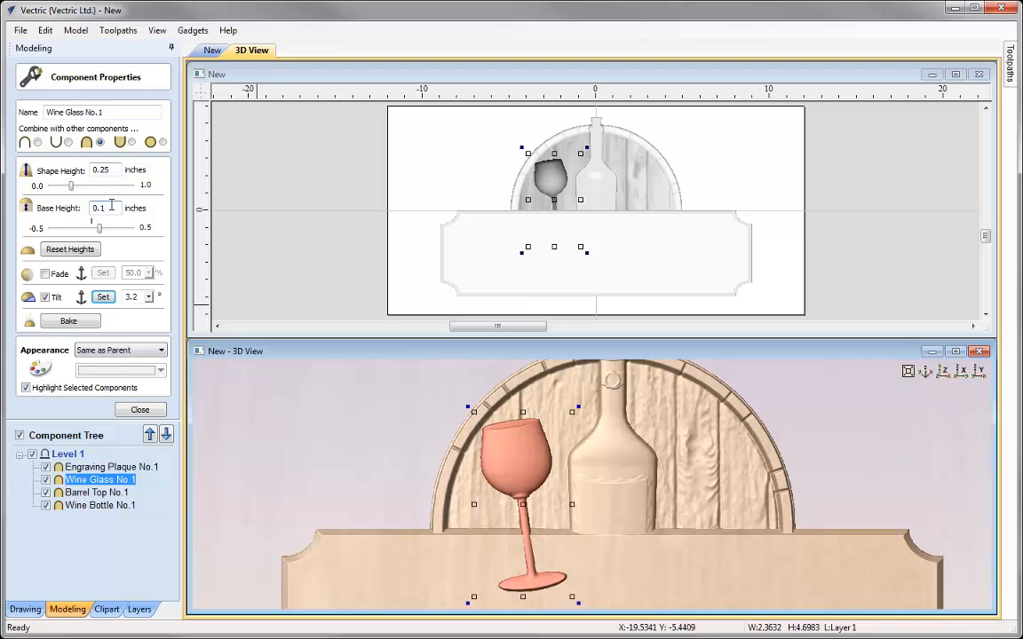
text(3)
key(Return)
drag(557, 570, 658, 508)
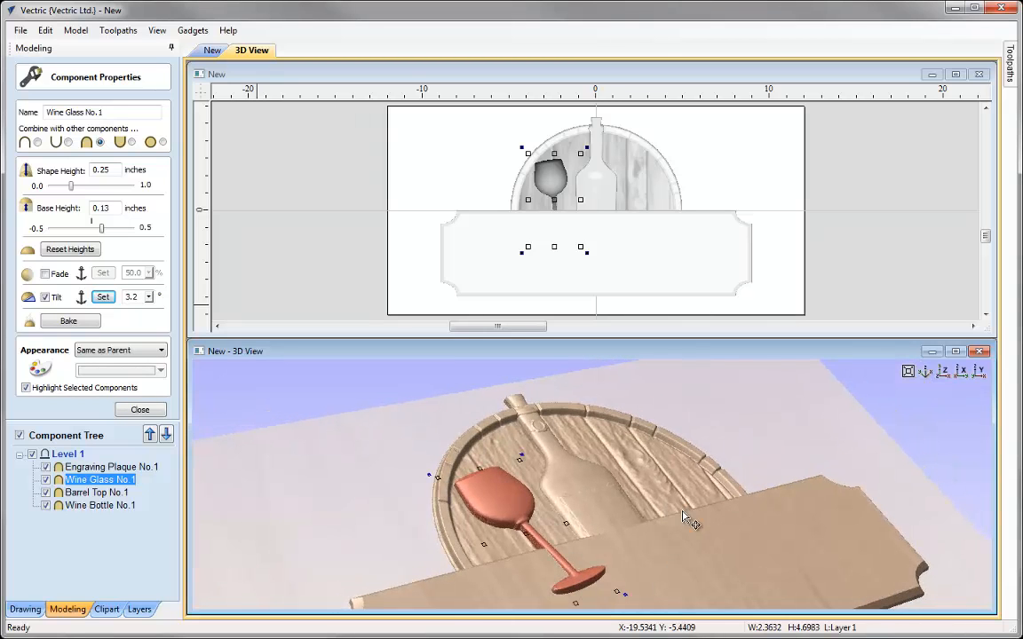
click(941, 372)
right_click(603, 449)
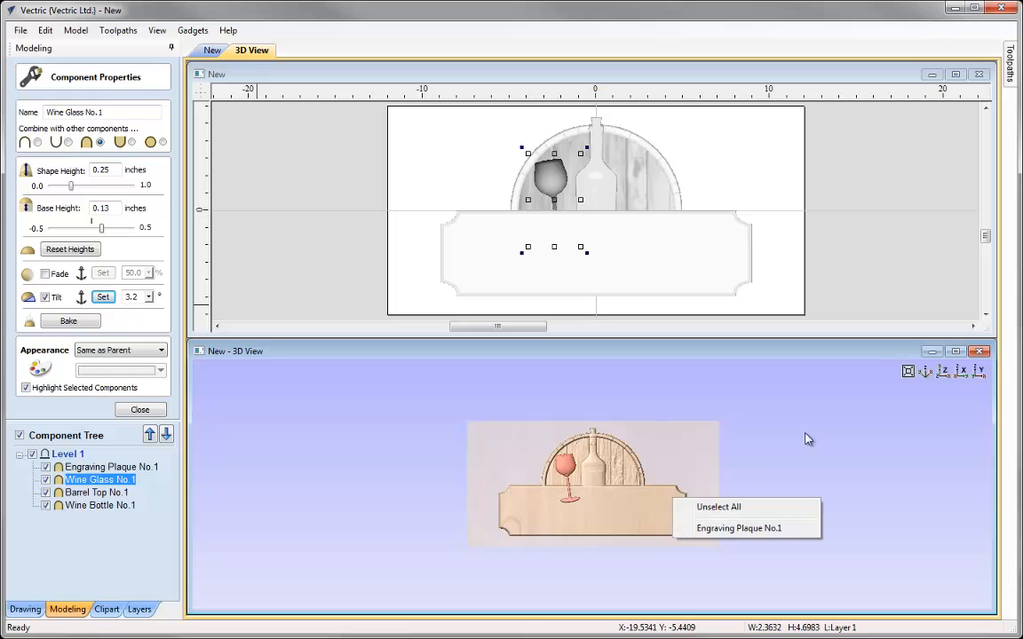
click(939, 384)
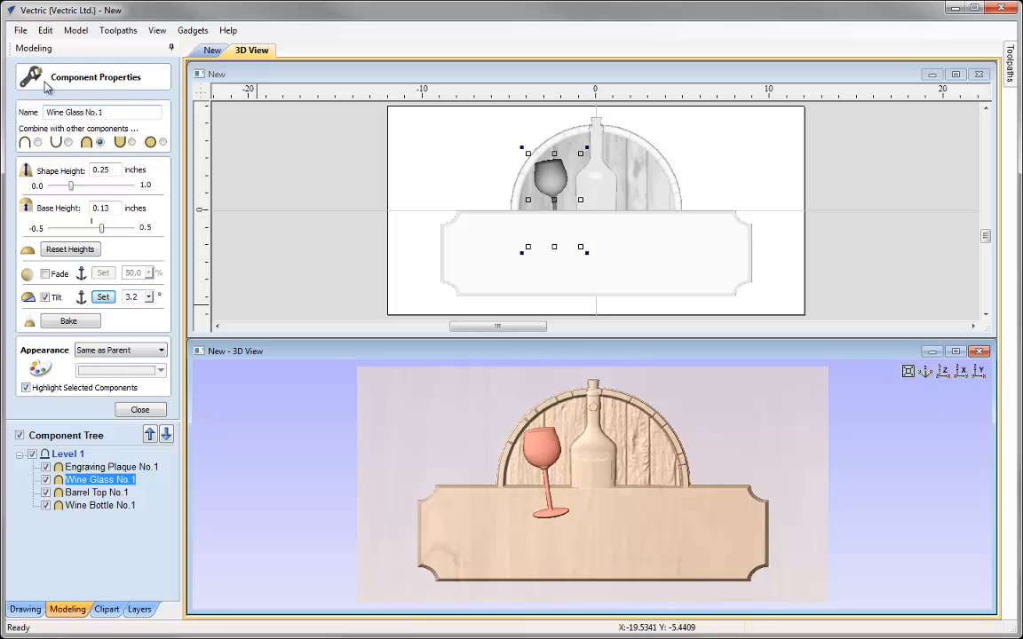
click(138, 410)
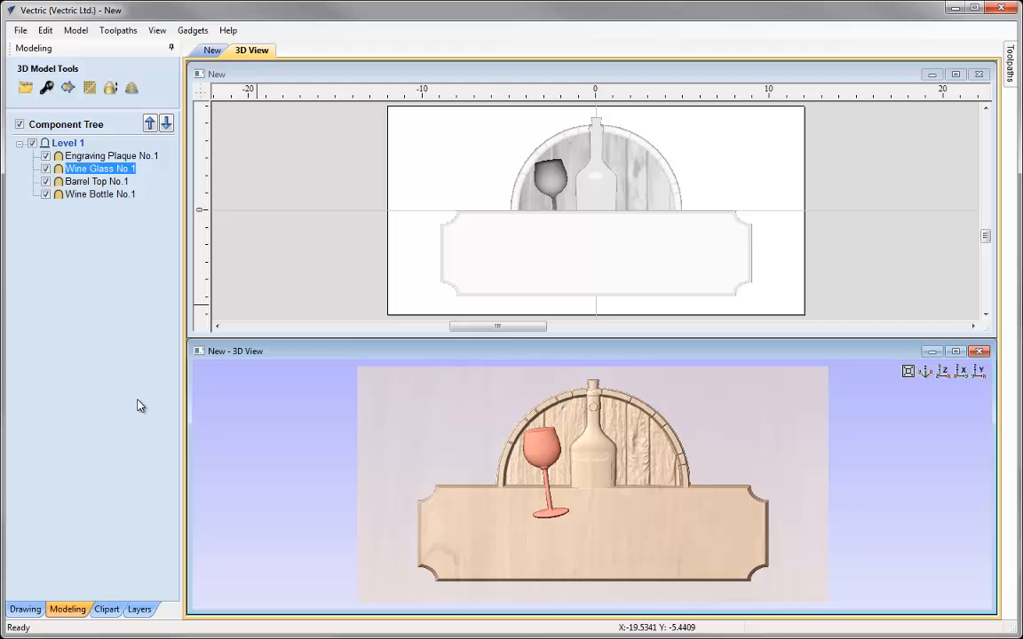
Open the wine bottle's quick properties and set its base height to 0.15 inches
click(597, 453)
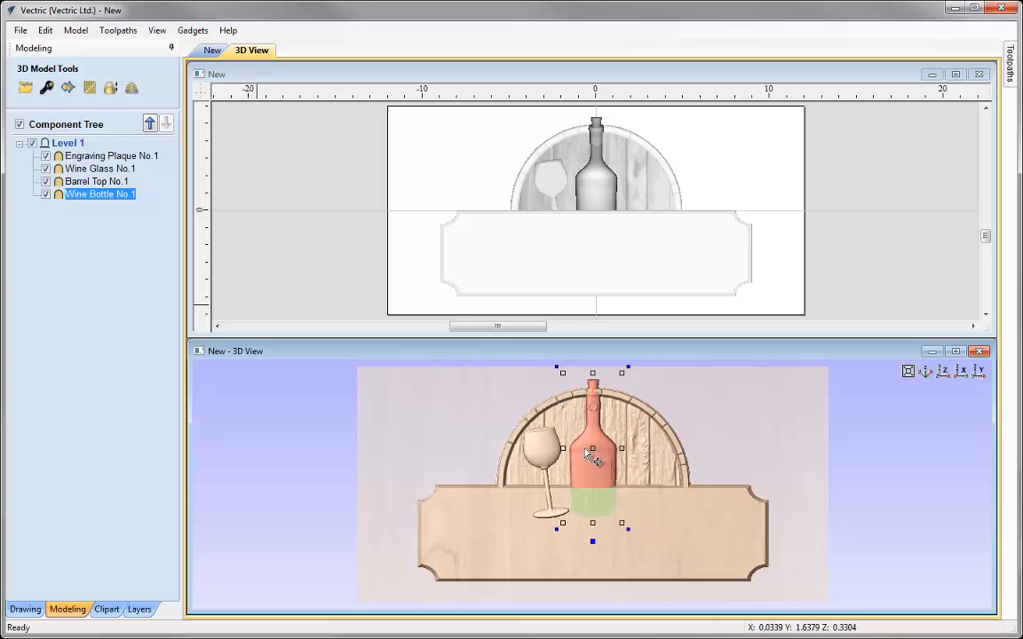
right_click(594, 542)
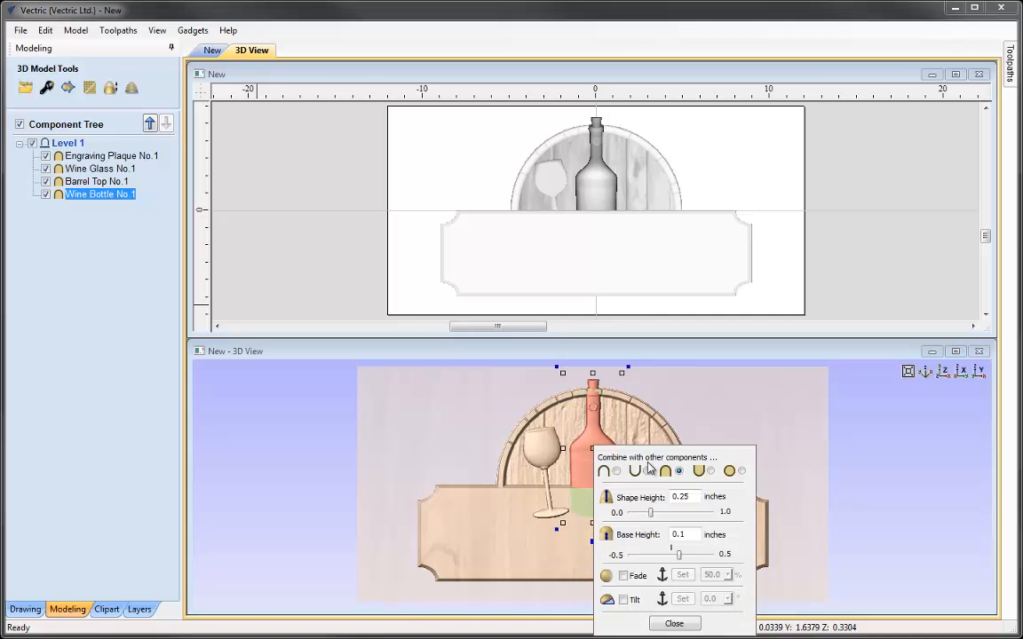
drag(651, 457, 809, 387)
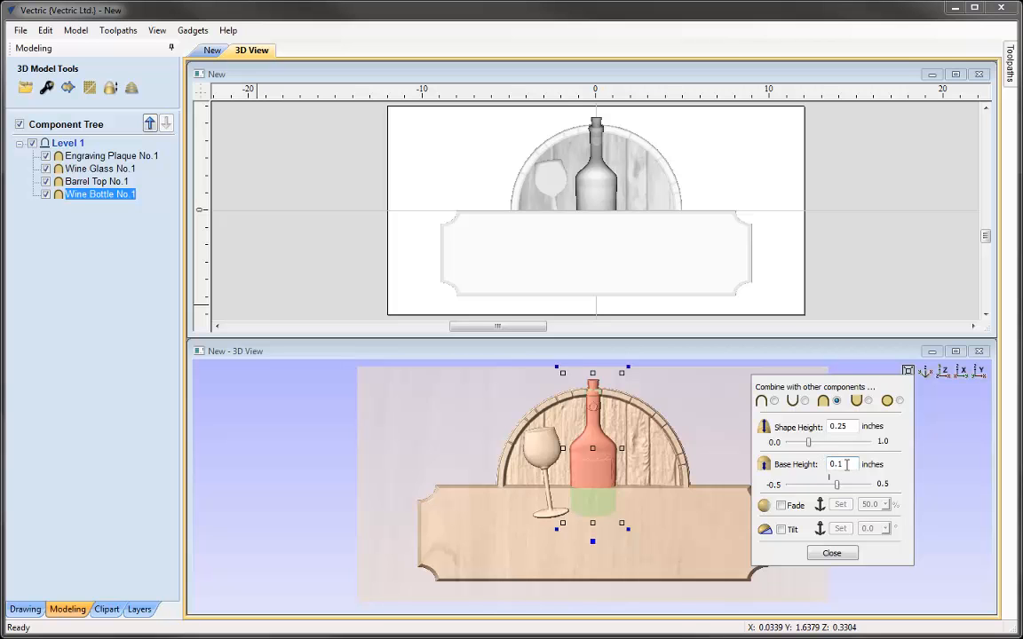
key(Return)
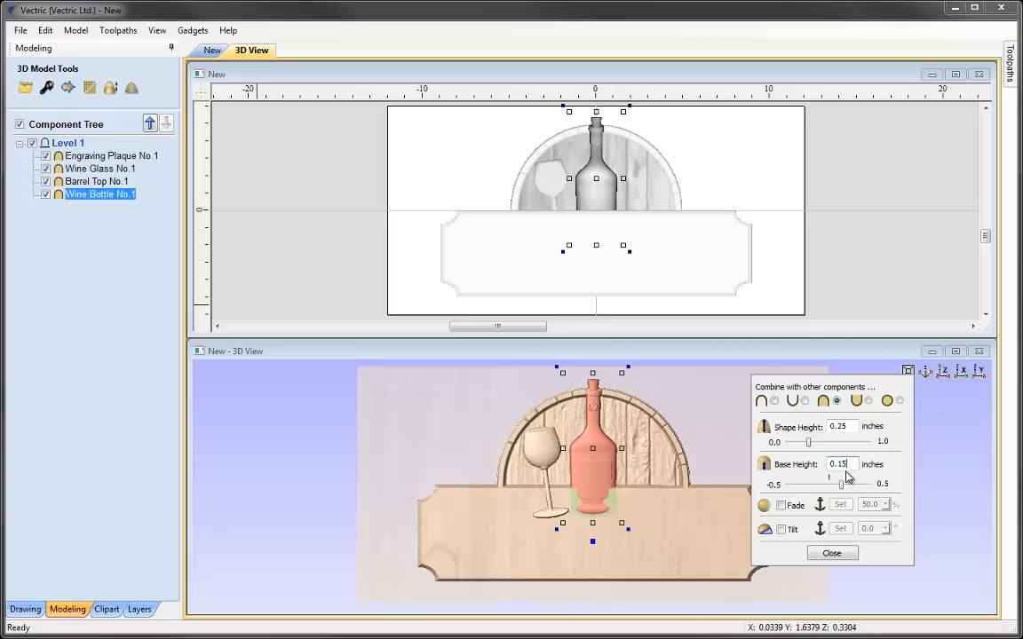
Enable Tilt on the wine bottle, anchor it at the bottle's top, adjust the tilt angle, and close the properties
click(780, 530)
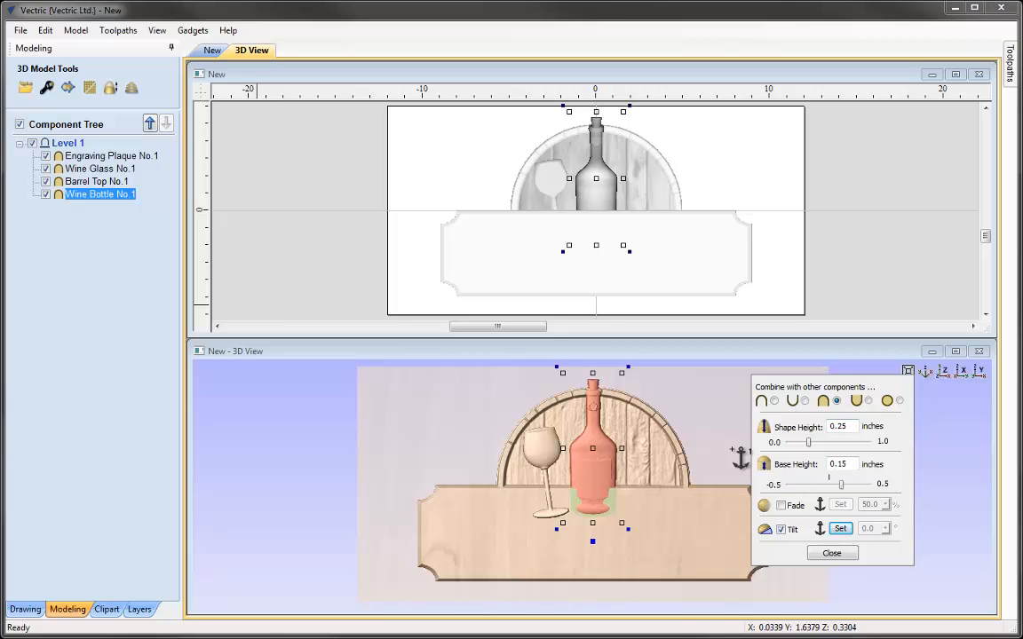
click(602, 378)
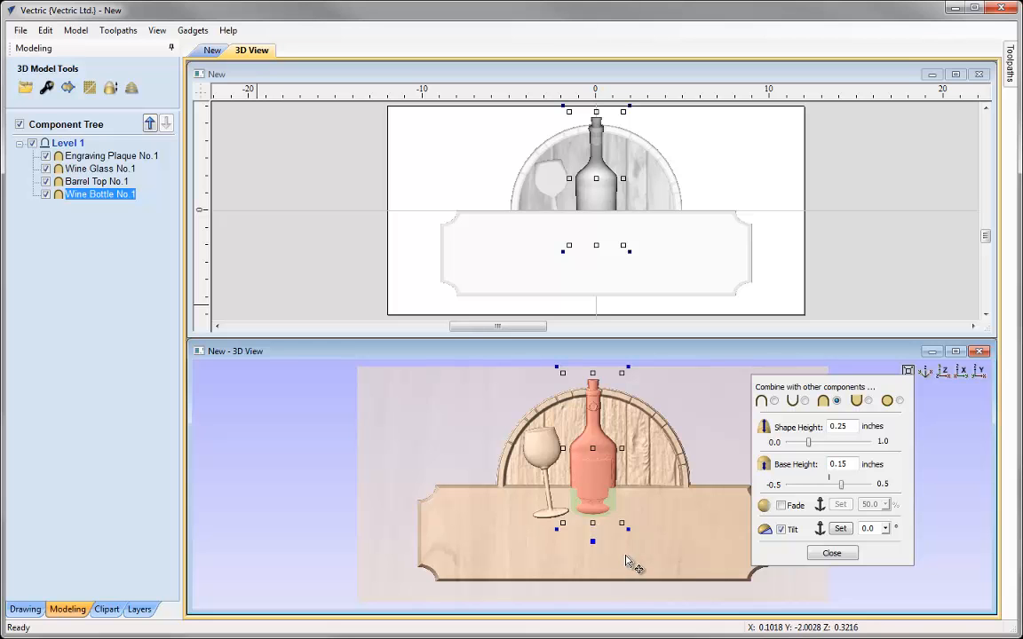
click(604, 533)
click(885, 528)
drag(888, 542, 898, 549)
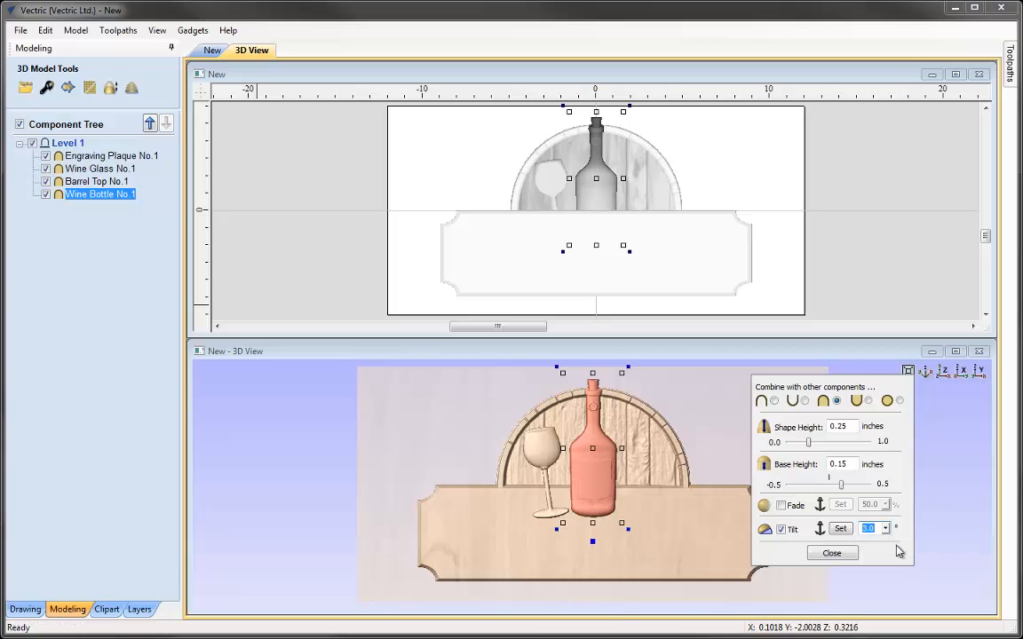
click(886, 530)
drag(888, 541, 888, 549)
click(832, 554)
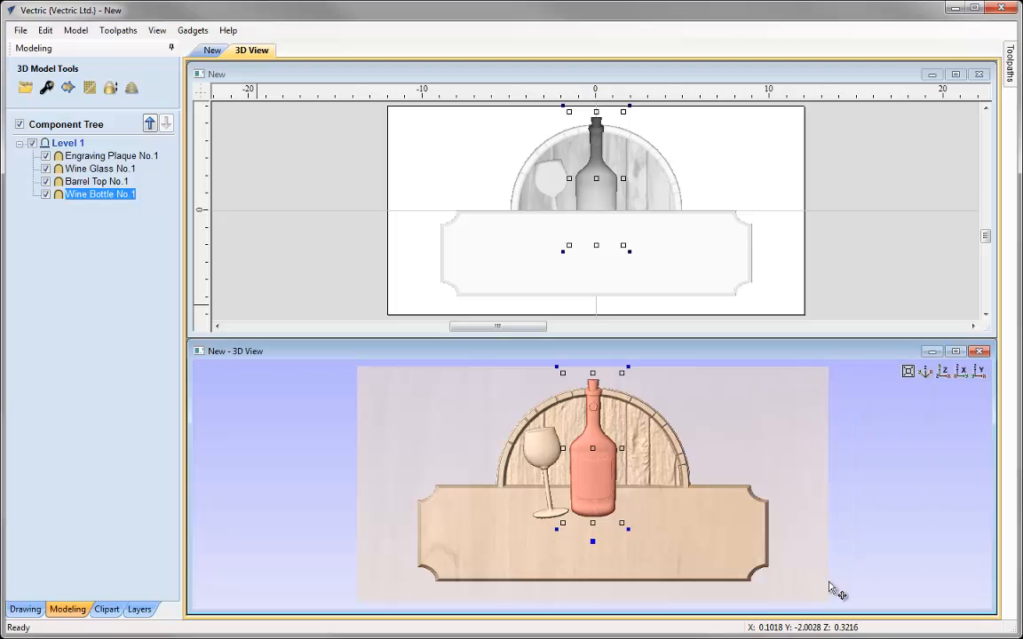
Maximize the 3D view and undo the accidental move of the wine bottle
click(956, 352)
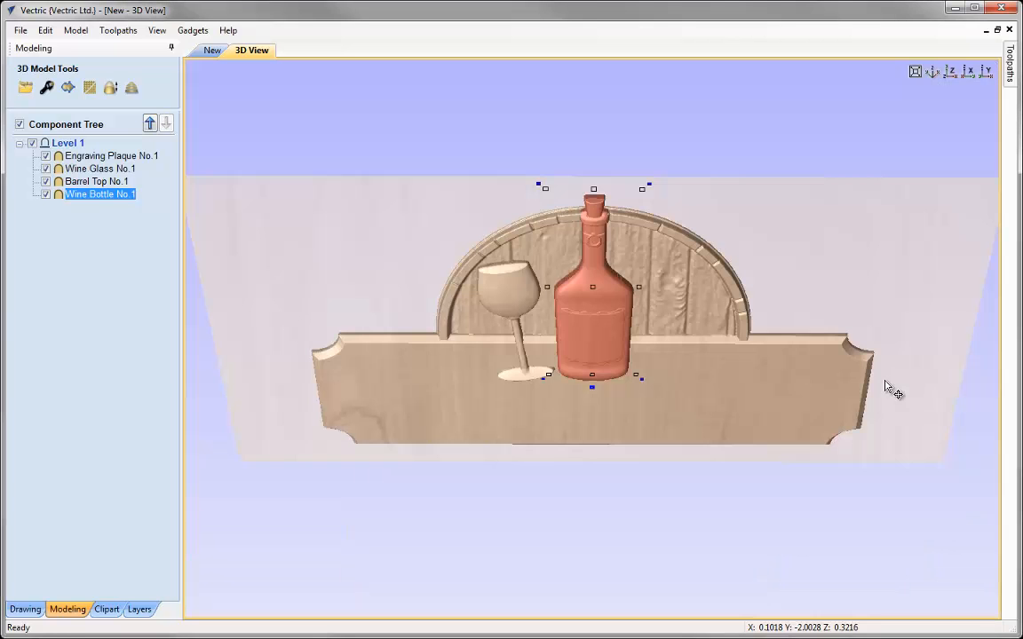
drag(612, 507, 641, 374)
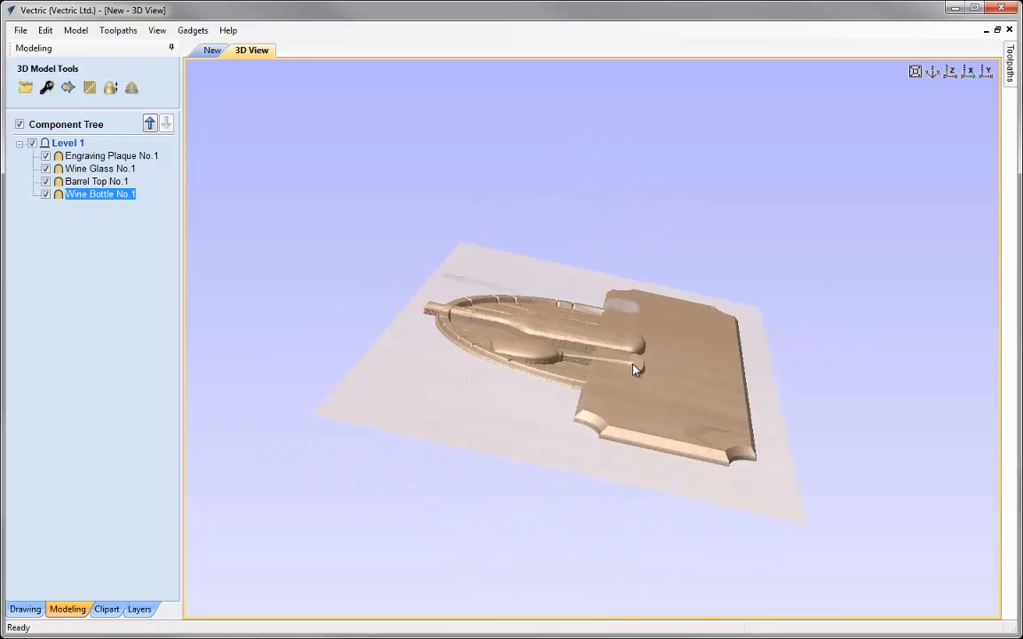
drag(816, 411, 497, 398)
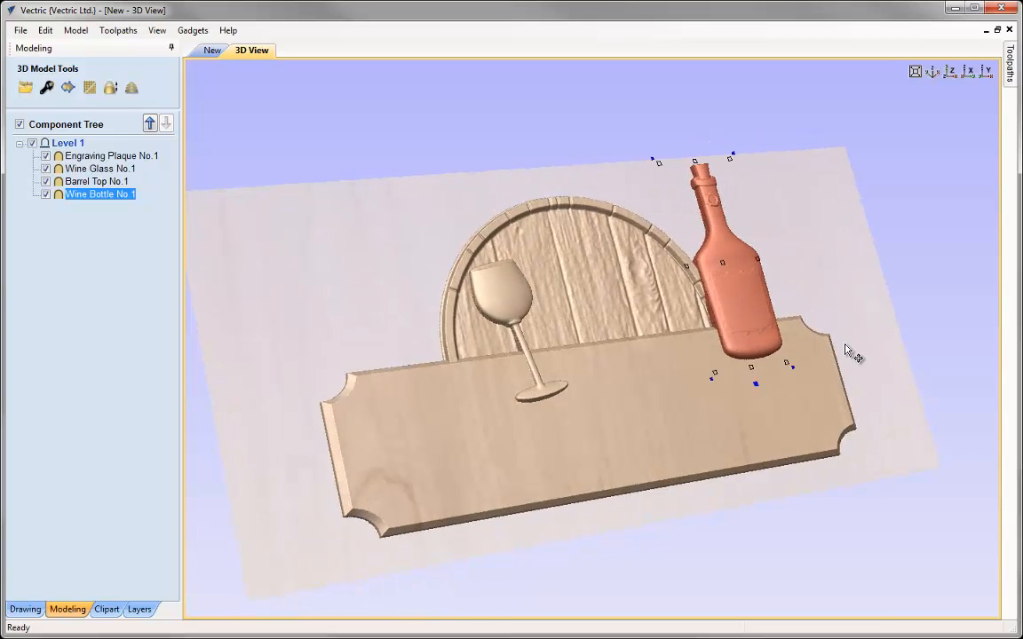
click(45, 30)
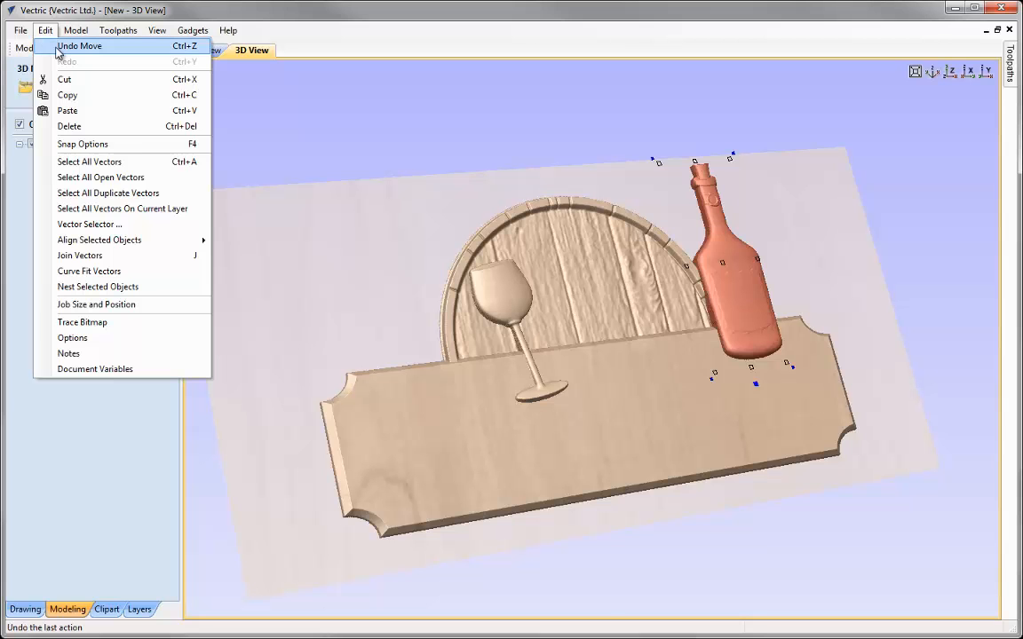
click(58, 47)
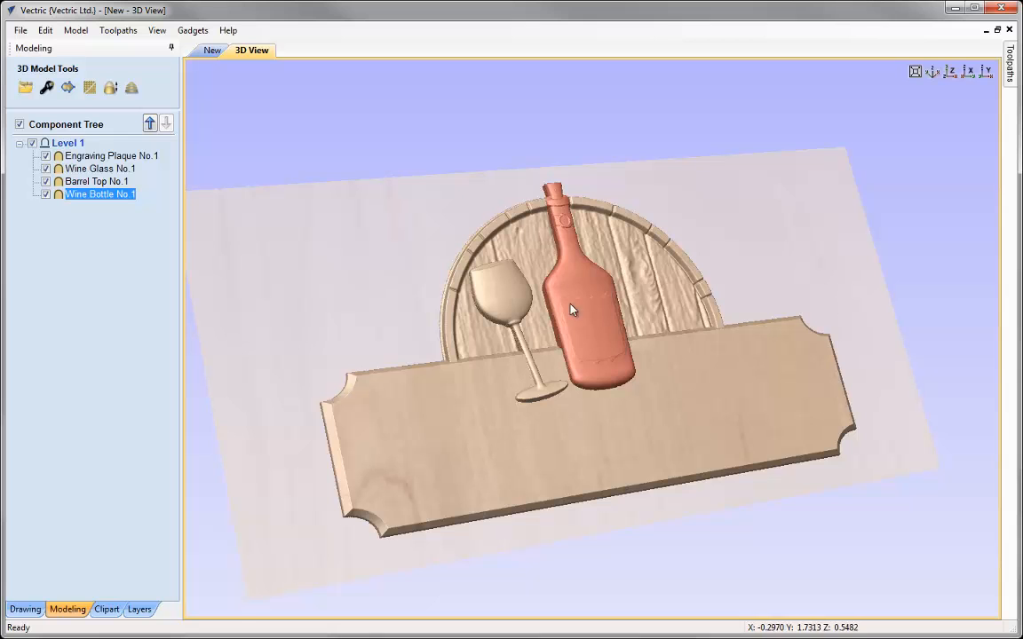
Inspect the composite sign in the 3D view from the front
click(595, 331)
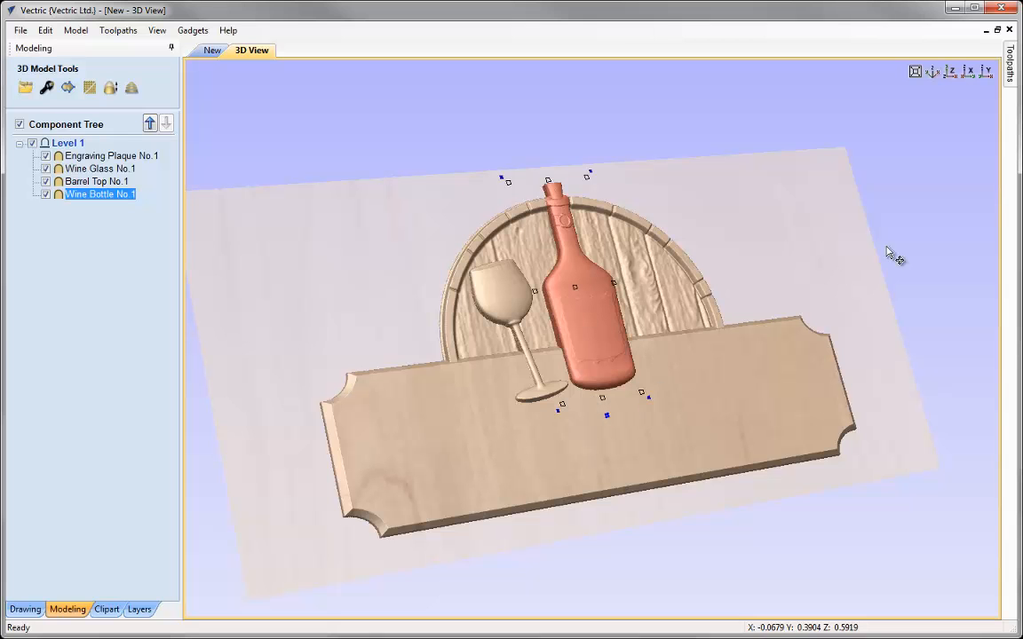
click(828, 244)
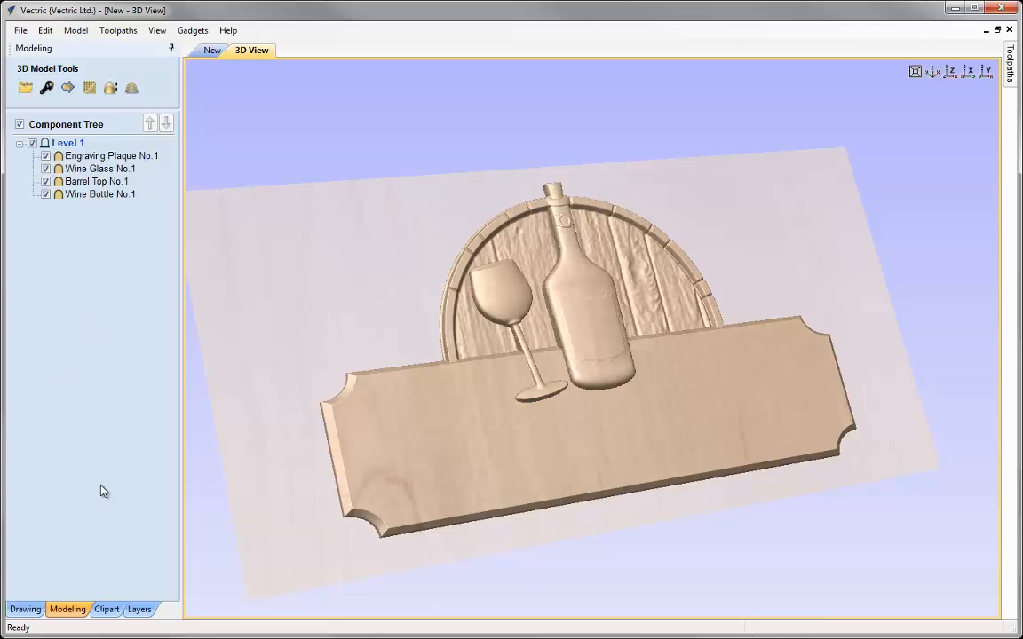
click(951, 73)
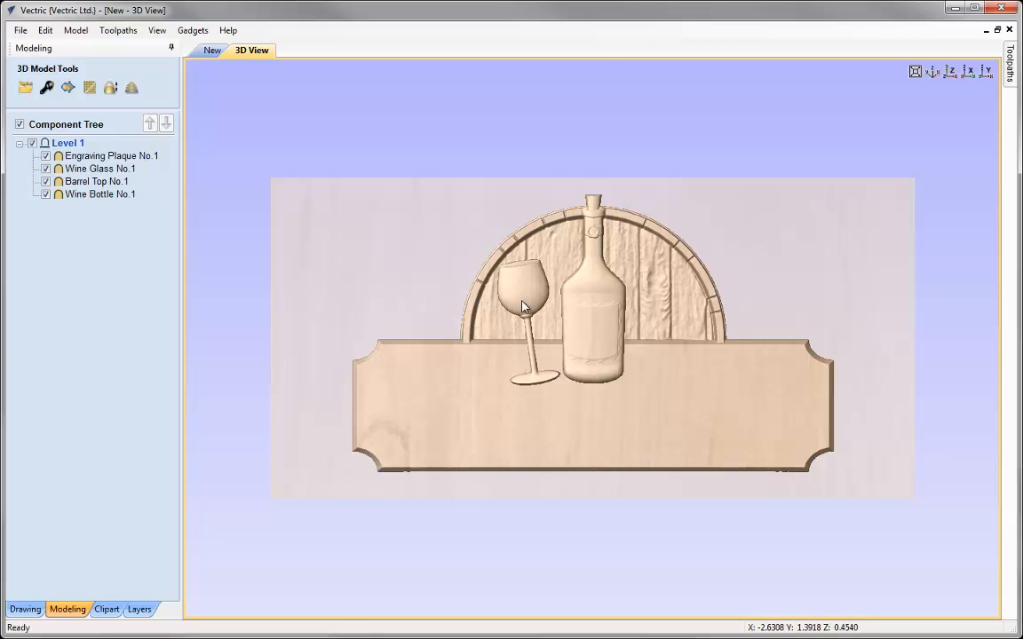
click(527, 373)
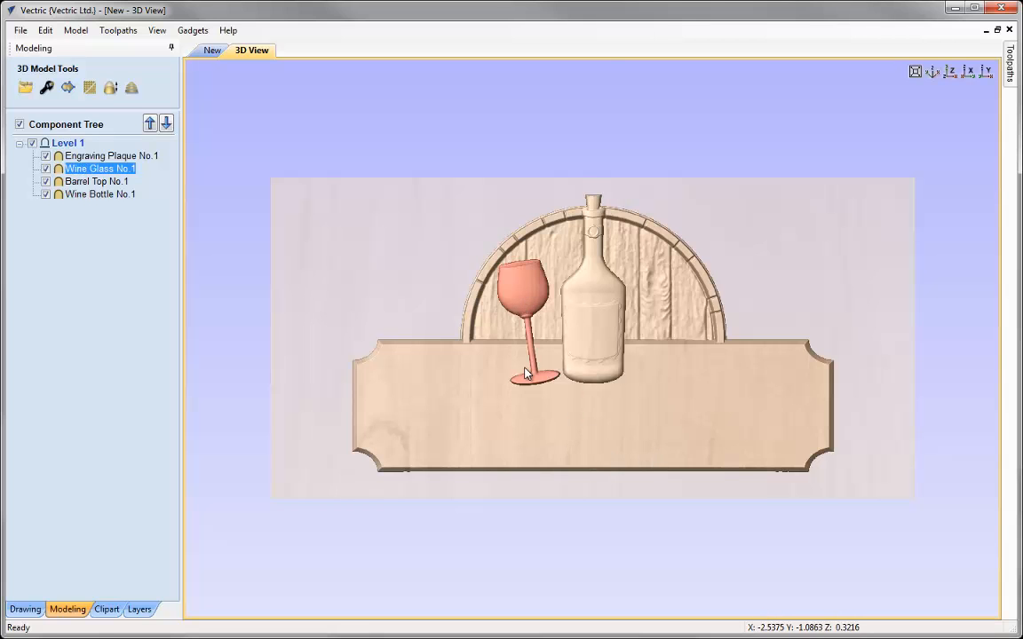
Create a horizontally mirrored copy of the wine glass about the job center
click(25, 609)
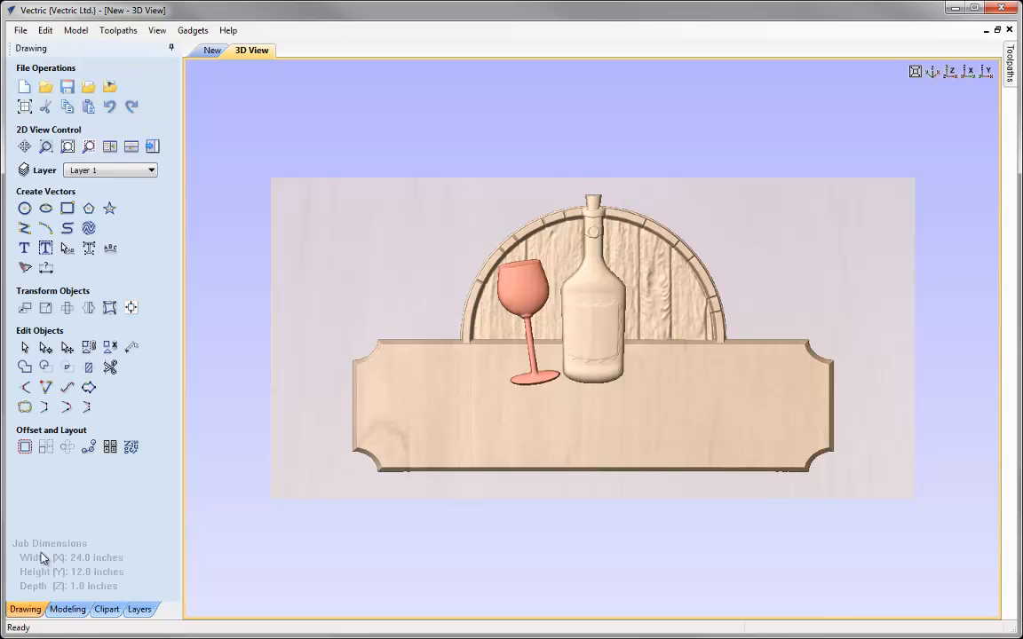
click(88, 308)
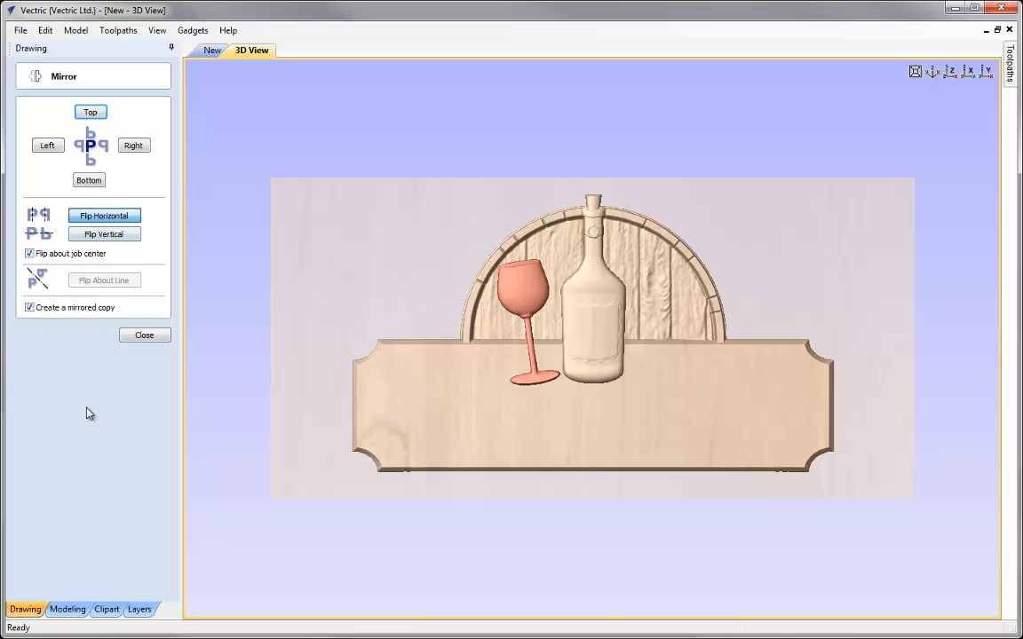
click(133, 340)
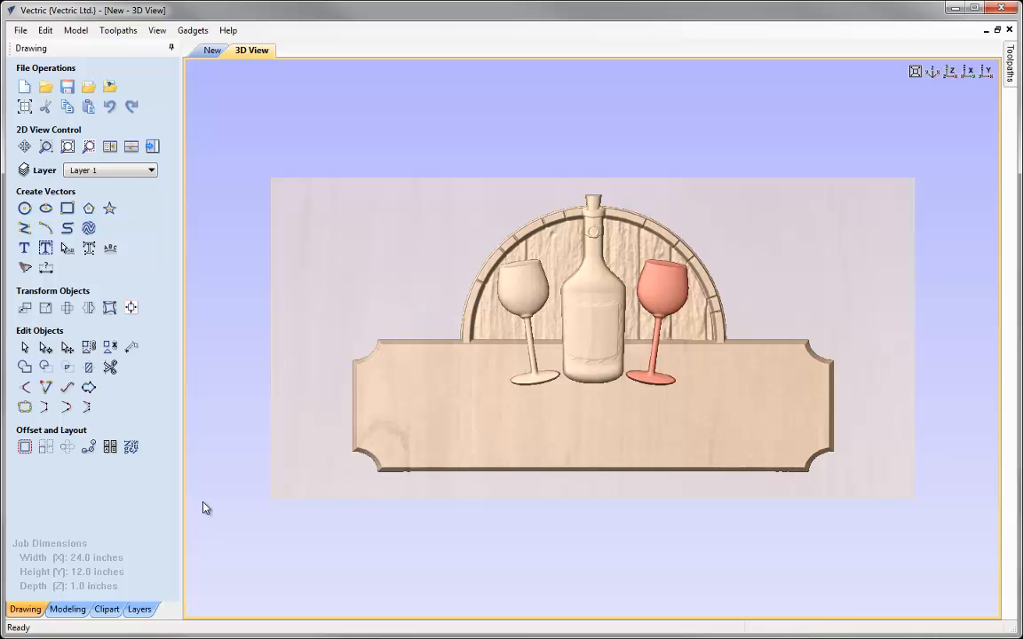
Place the Grapes No.1 clipart at the left end of the sign beside the engraving plaque
click(106, 609)
drag(35, 449, 353, 355)
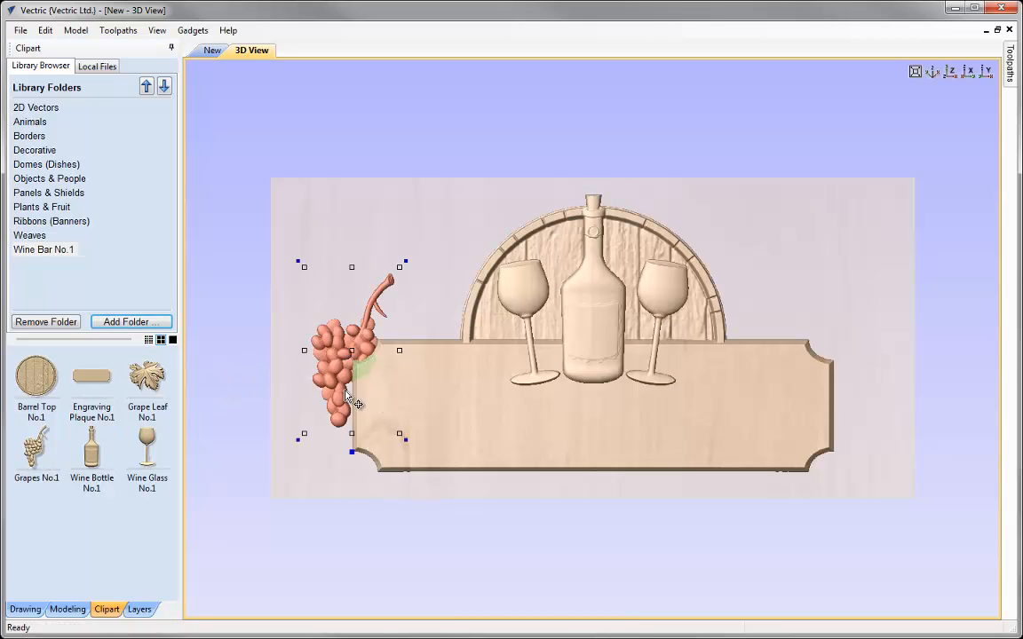
drag(354, 352, 361, 335)
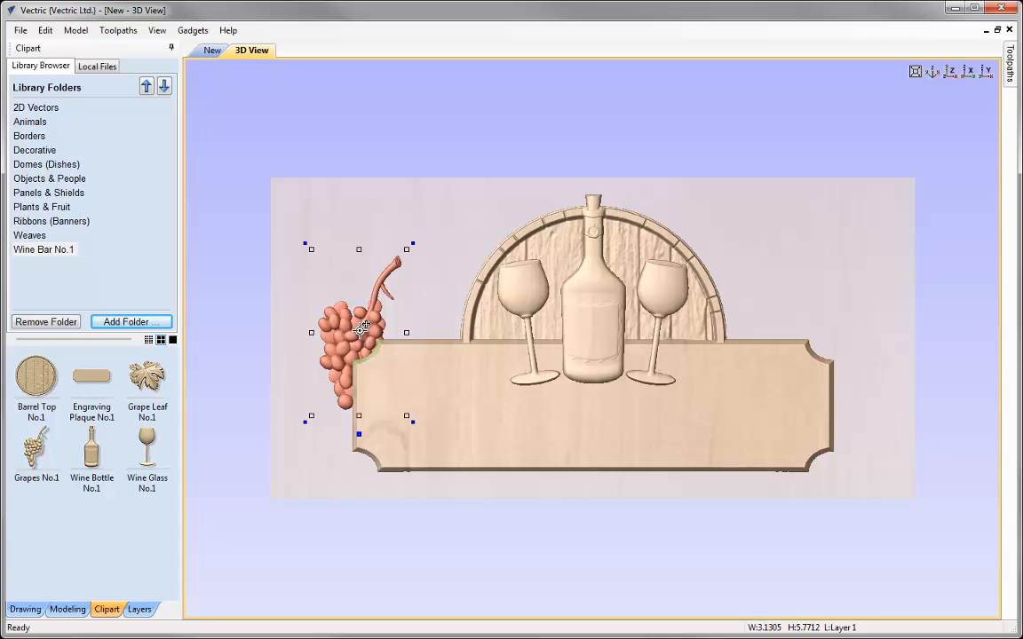
Duplicate the grapes, flip the copy horizontally, and shrink it beside the barrel's left edge
drag(360, 335, 436, 333)
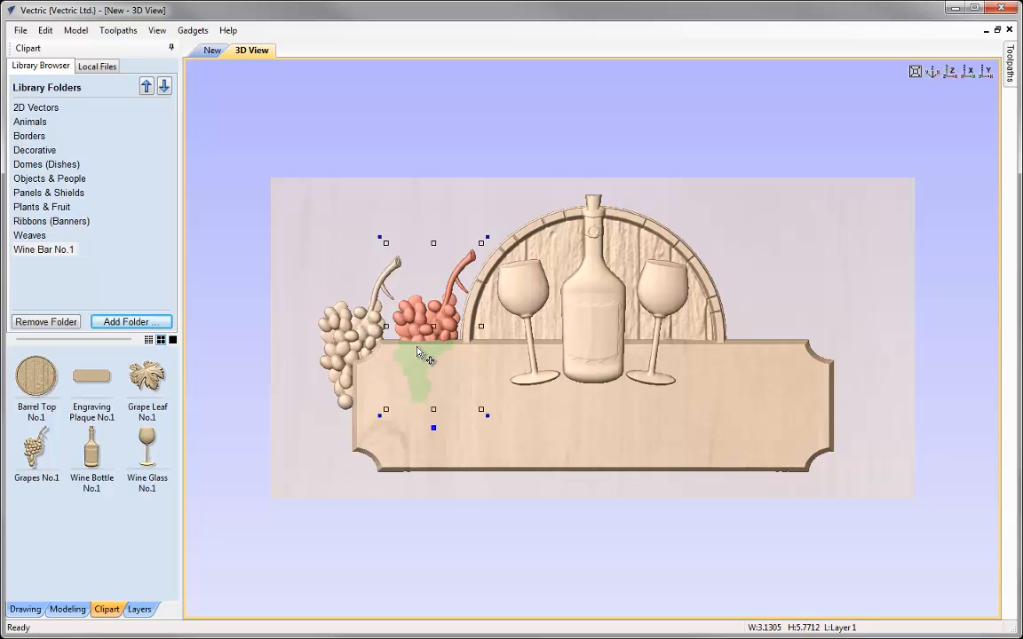
key(h)
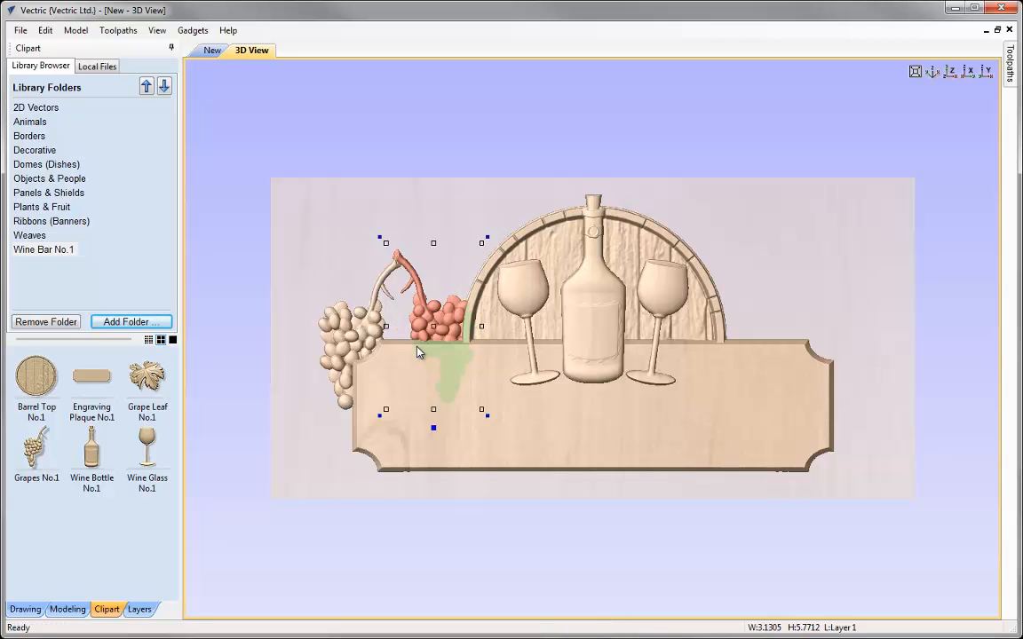
drag(480, 407, 475, 364)
click(471, 235)
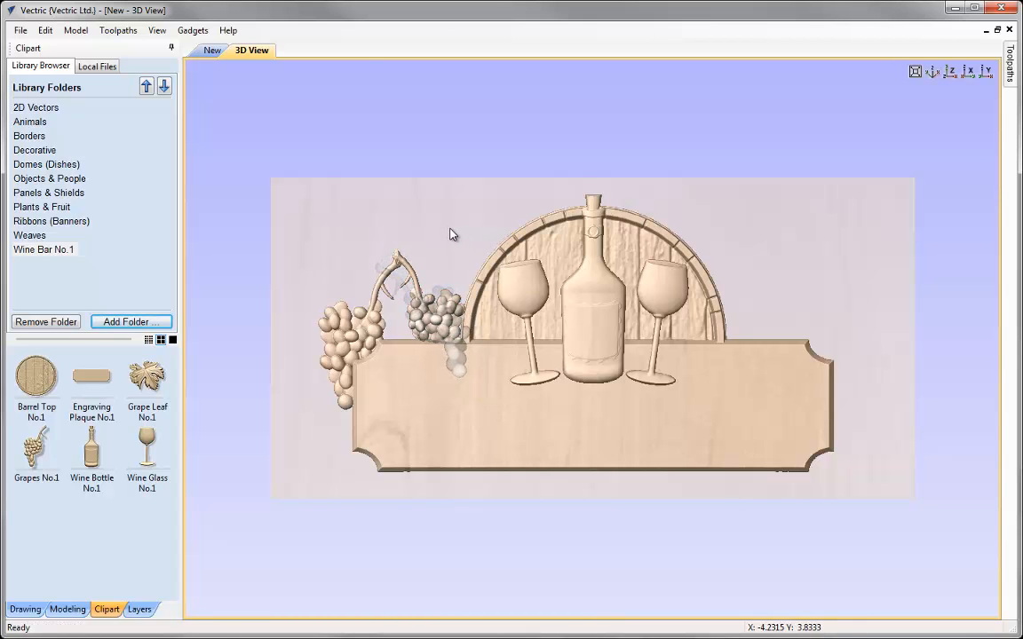
Reposition the smaller grape cluster against the barrel's left side
click(456, 333)
drag(425, 325, 435, 326)
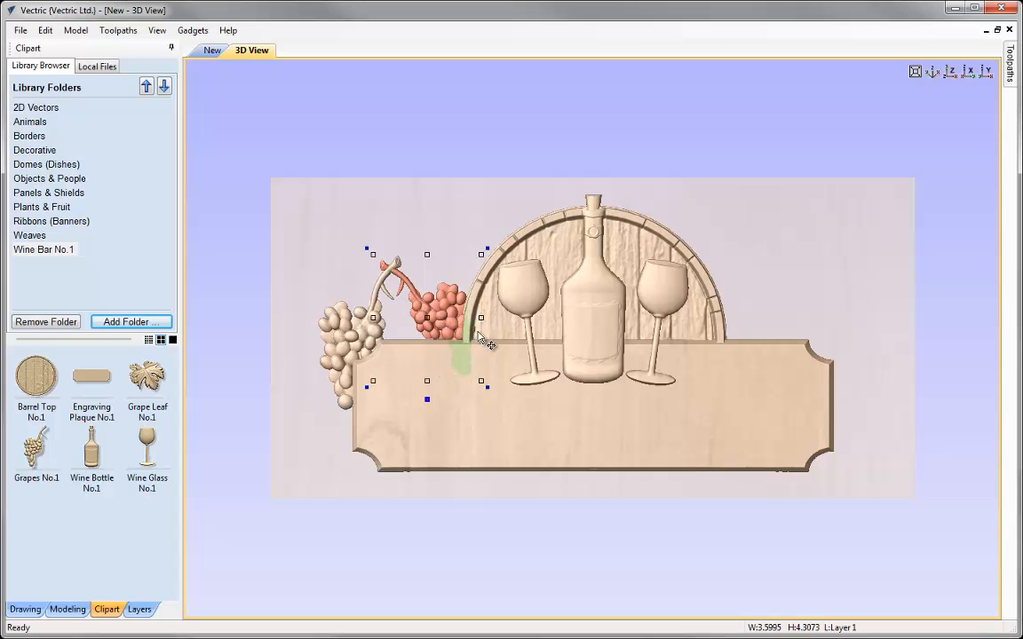
drag(427, 314, 424, 321)
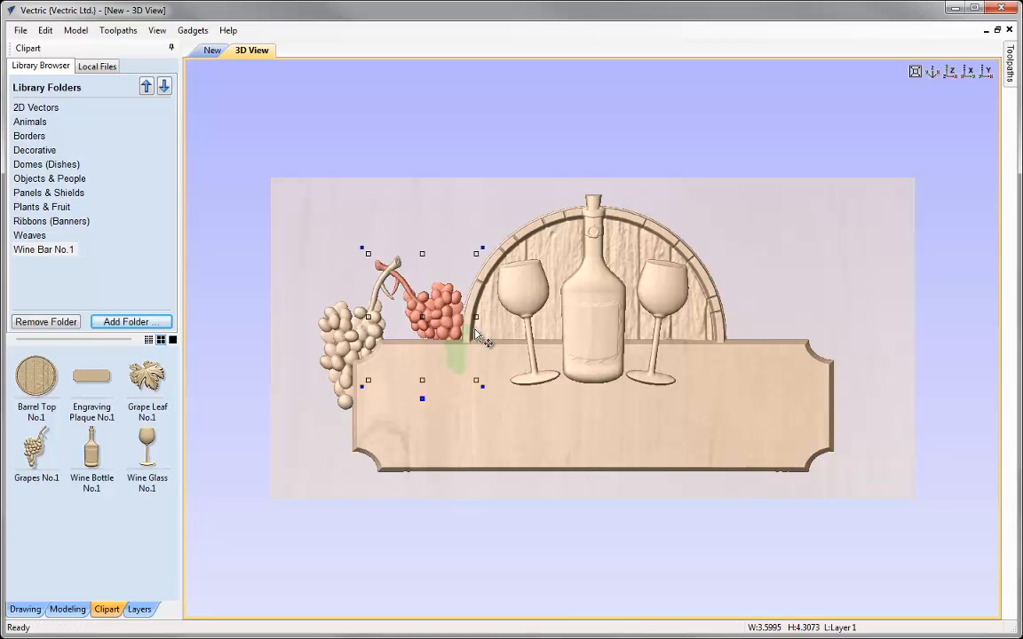
click(422, 315)
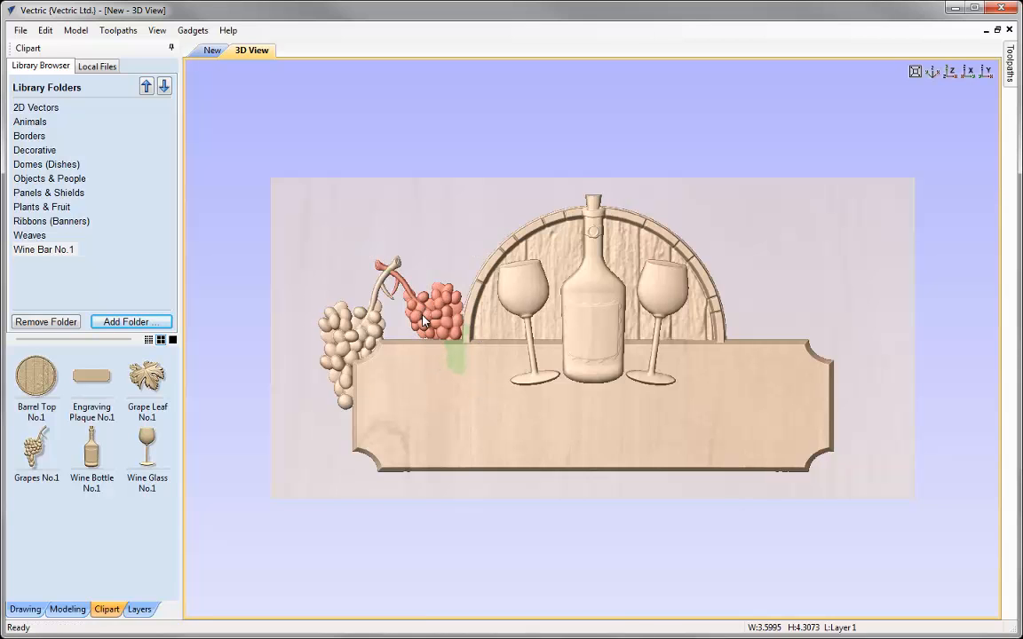
drag(424, 323, 423, 402)
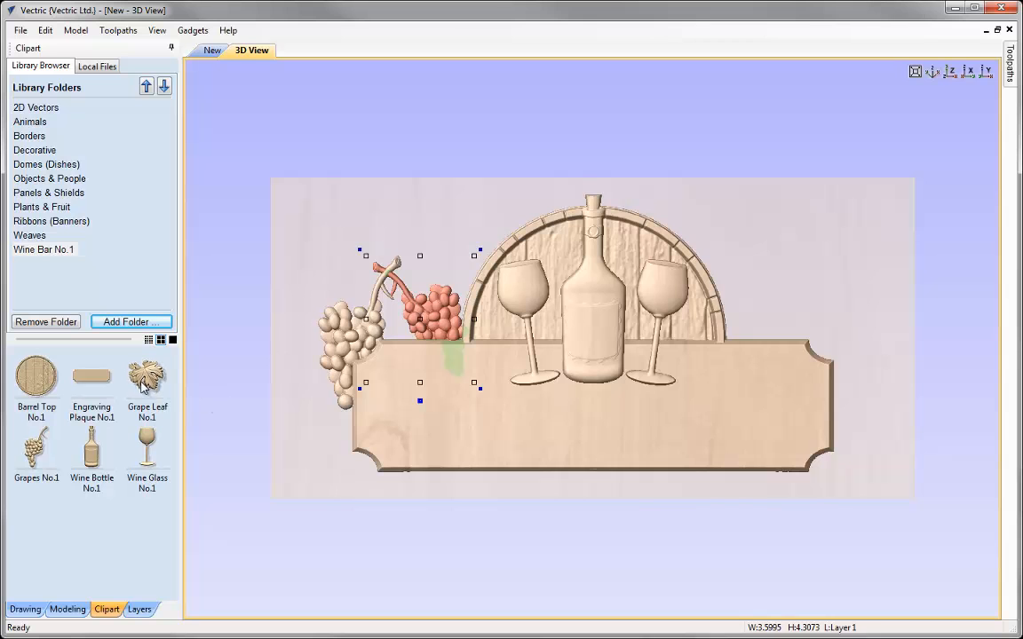
Add the Grape Leaf No.1 clipart over the grape clusters and scale it down
drag(142, 385, 361, 383)
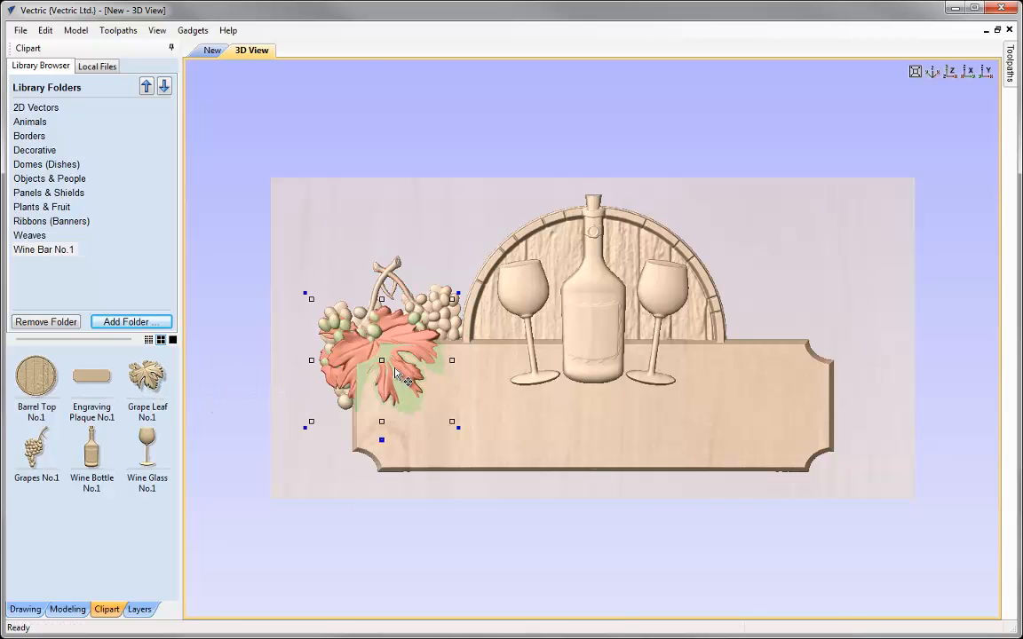
drag(381, 363, 400, 340)
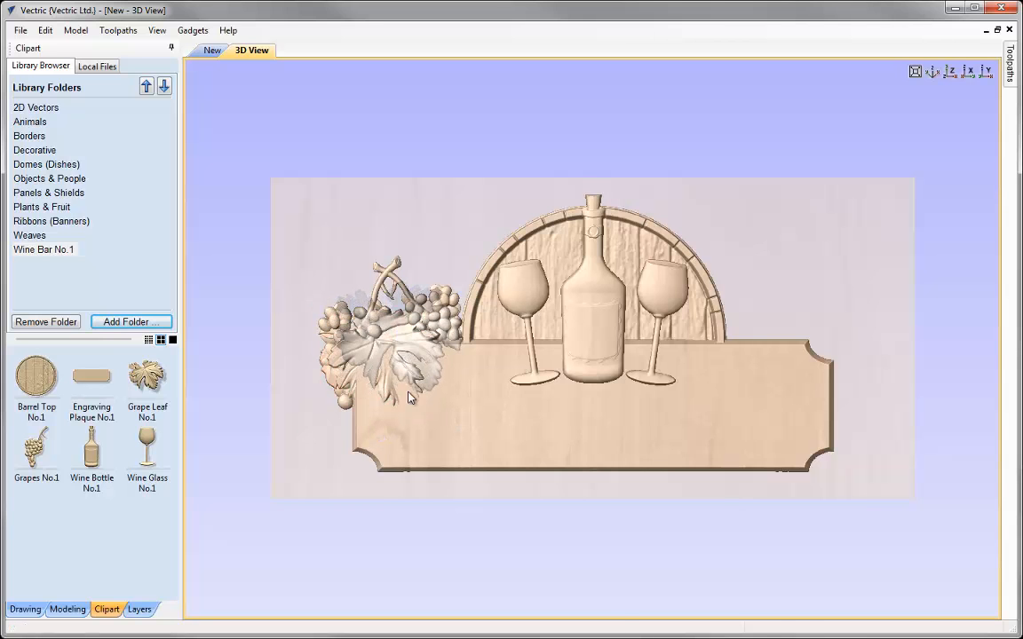
drag(409, 397, 404, 391)
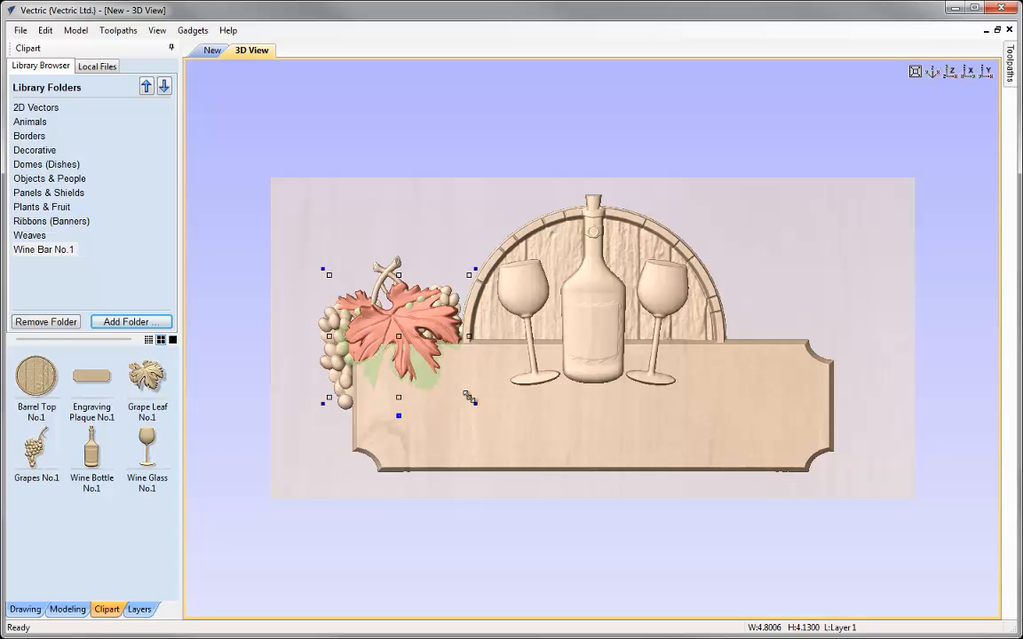
key(Escape)
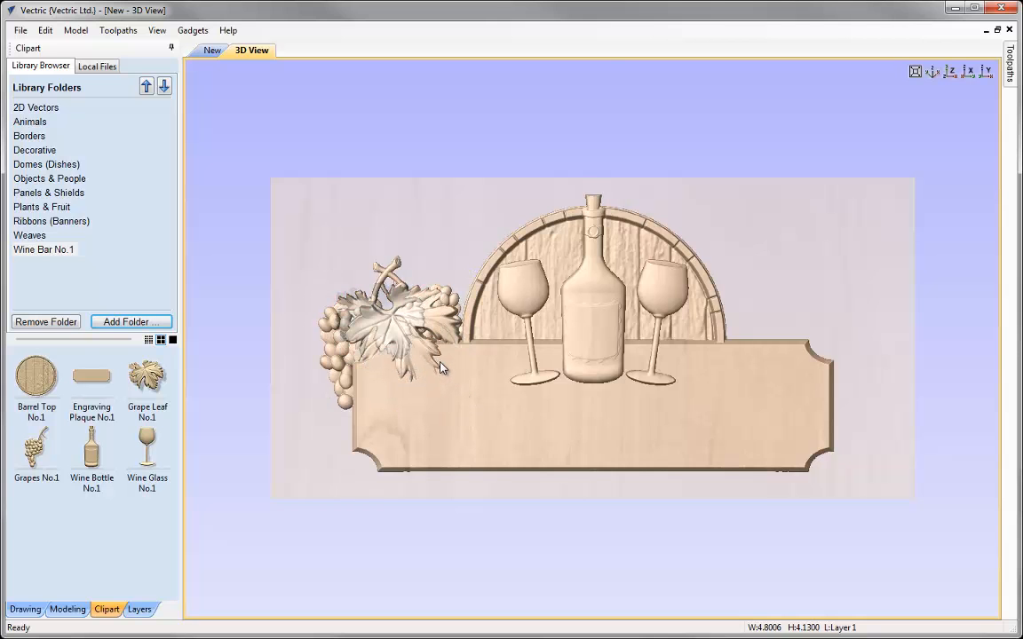
Nudge the grape leaf into place between the two grape clusters
click(417, 367)
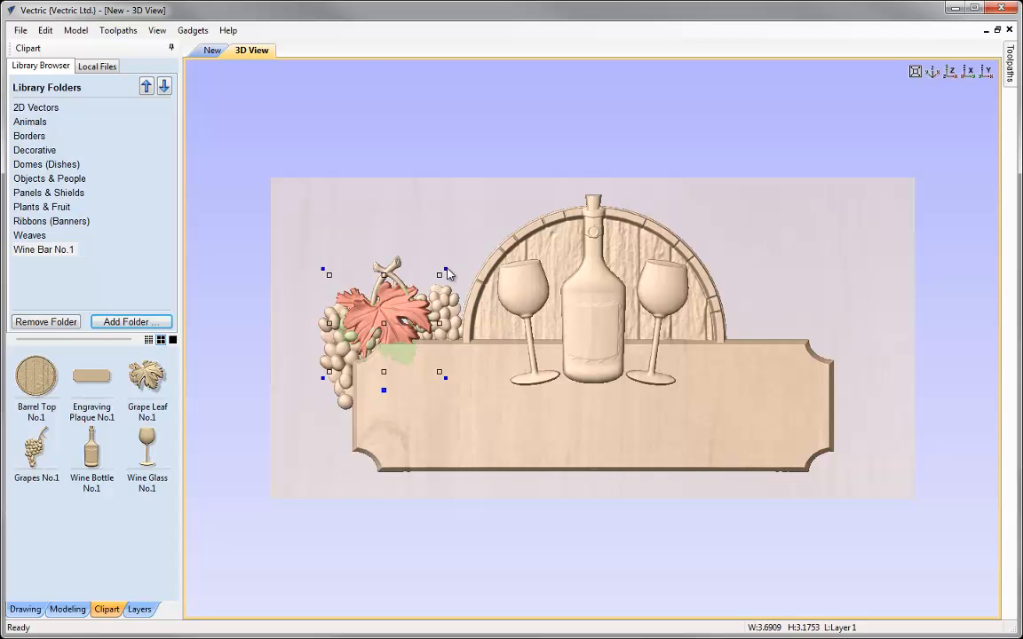
click(404, 244)
click(371, 319)
click(382, 317)
click(399, 313)
click(400, 312)
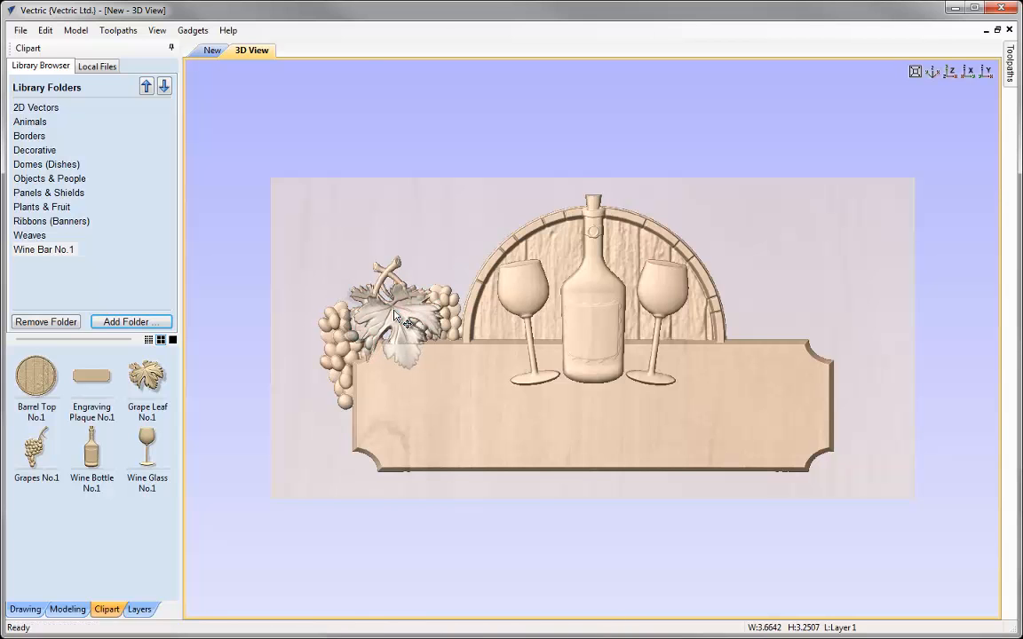
click(405, 379)
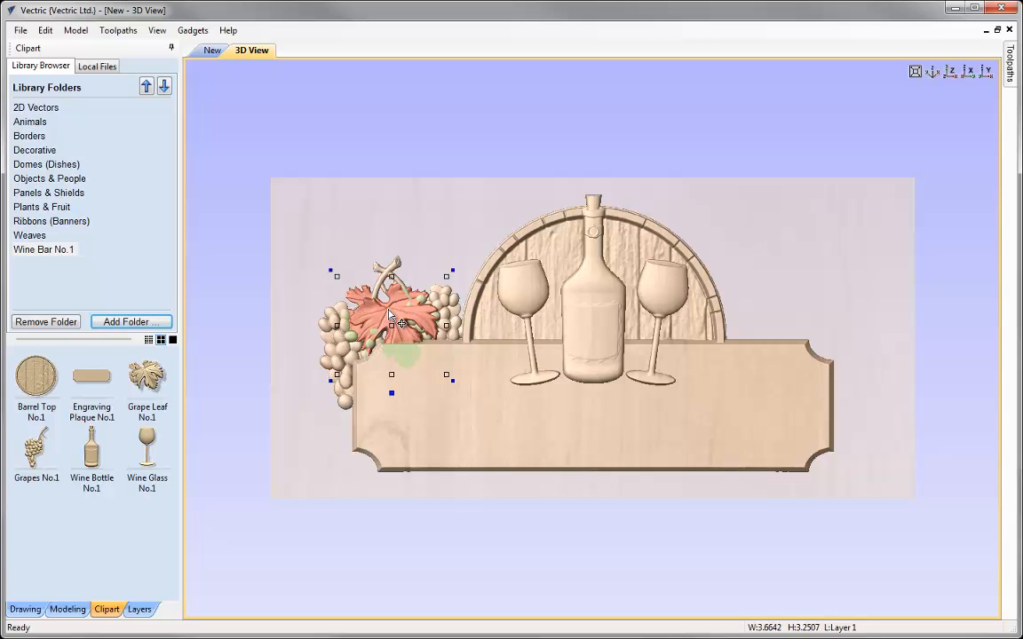
Open the grape leaf's component properties and set shape height to 0.3 and base height to 0.13 inches
click(67, 609)
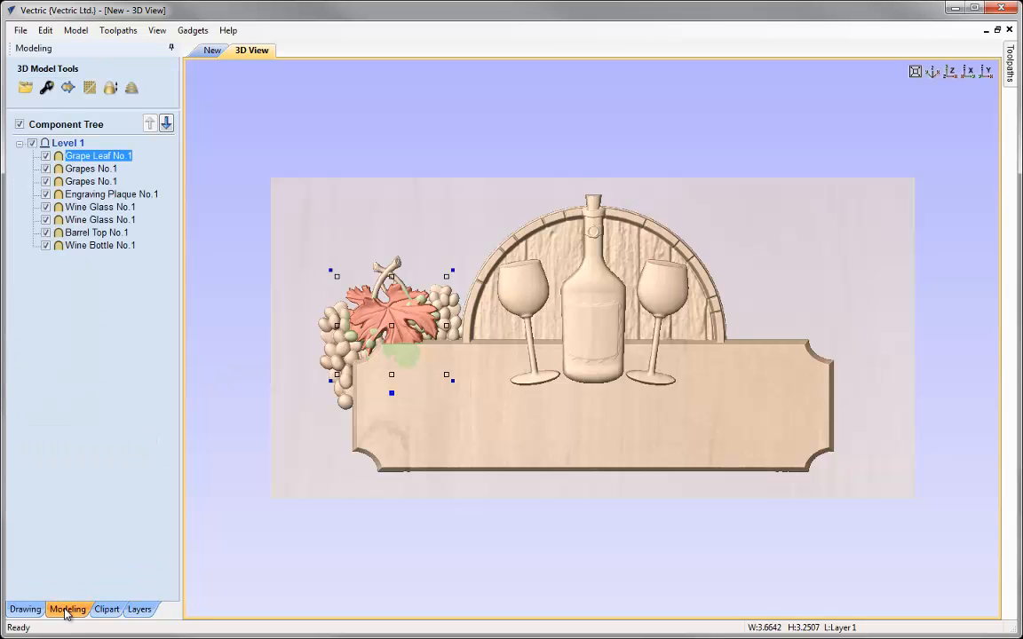
click(45, 89)
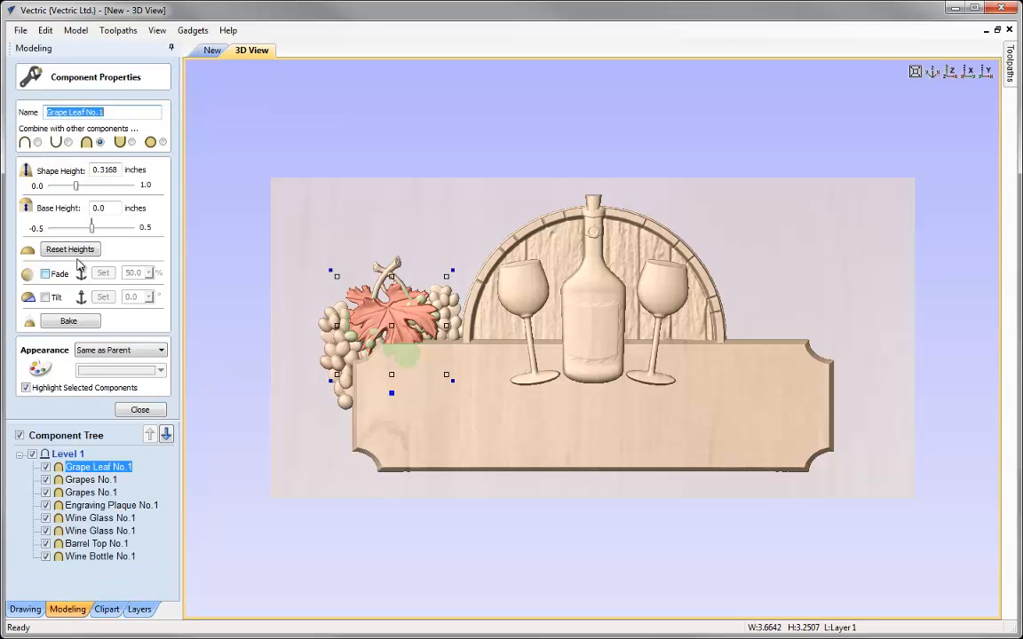
double_click(105, 168)
text(3)
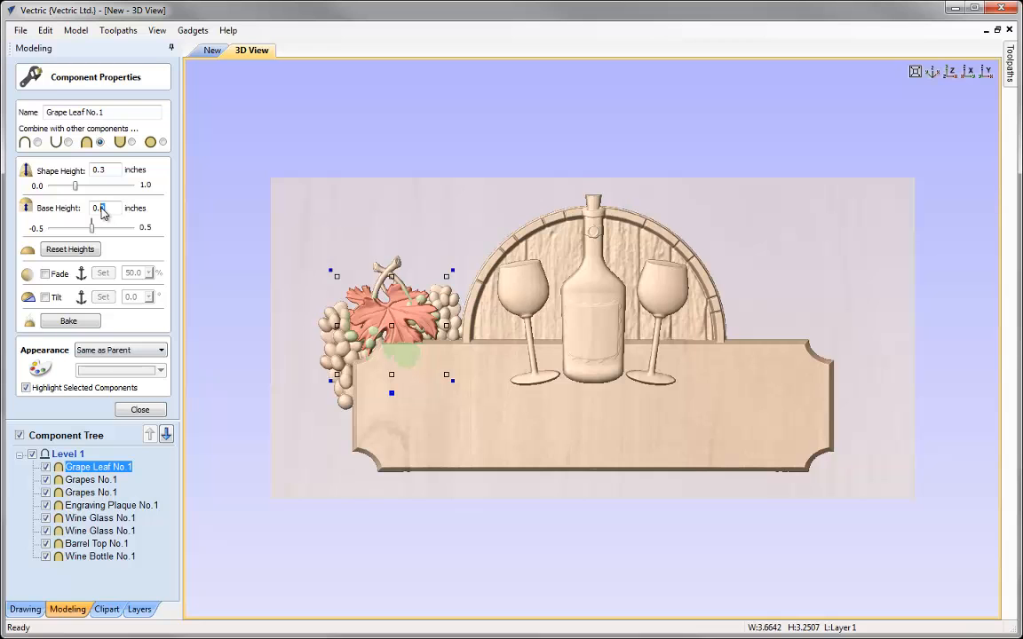
text(1)
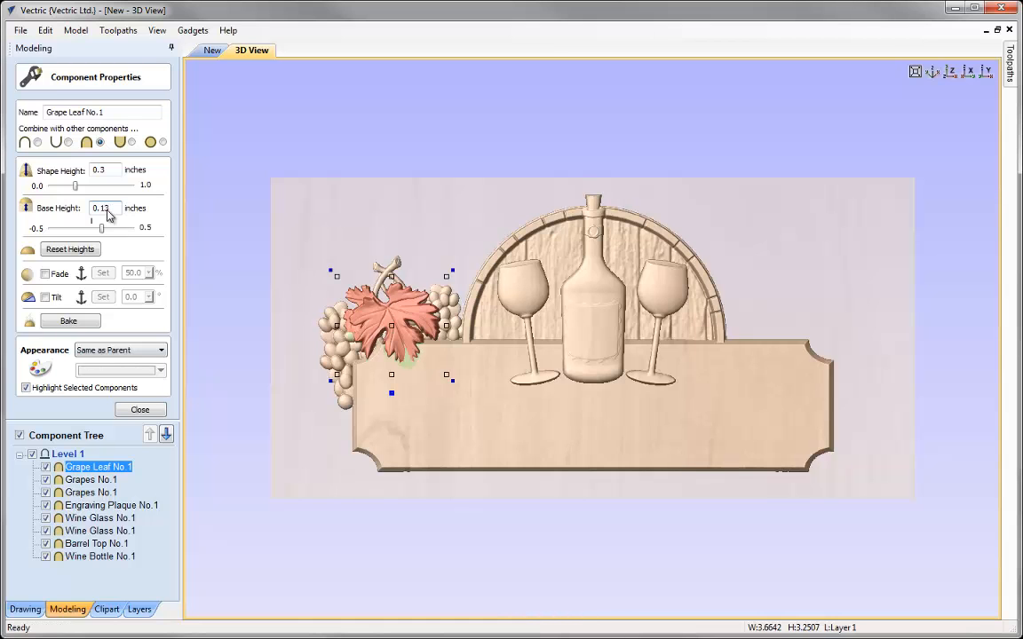
Enable Tilt on the grape leaf and tile the 2D and 3D windows horizontally
click(45, 298)
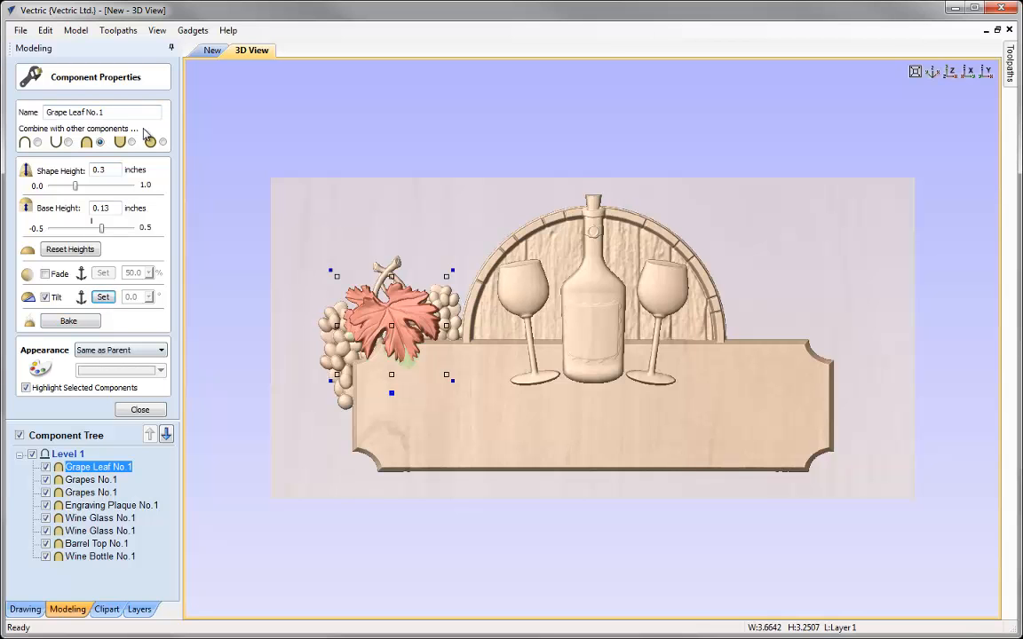
click(212, 50)
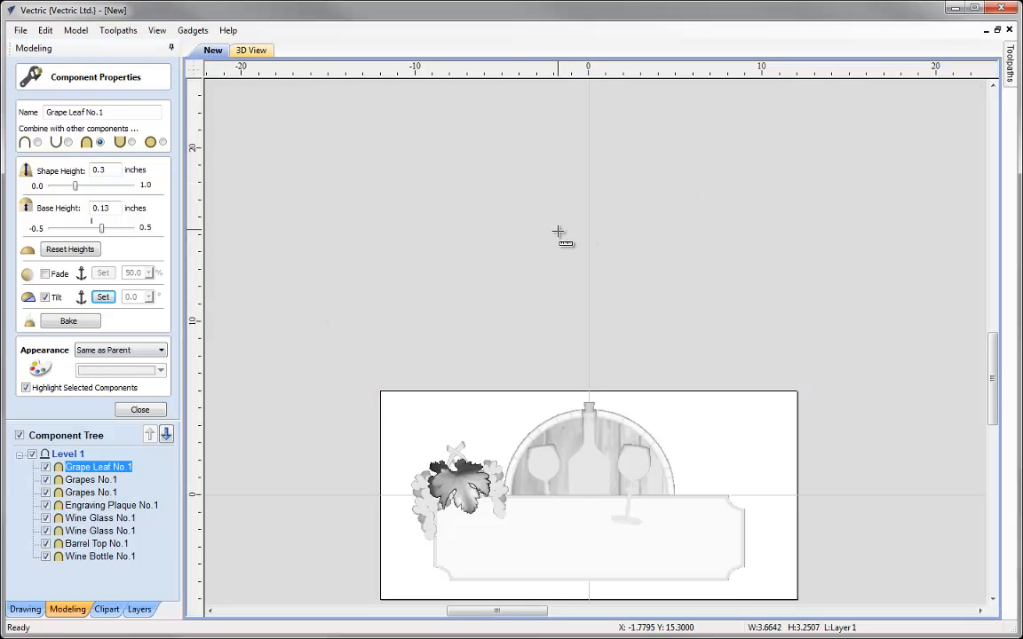
key(F3)
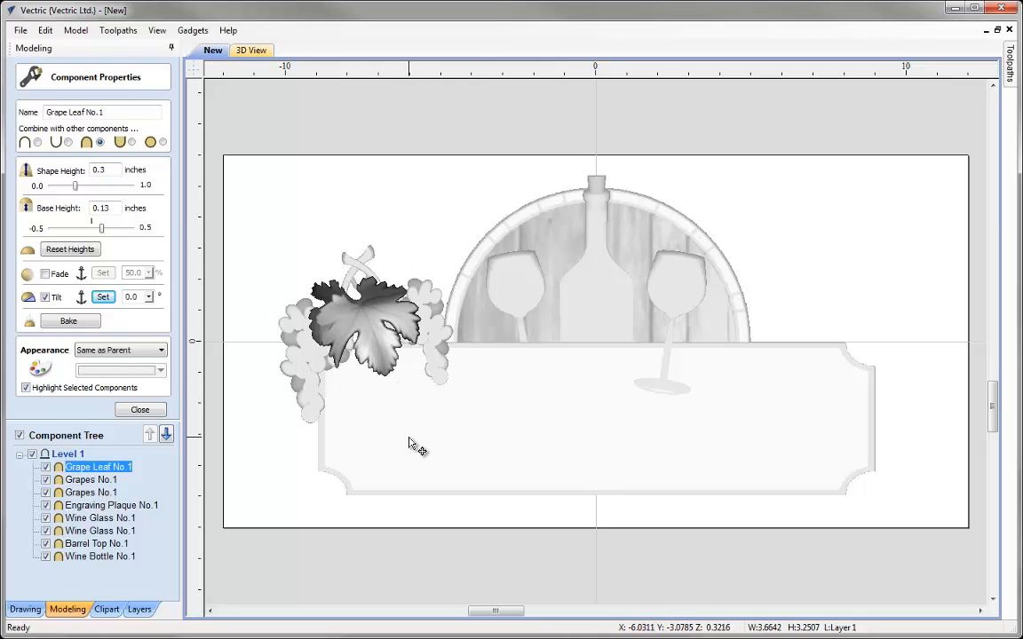
click(156, 30)
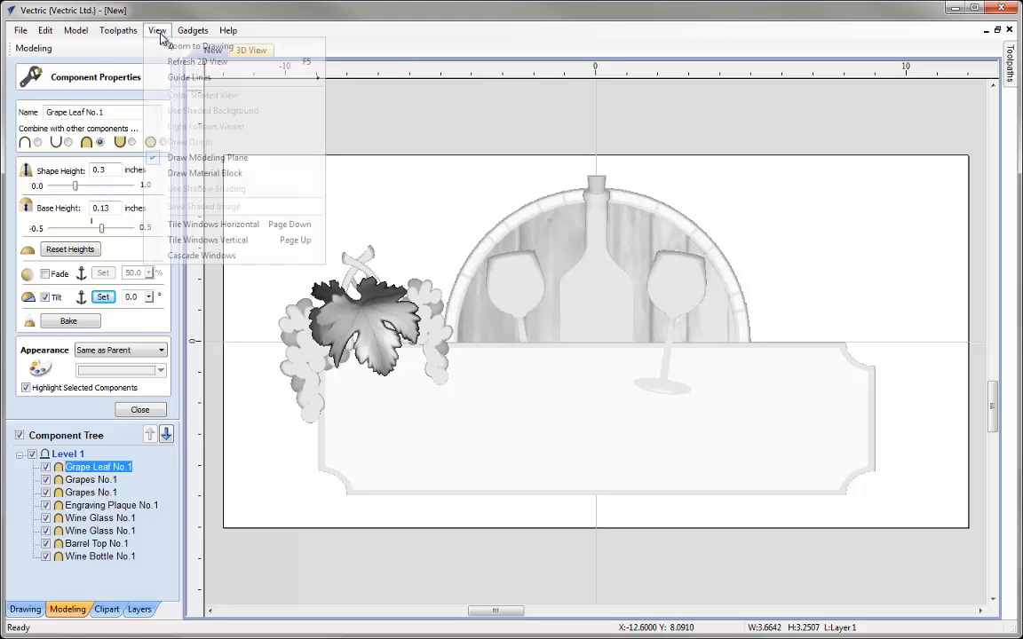
click(208, 224)
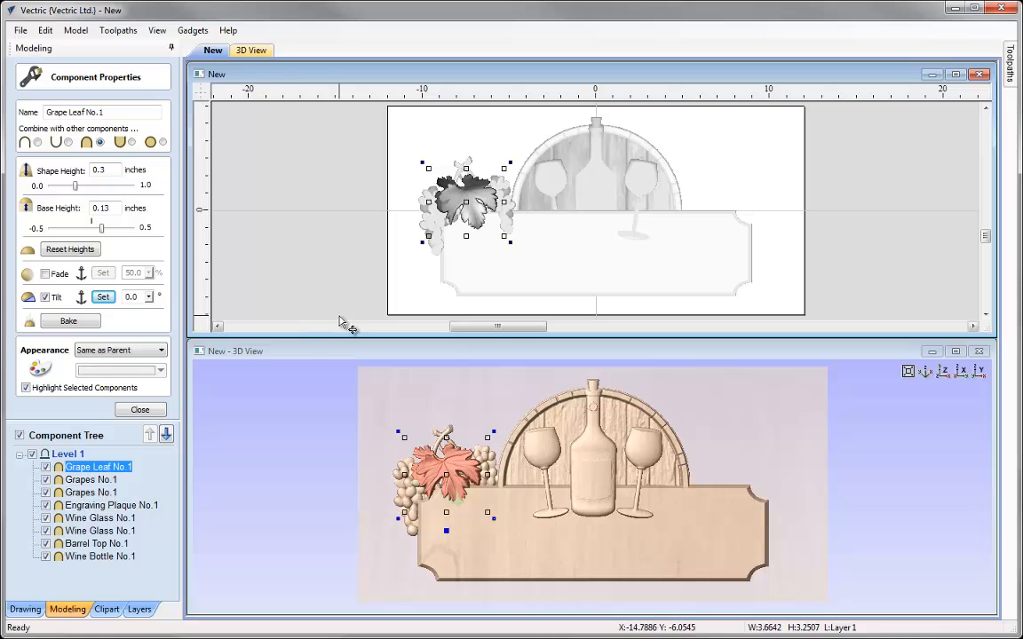
Set the grape leaf's tilt angle to 3 degrees and close the component properties
mouse_move(149, 299)
mouse_down()
mouse_move(158, 316)
mouse_move(157, 306)
mouse_up()
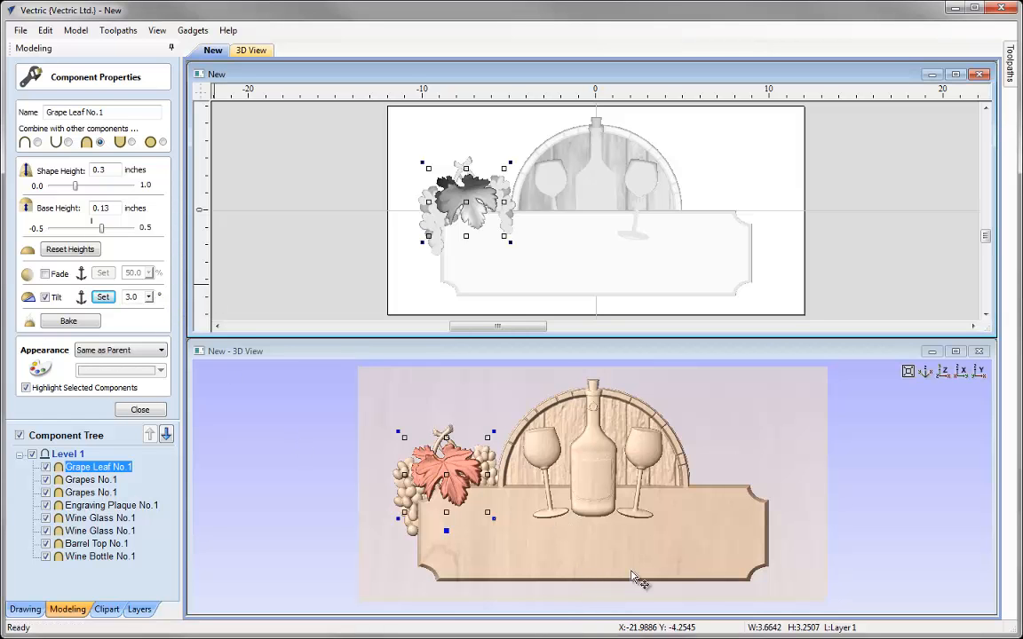
drag(546, 502, 492, 439)
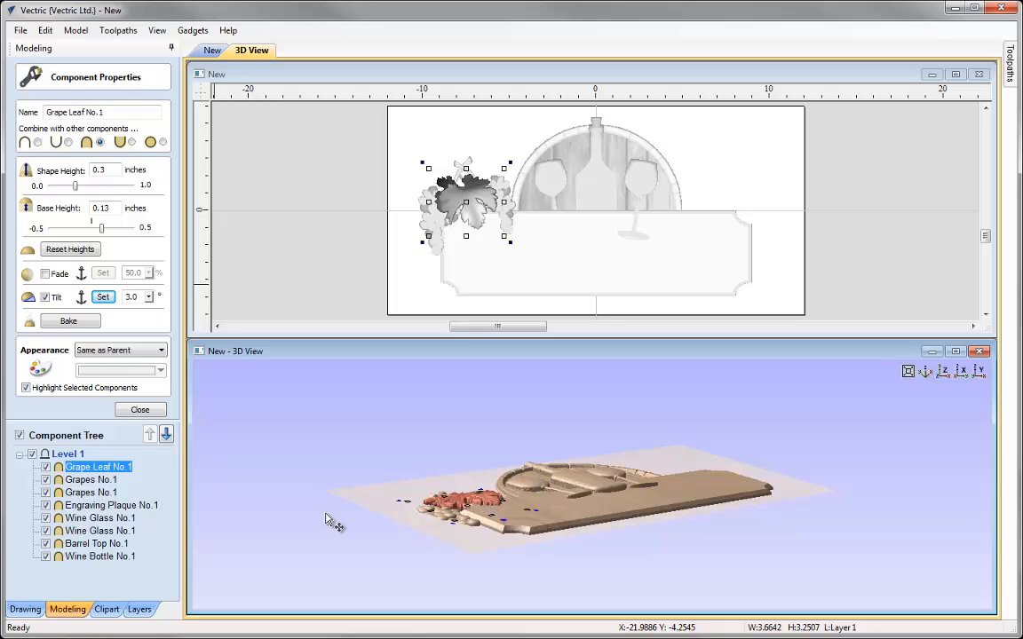
click(140, 410)
Maximize the 3D view and inspect the composite sign from several angles, ending on the front view
click(124, 341)
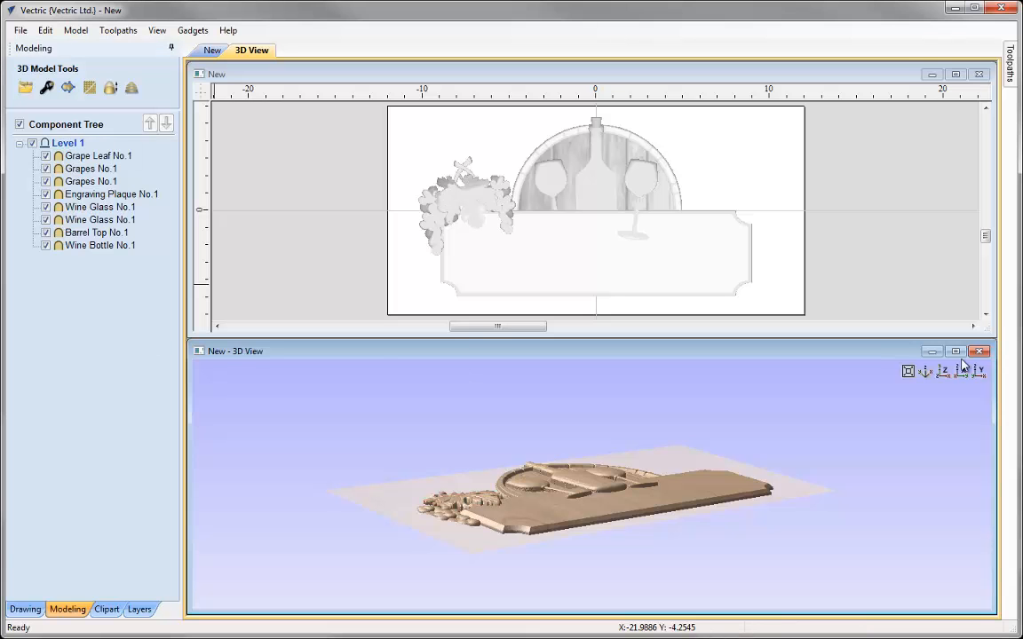
click(956, 350)
drag(678, 359, 775, 463)
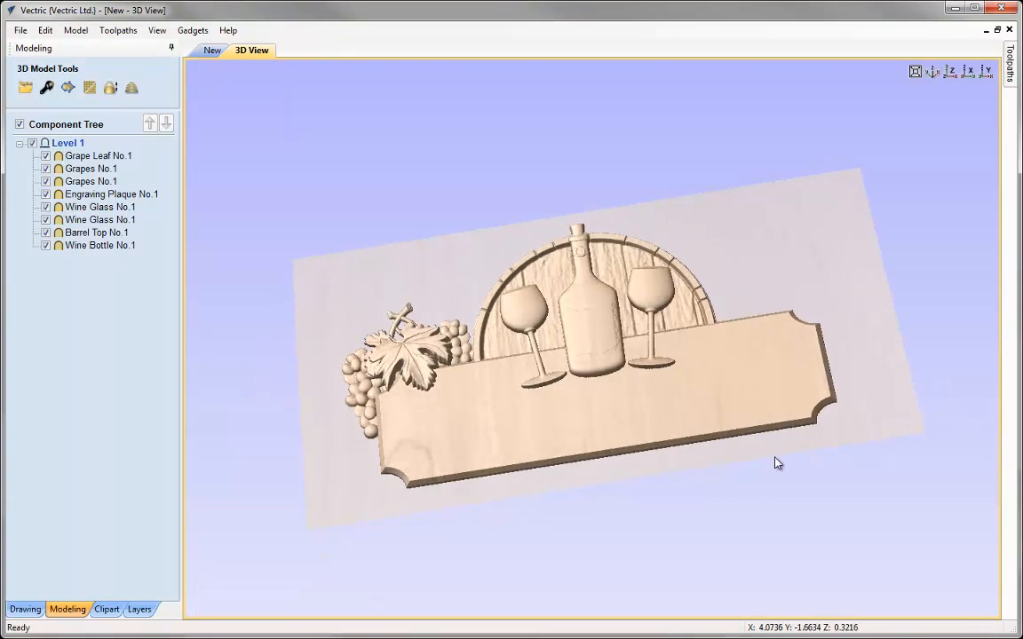
scroll(631, 415, up, 5)
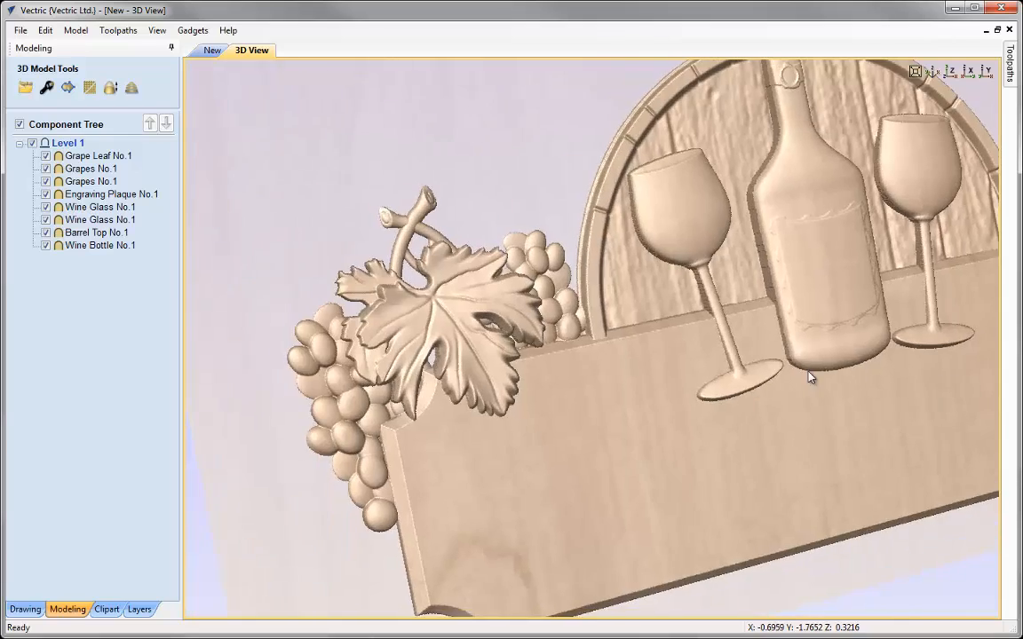
drag(808, 377, 415, 407)
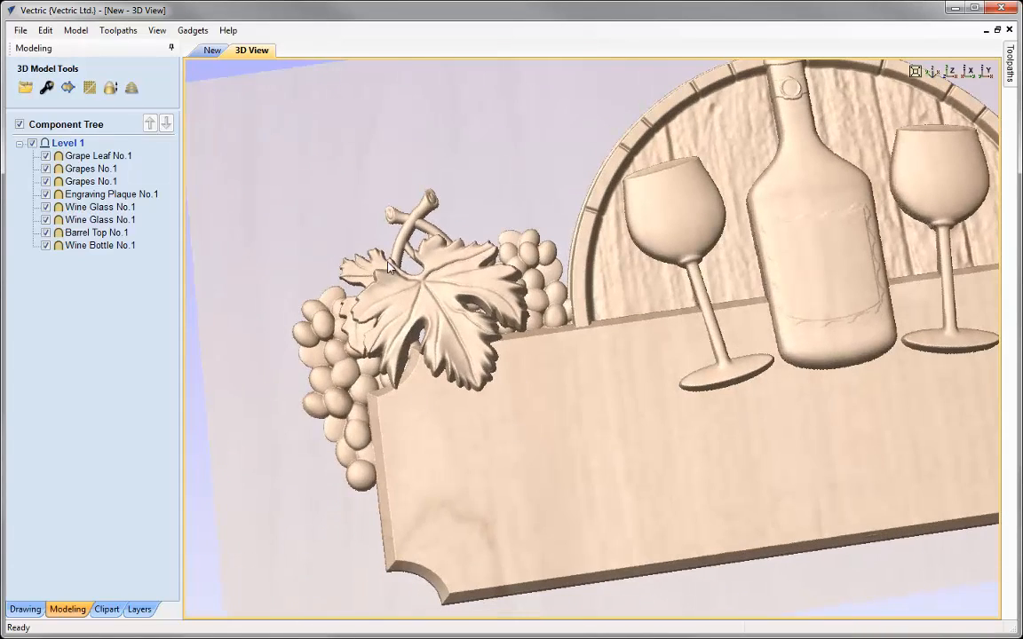
click(933, 73)
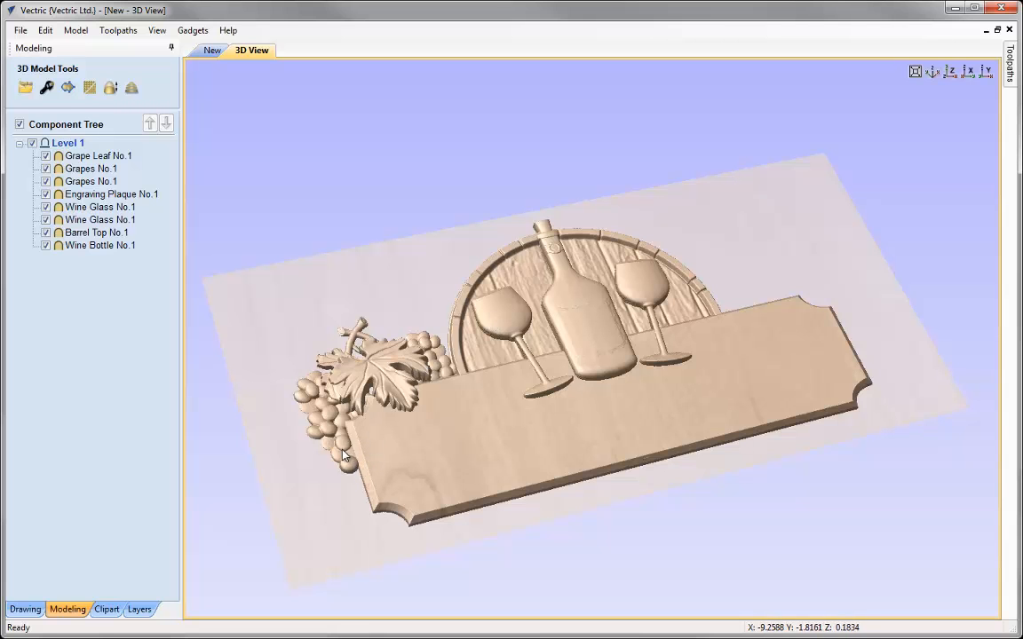
click(949, 71)
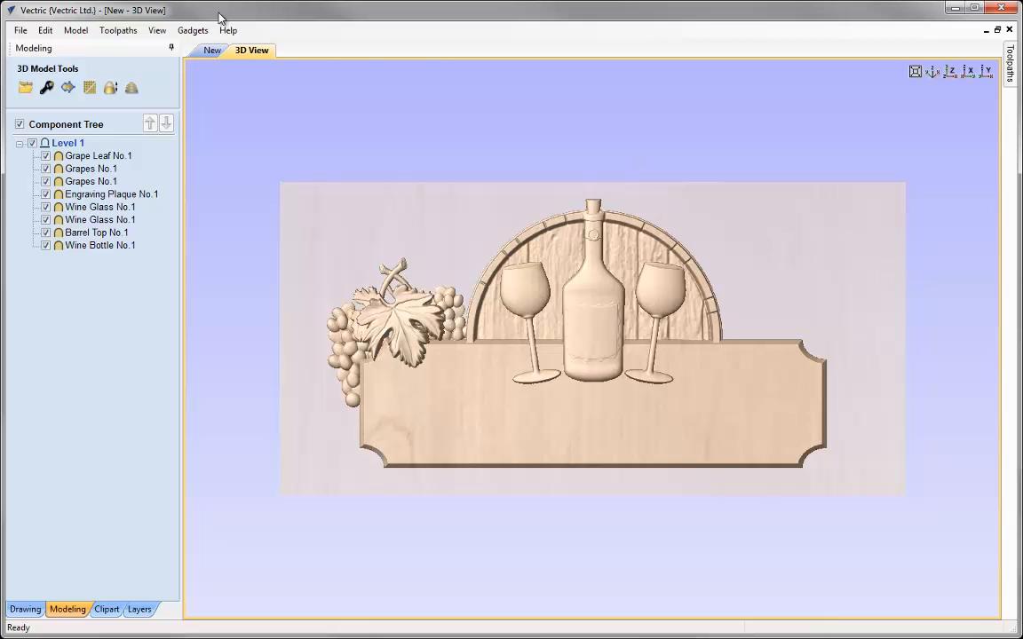
Tile the 2D and 3D windows and create a horizontally mirrored copy of the grape leaf and both grape clusters about the job center
click(166, 33)
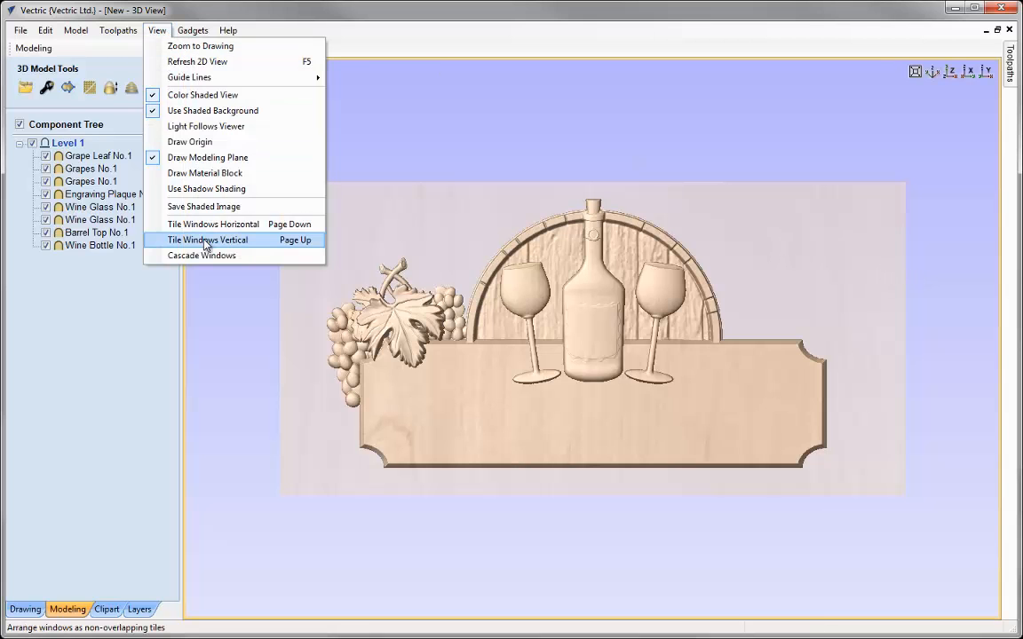
click(206, 225)
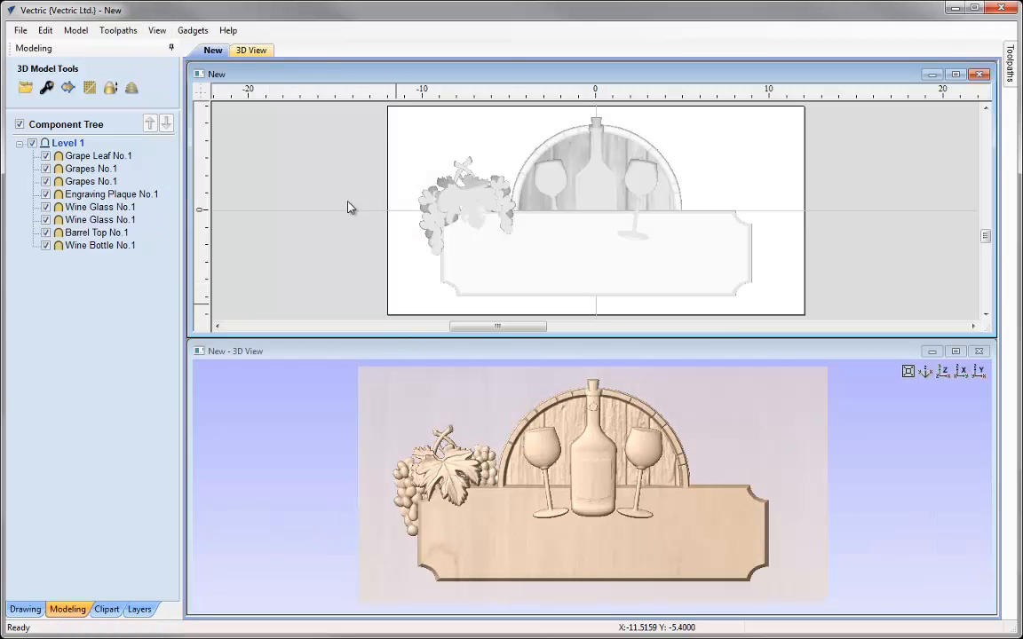
drag(351, 127, 541, 294)
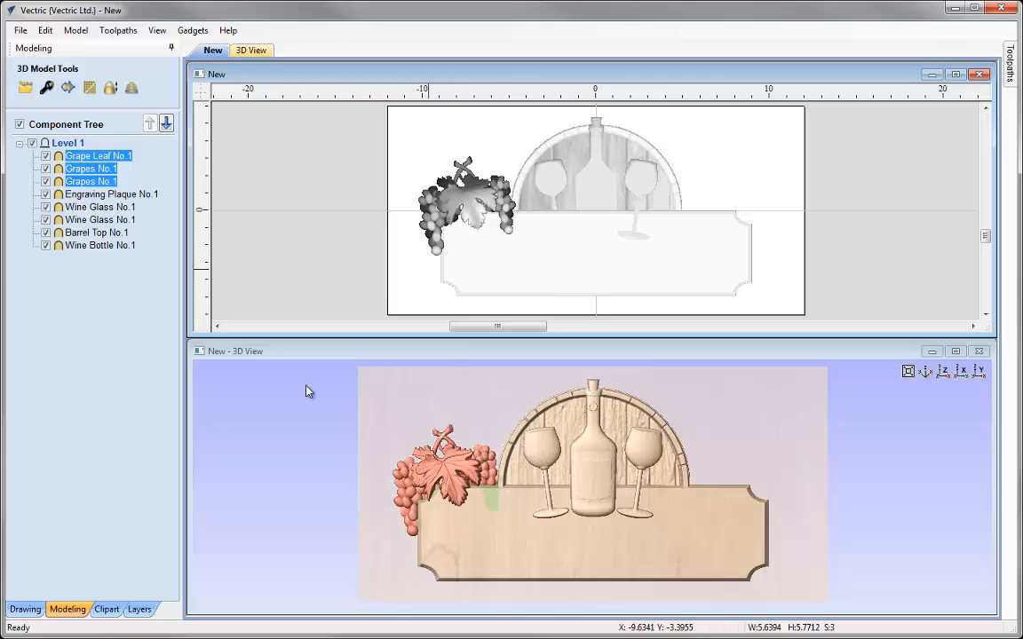
click(25, 609)
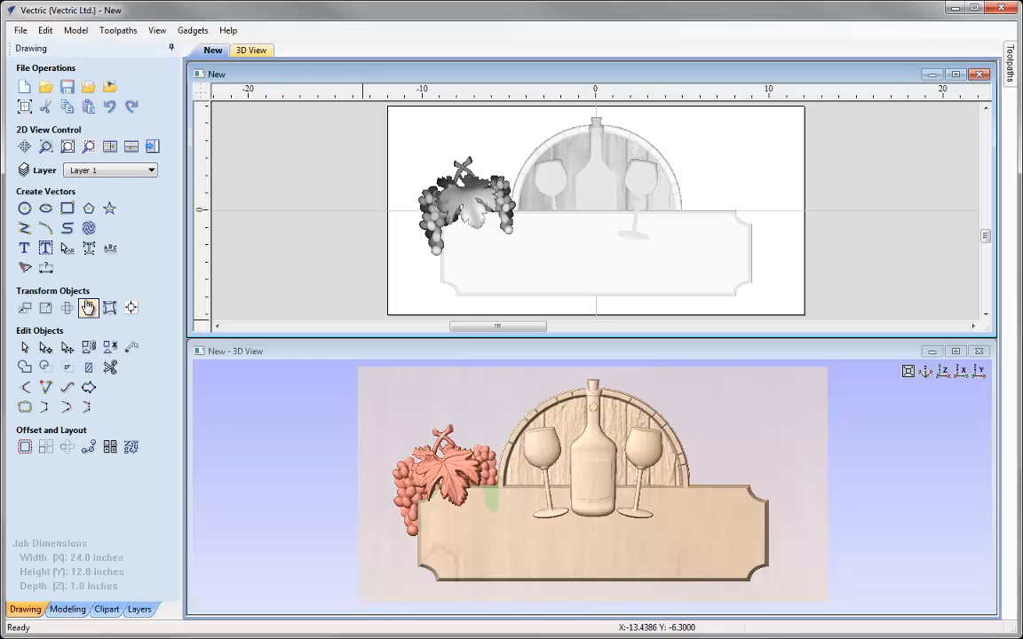
click(109, 308)
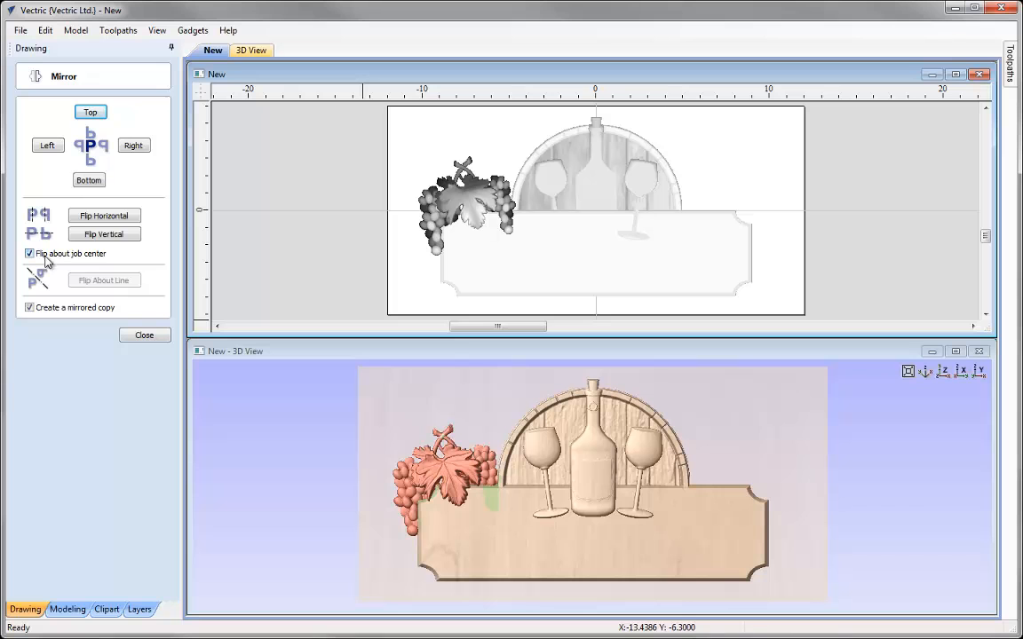
click(98, 219)
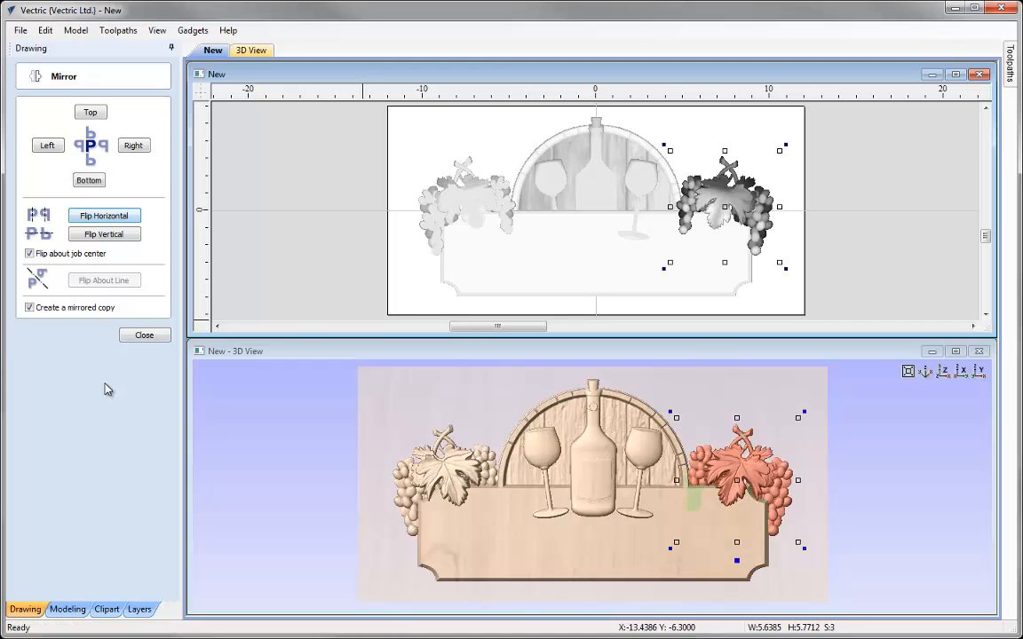
click(137, 335)
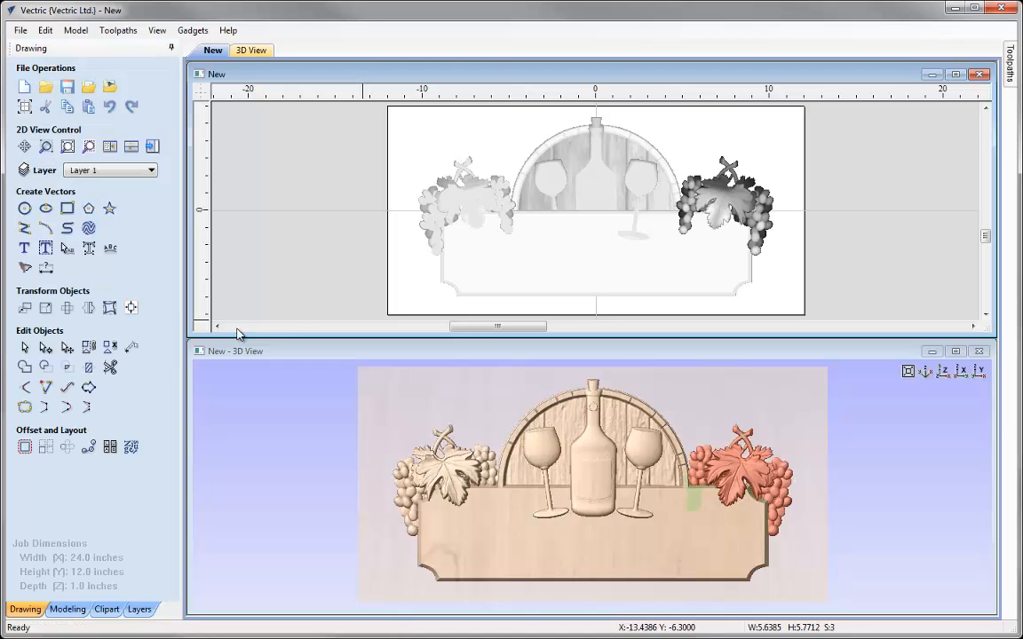
click(302, 274)
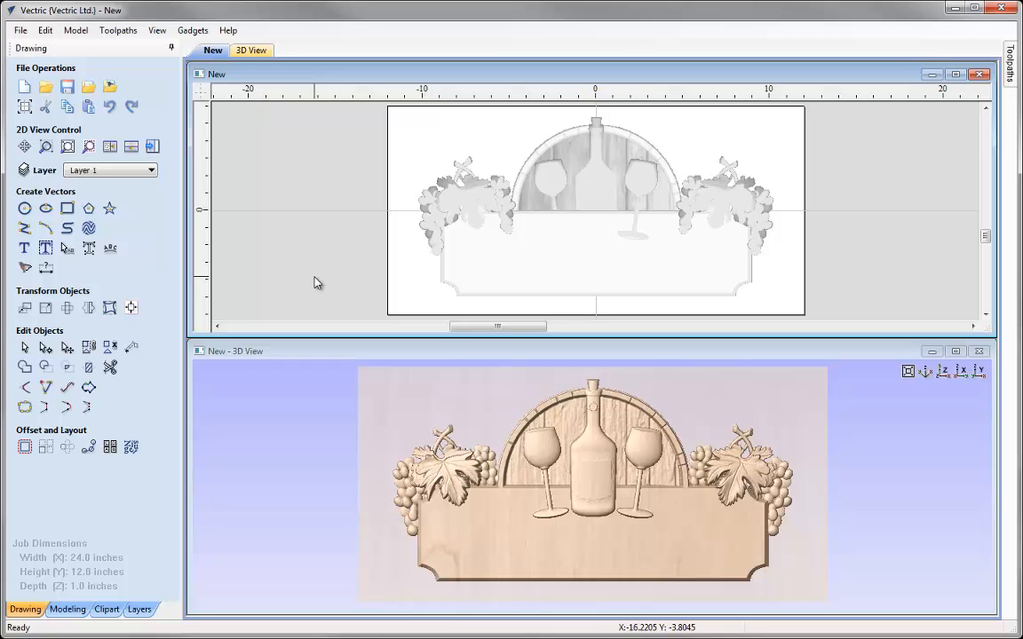
Create bold centered Lucida Bright text reading VINTAGES, 1.5 inches high
click(23, 249)
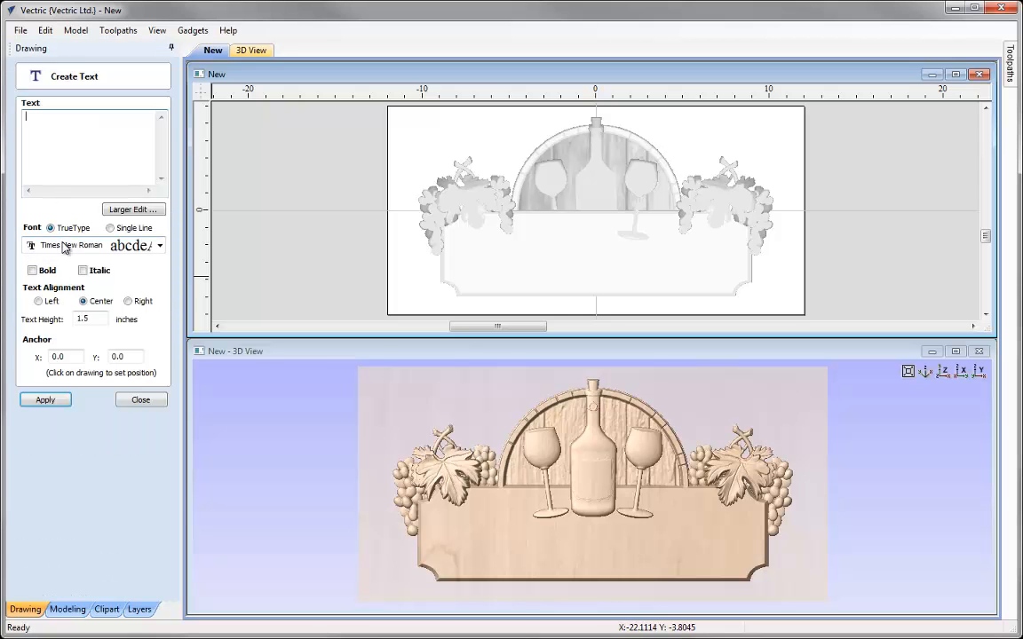
click(63, 247)
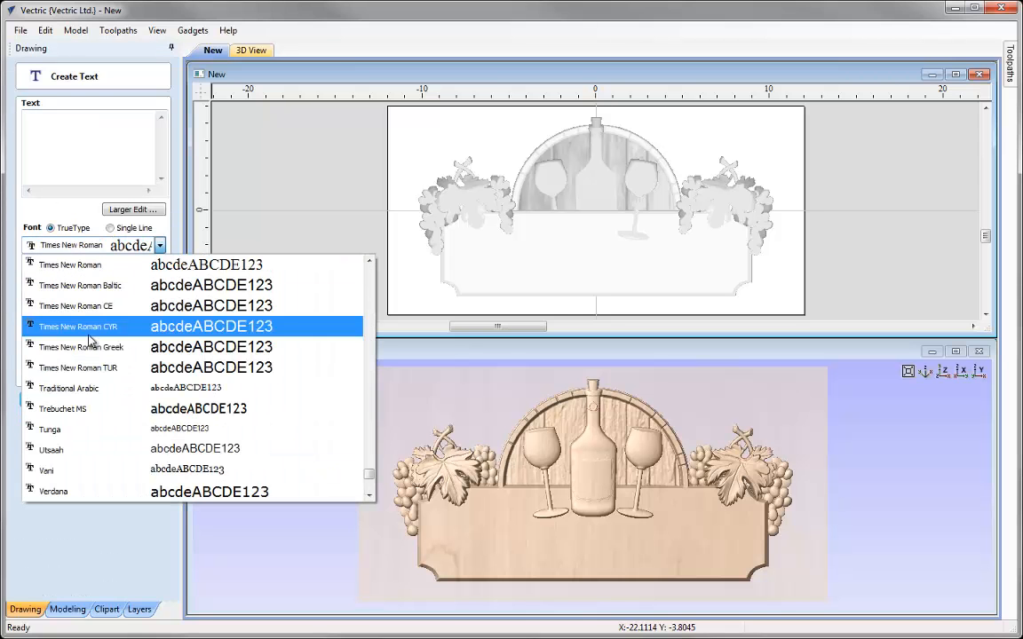
key(l)
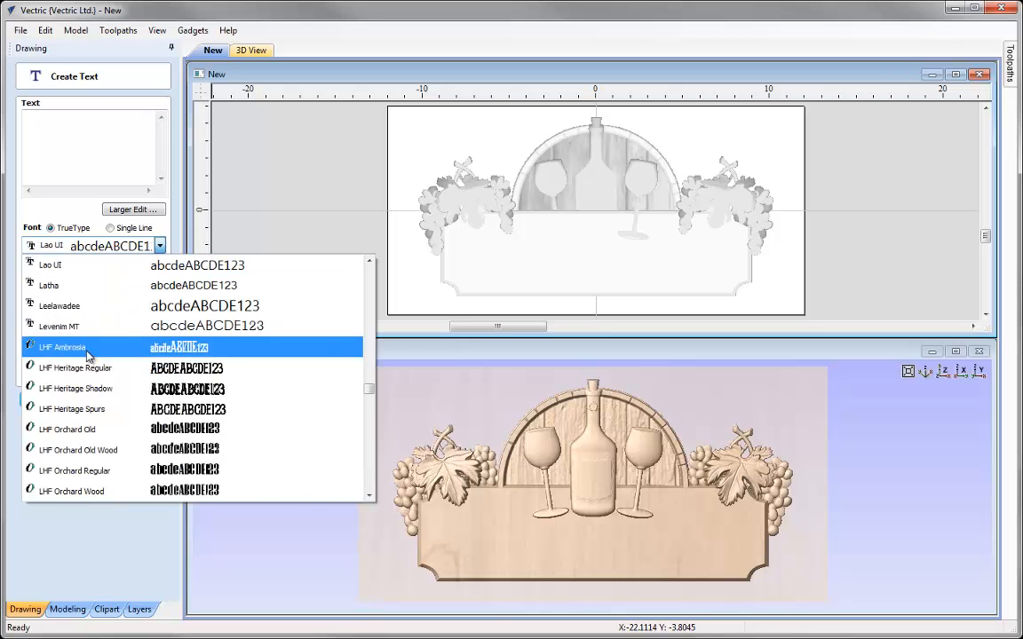
scroll(89, 347, down, 4)
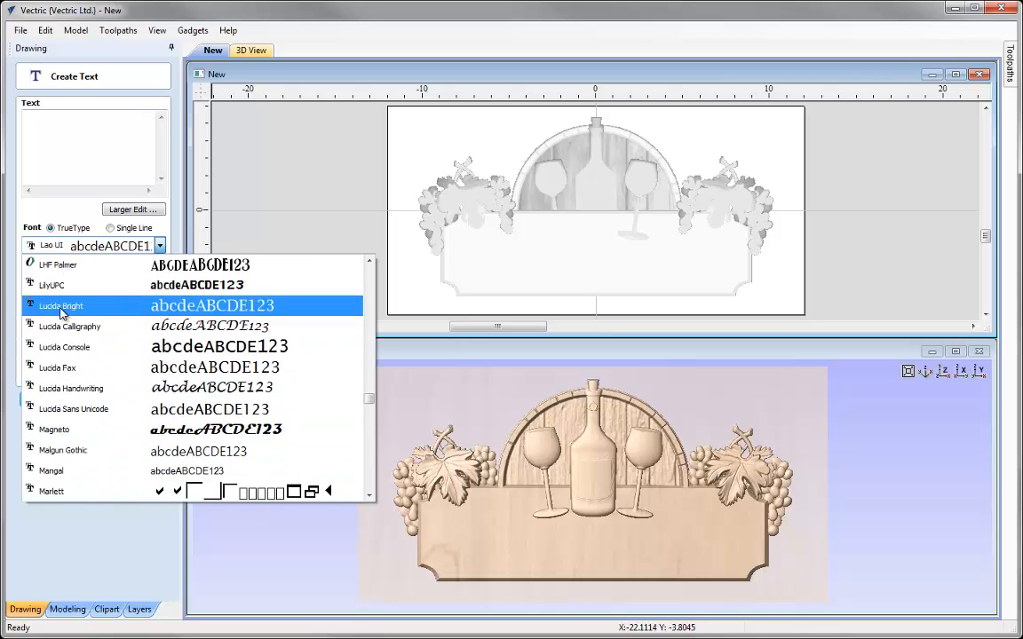
click(62, 307)
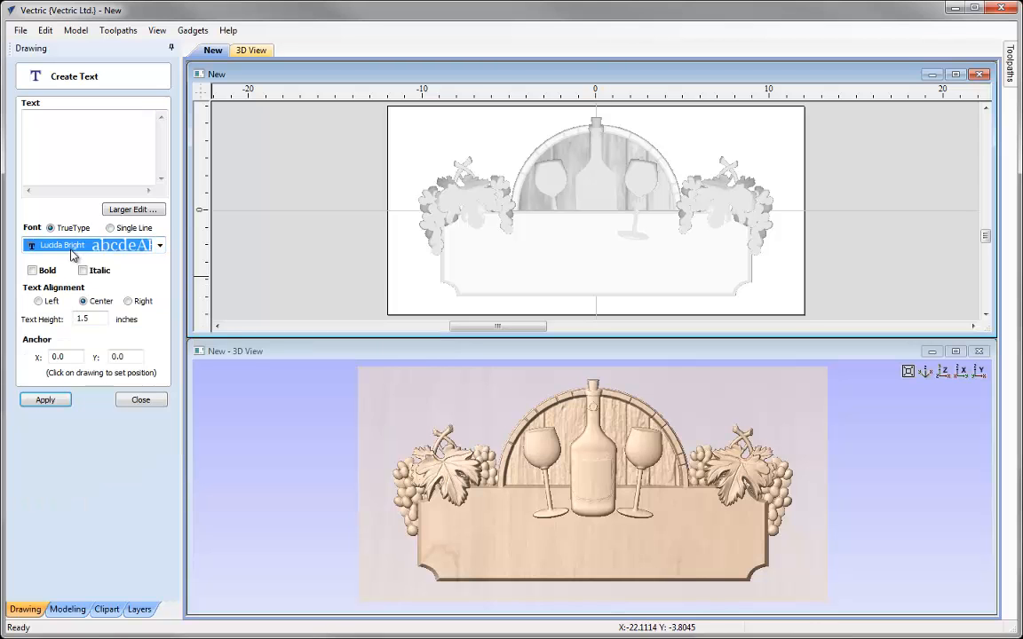
click(69, 138)
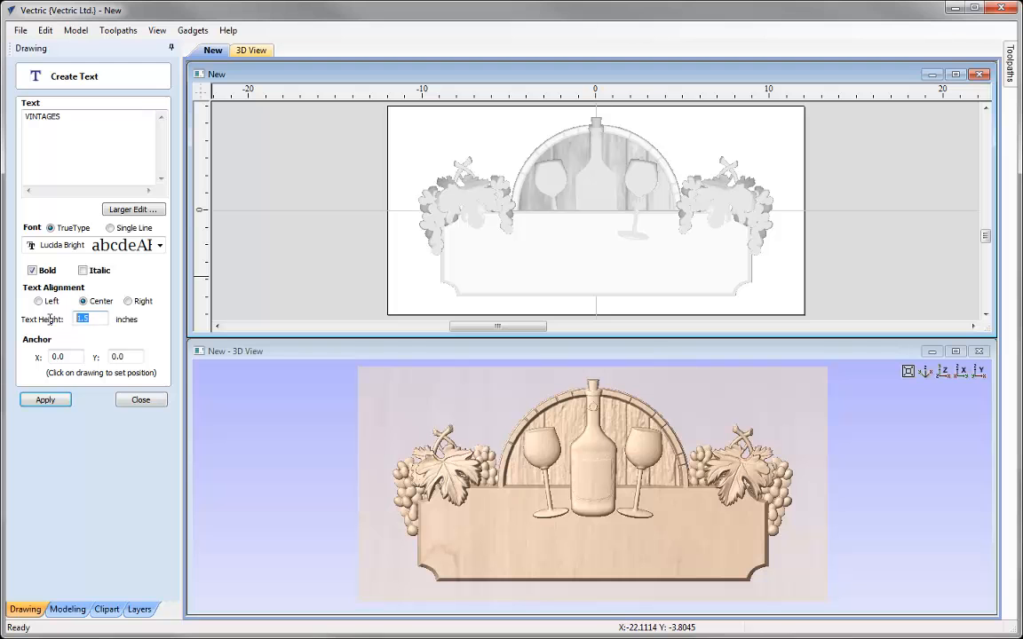
click(47, 401)
click(142, 400)
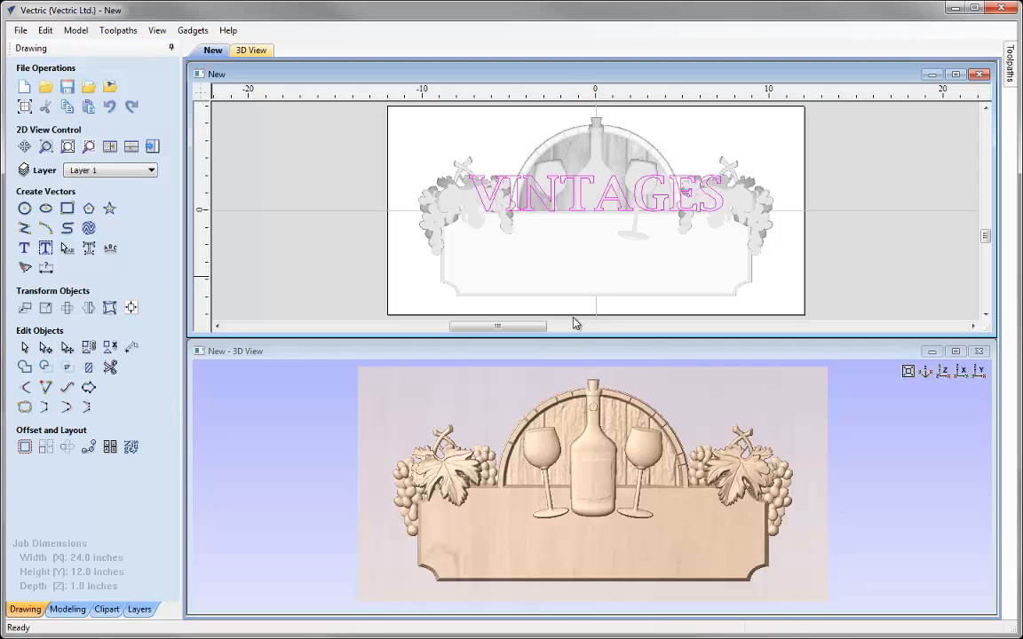
Move the VINTAGES text down onto the engraving plaque
click(584, 201)
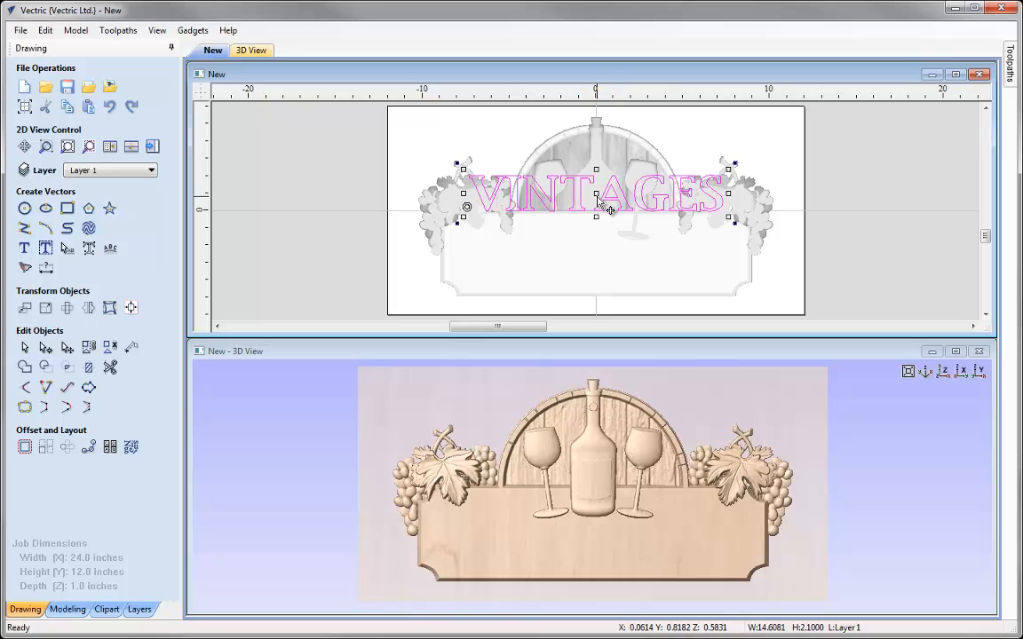
ctrl+drag(601, 191, 607, 275)
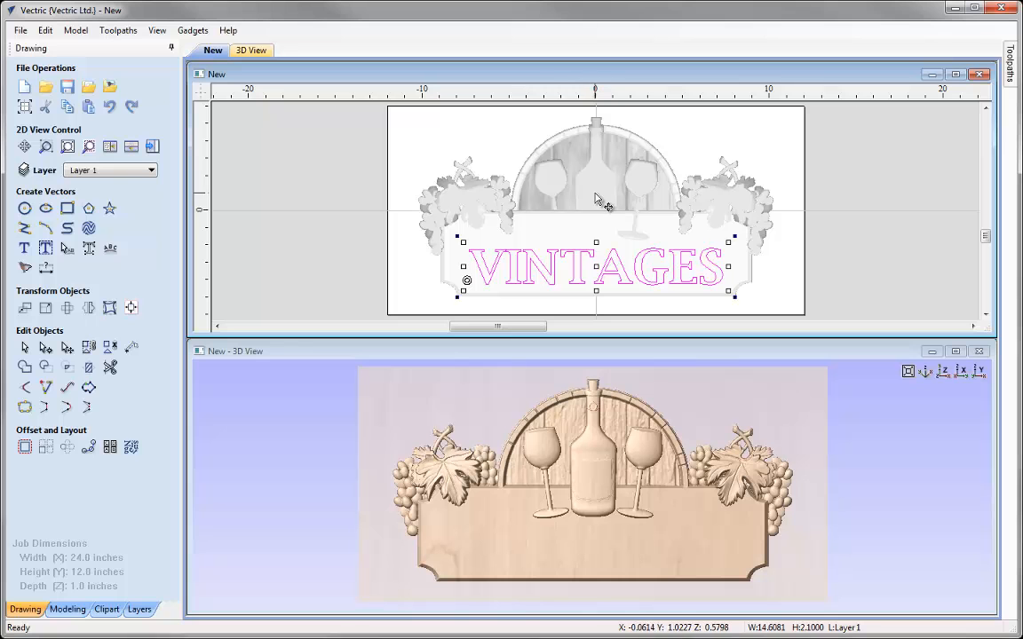
Bring the wine bottle and the left wine glass to the front of the drawing order
click(598, 191)
right_click(597, 189)
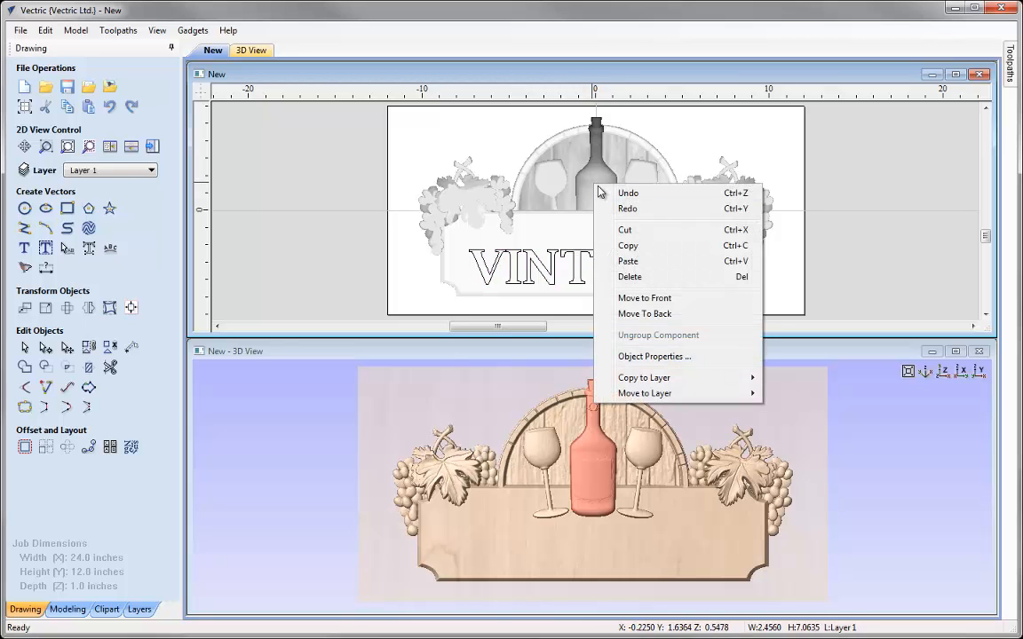
click(632, 301)
click(547, 185)
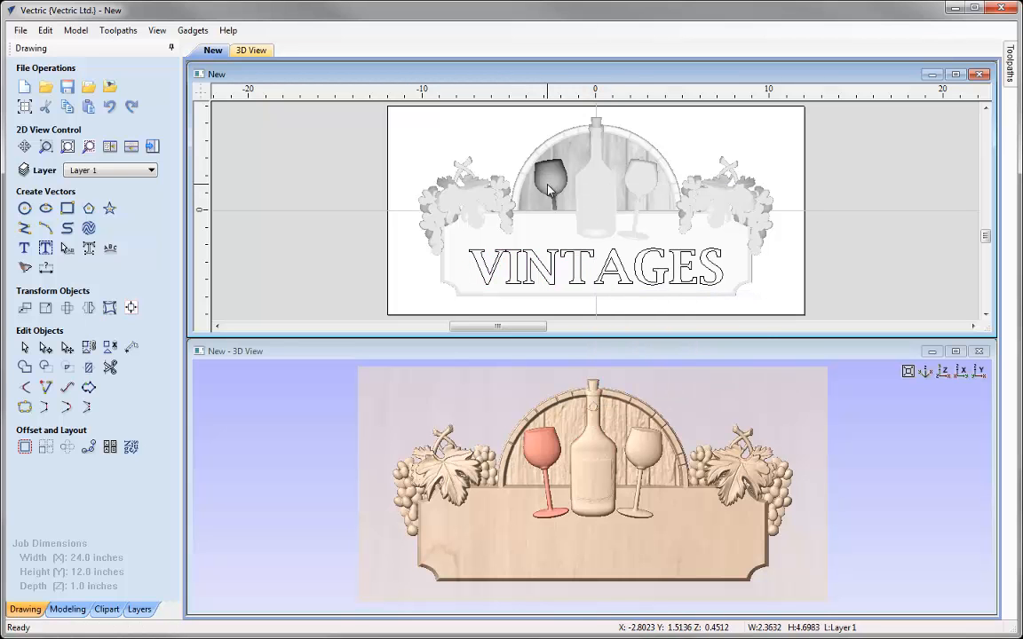
right_click(548, 188)
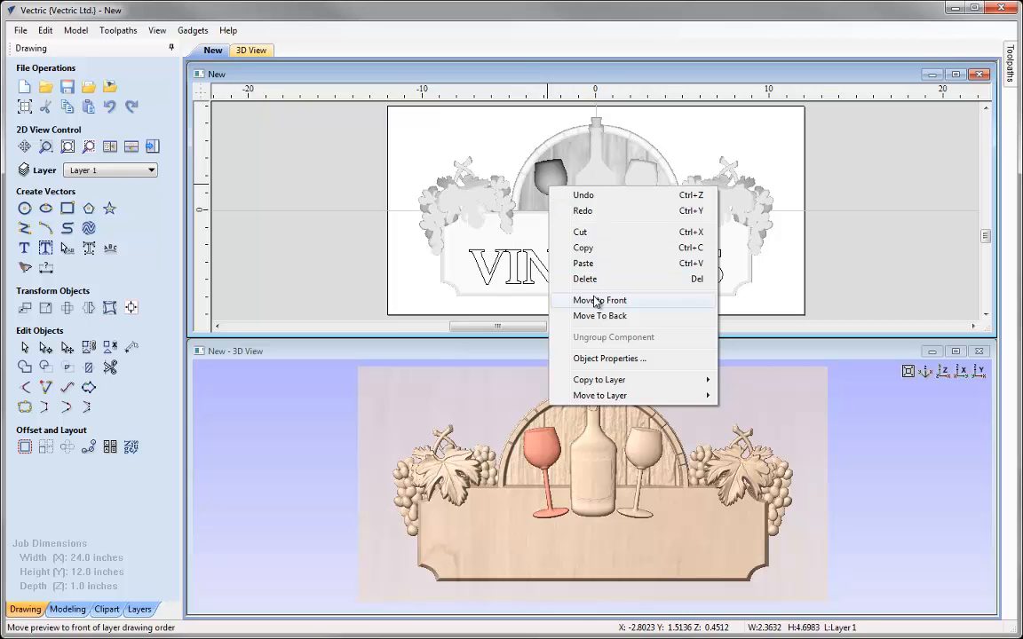
click(595, 301)
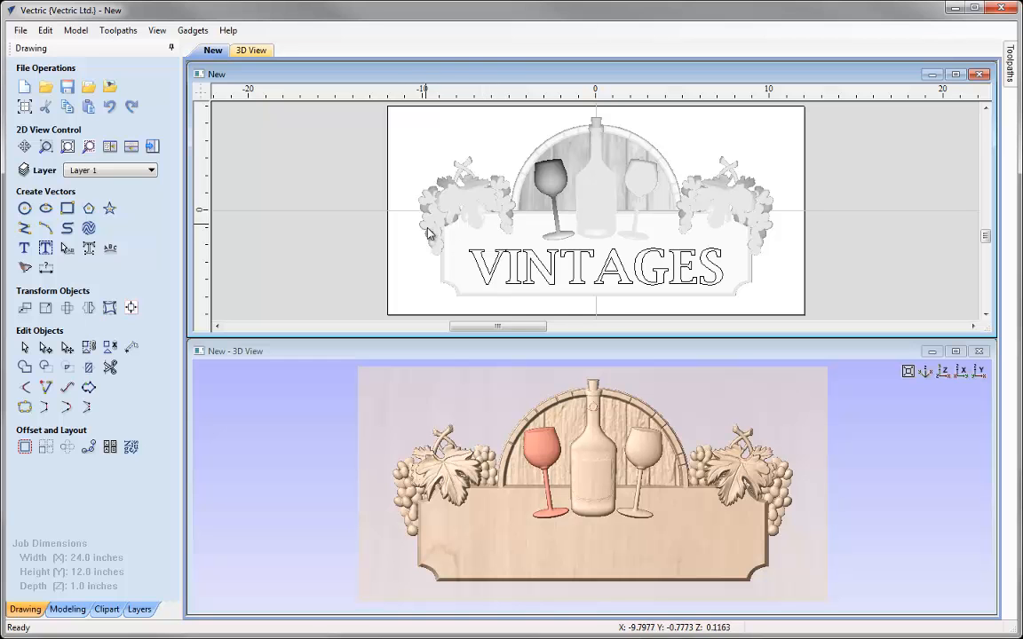
Send both inner grape clusters to the back of the drawing order
click(502, 226)
right_click(505, 222)
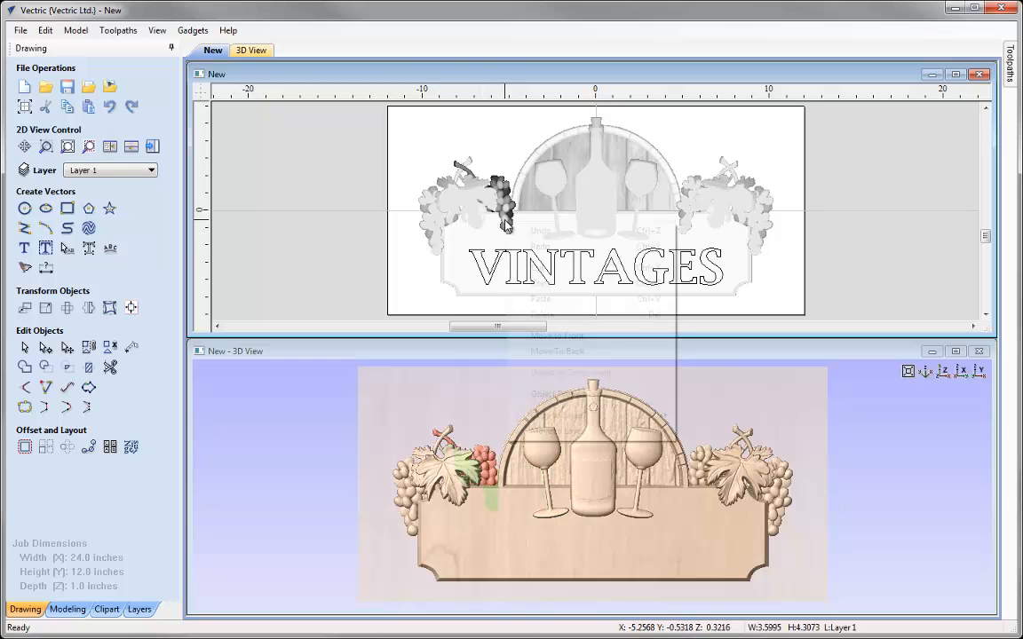
click(575, 352)
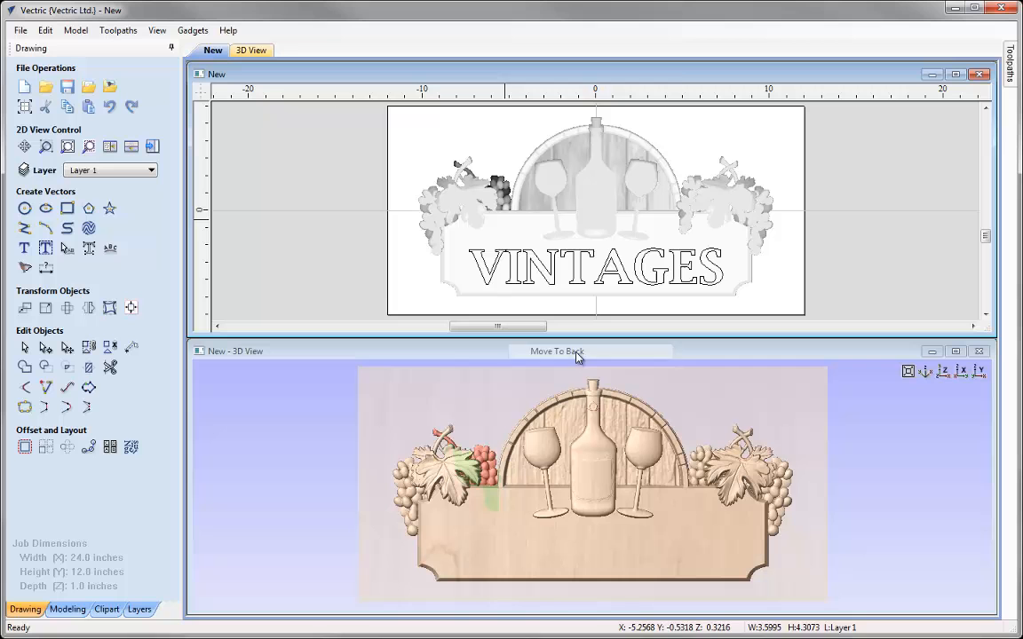
click(683, 210)
right_click(683, 211)
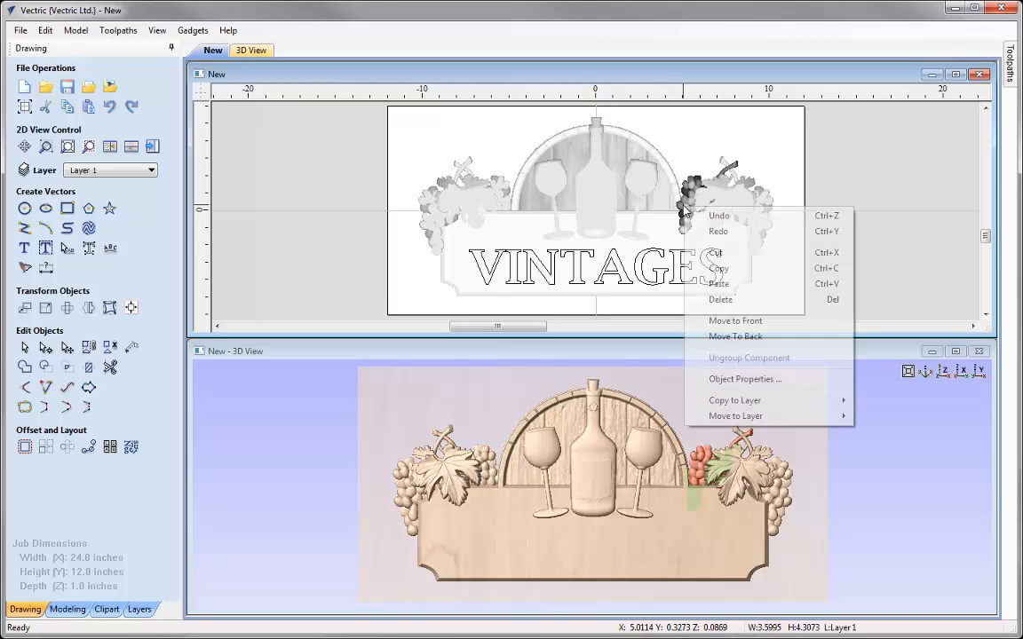
click(730, 341)
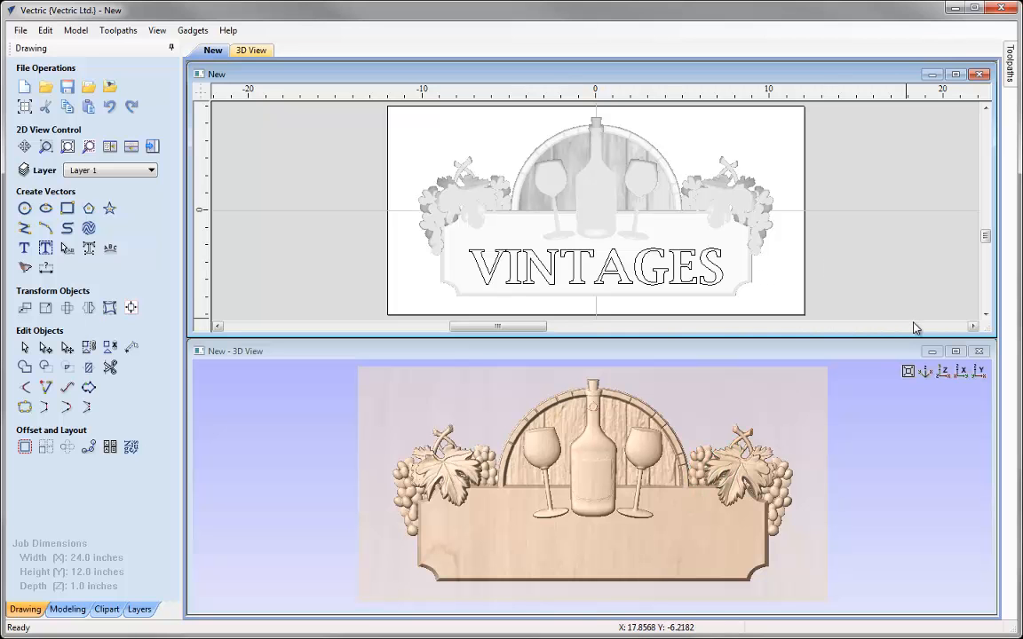
Maximize the 2D view and adjust the VINTAGES letter spacing with Edit Text Spacing and Curve
click(955, 75)
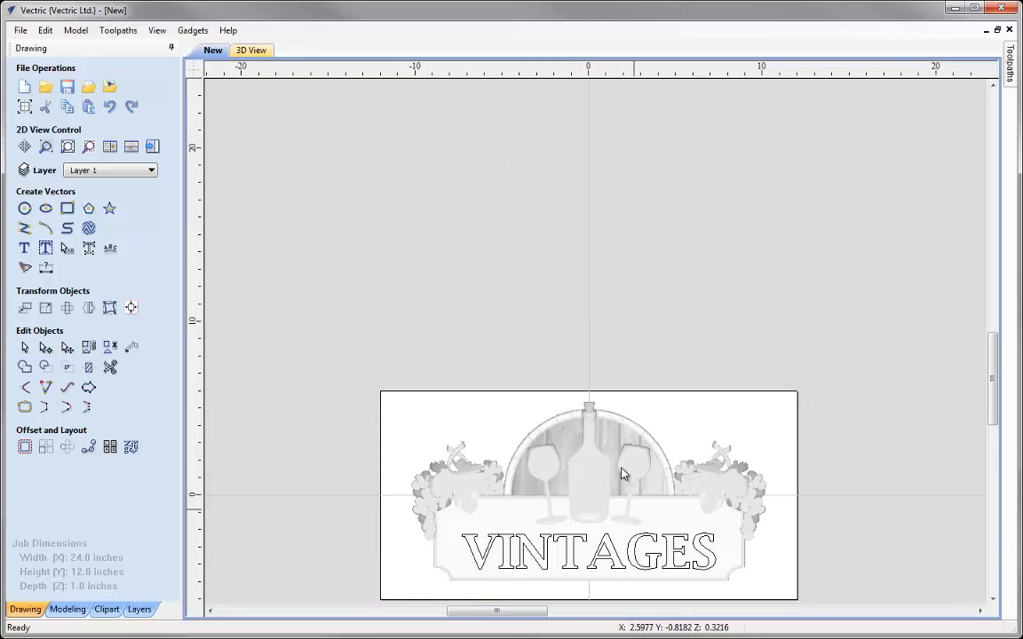
key(F6)
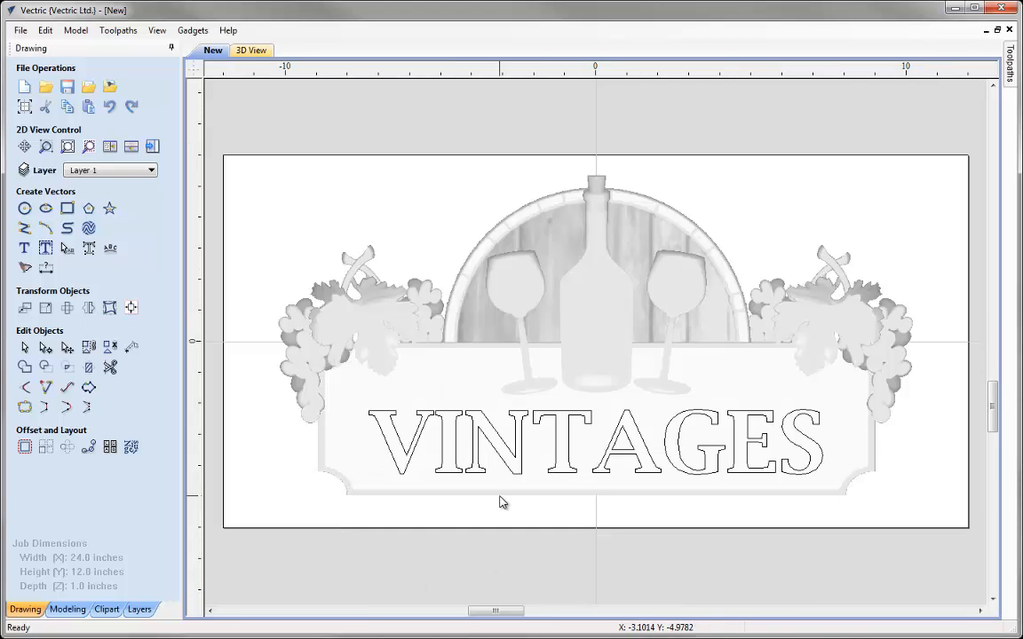
click(494, 447)
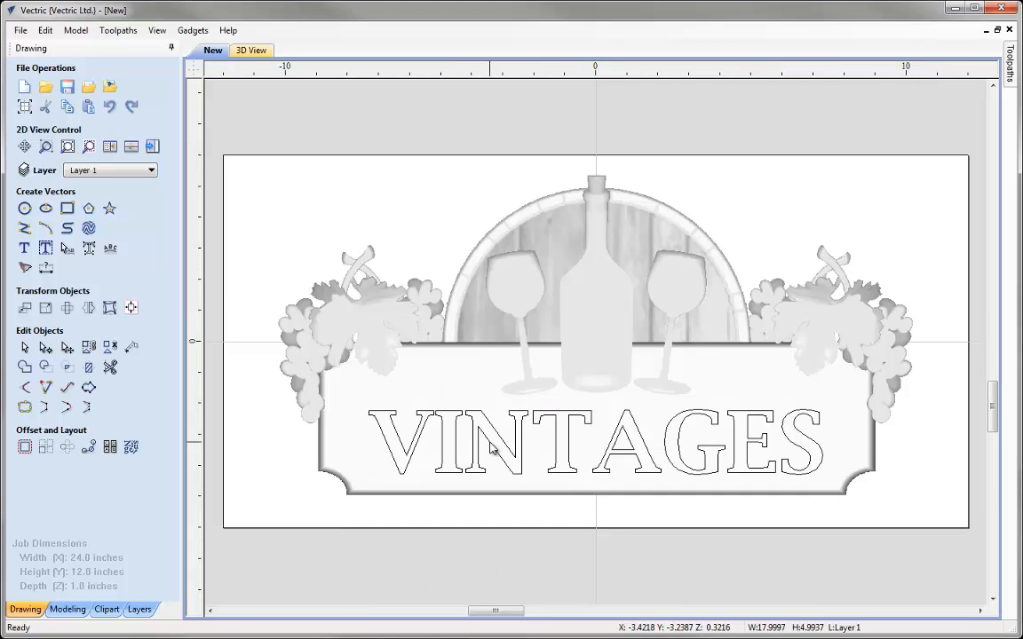
click(491, 447)
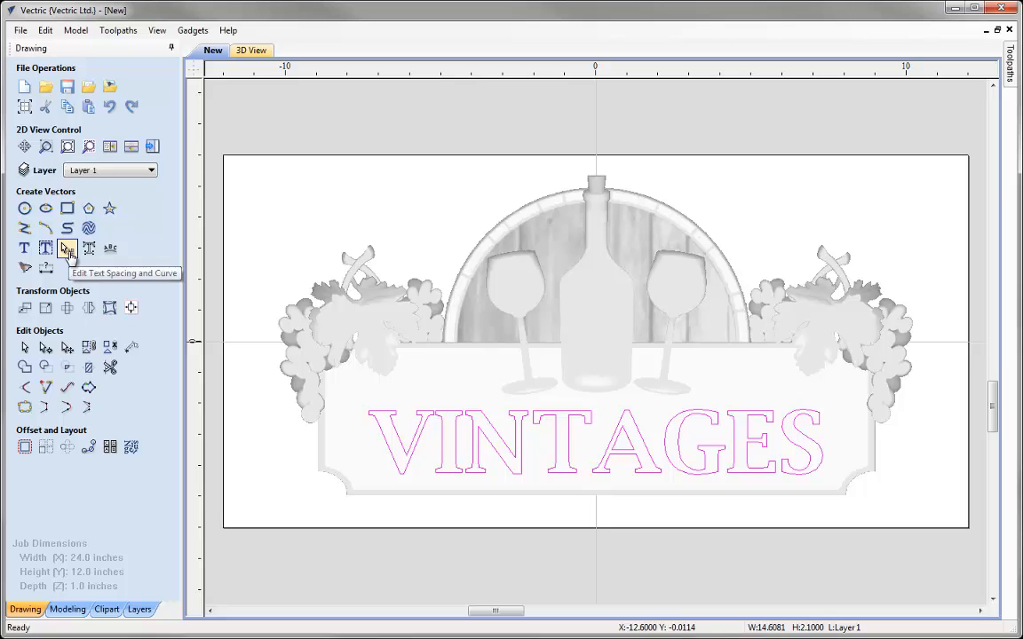
click(69, 251)
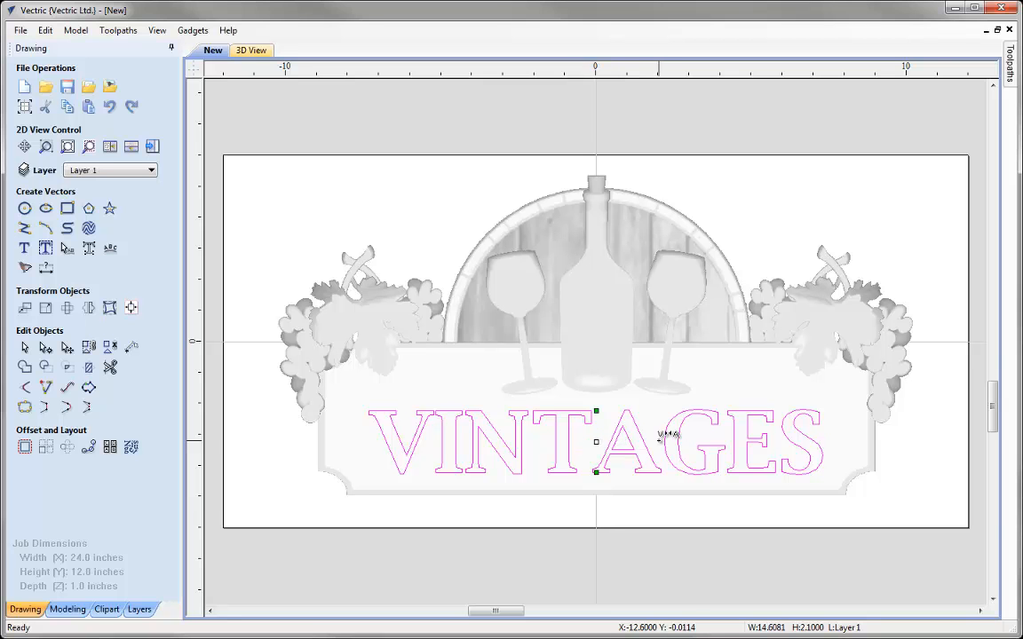
drag(662, 436, 635, 476)
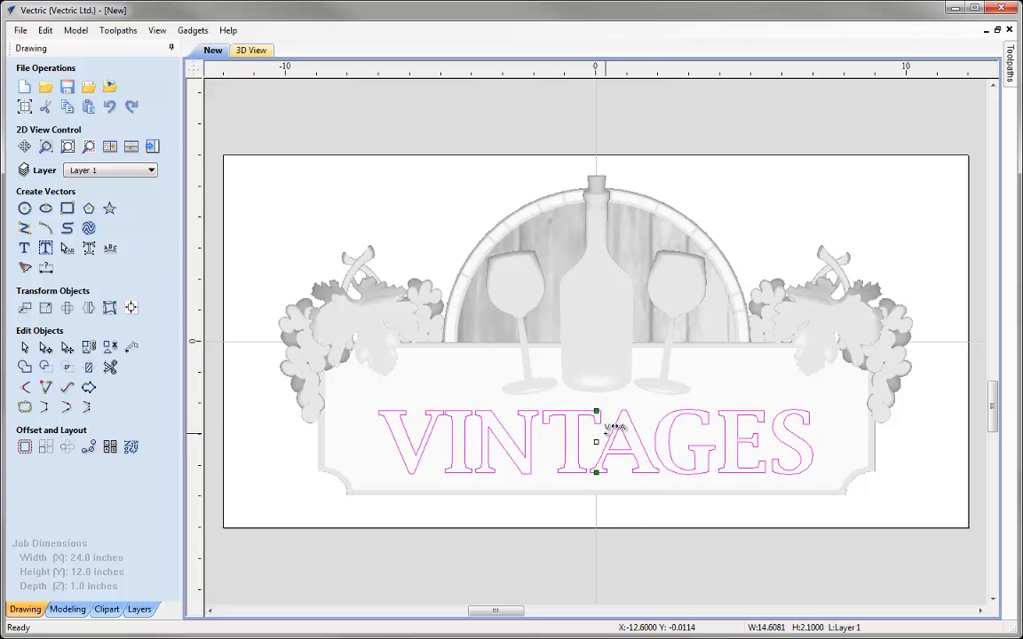
drag(613, 428, 601, 417)
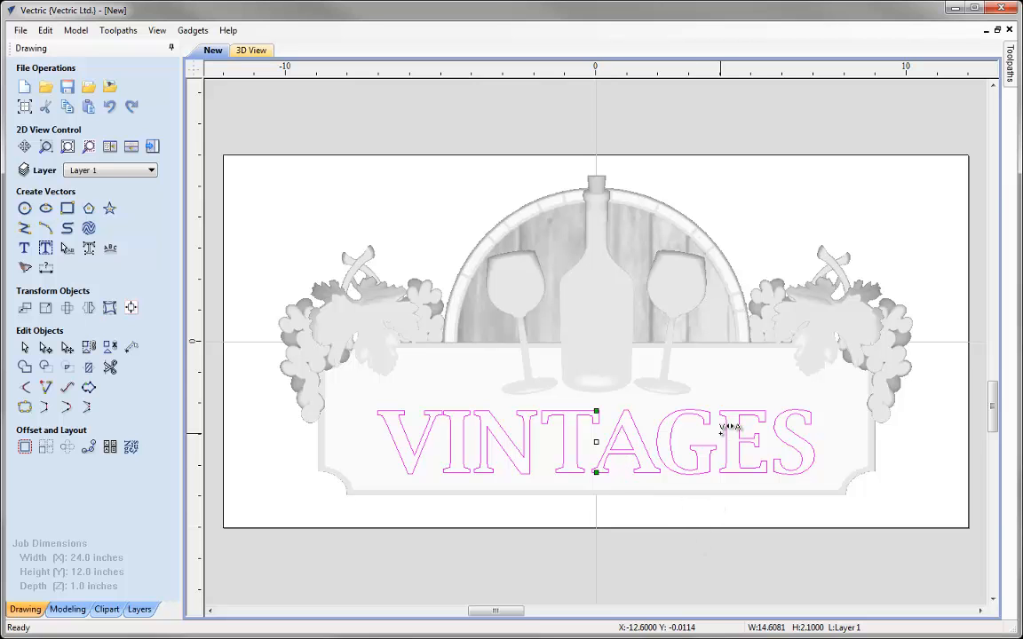
shift+click(769, 432)
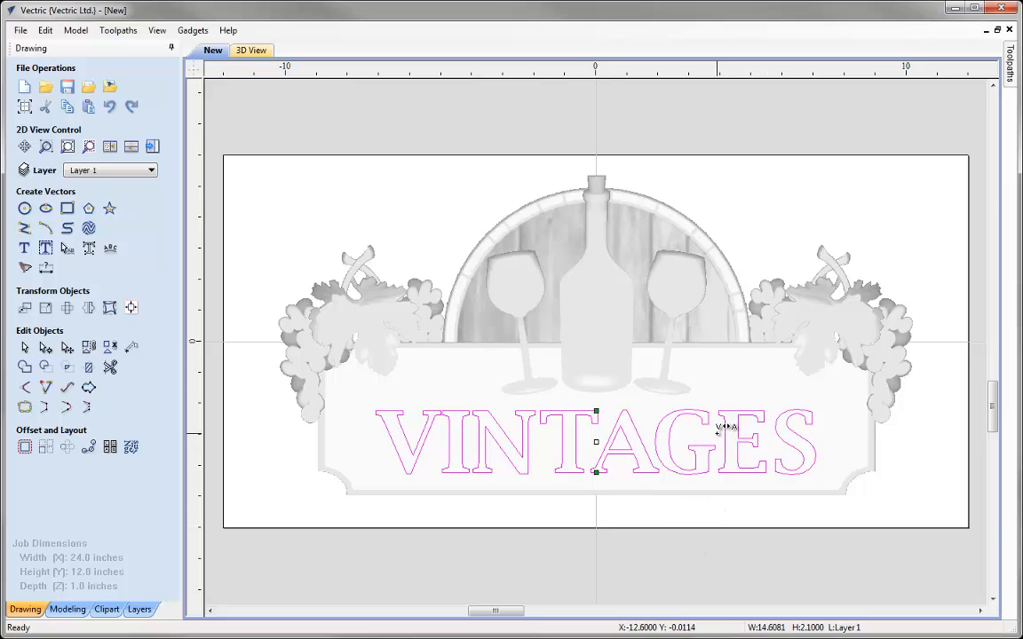
shift+click(539, 457)
shift+click(464, 451)
shift+click(466, 454)
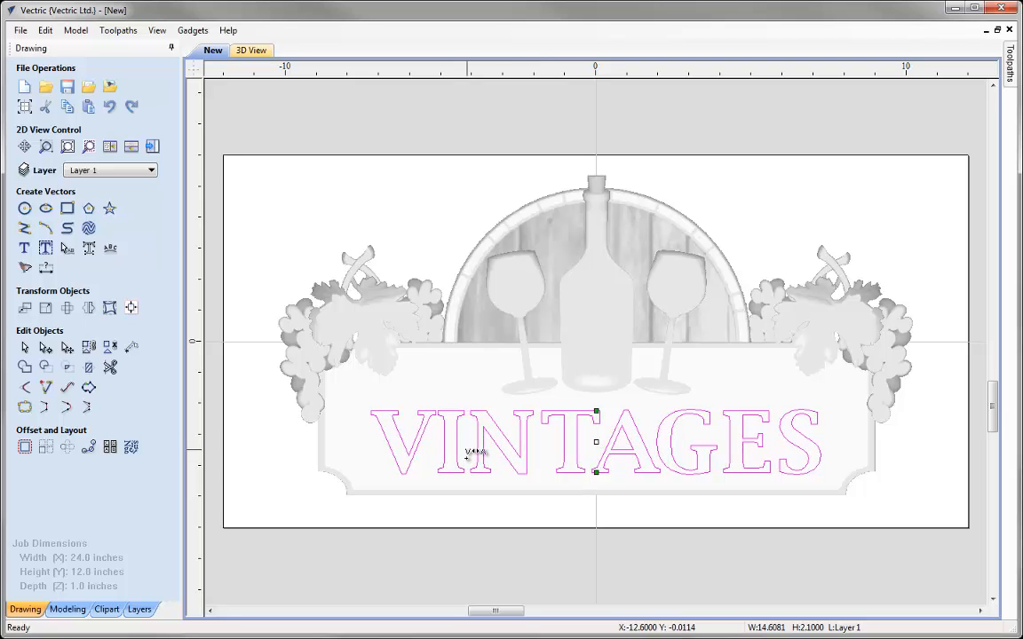
shift+click(427, 442)
shift+click(439, 438)
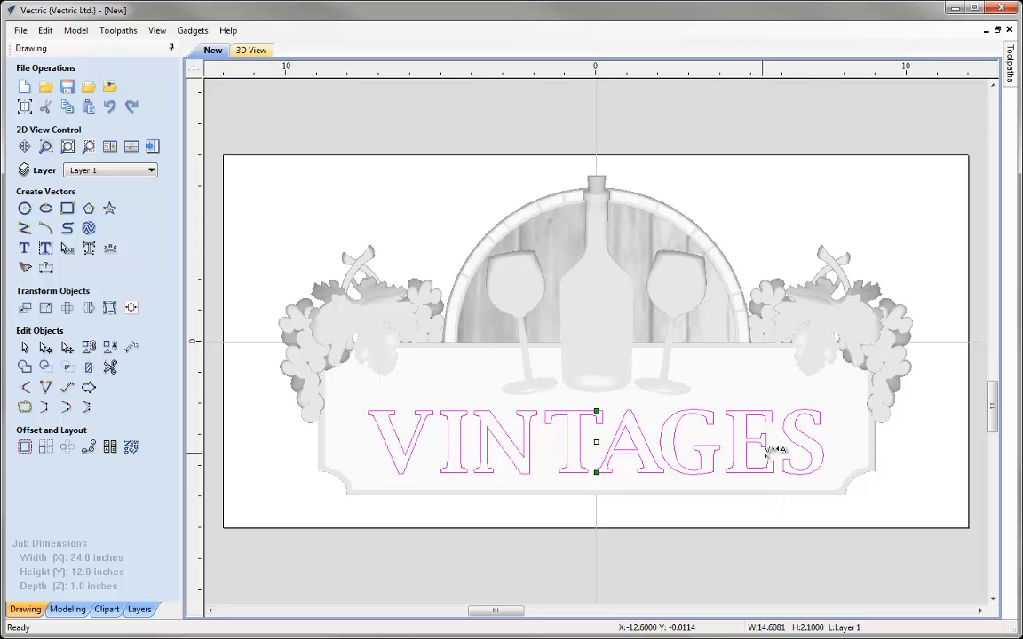
Convert the VINTAGES text into curves
click(25, 347)
click(441, 427)
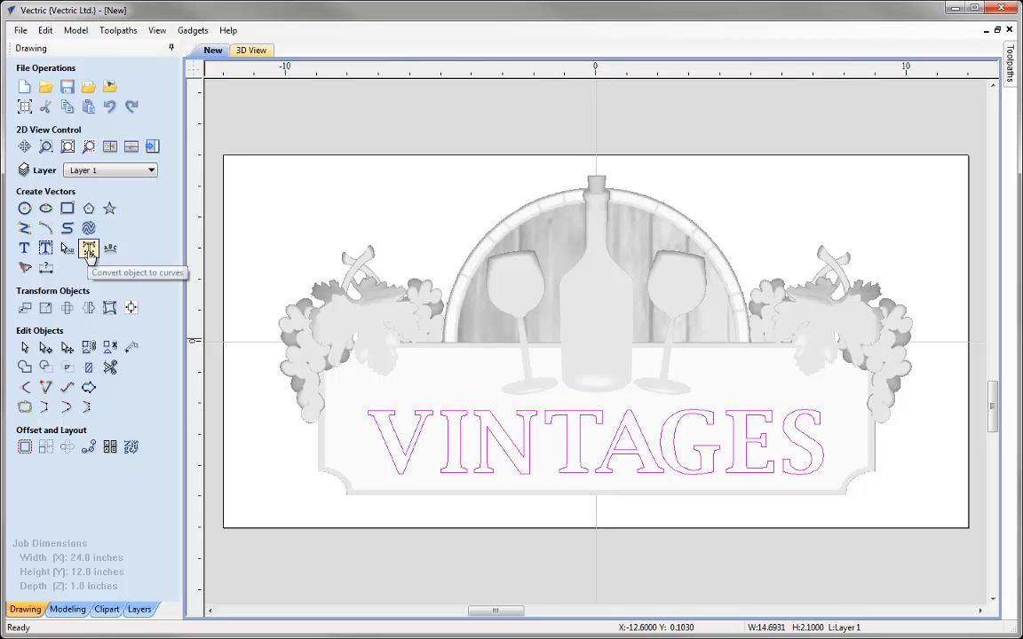
click(89, 252)
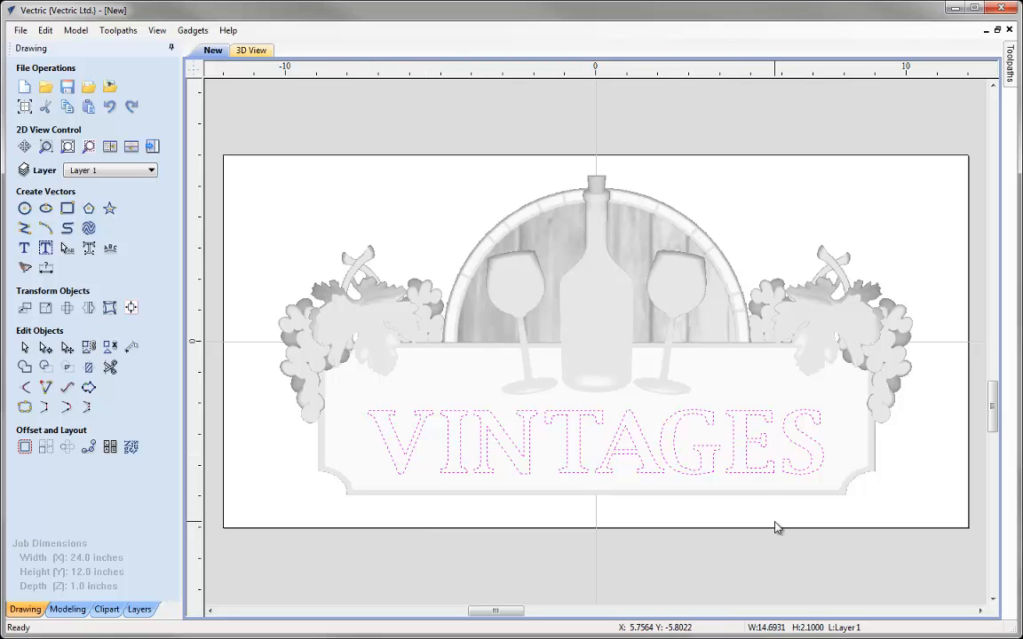
Select the letter V alone and move it up and left, nudging it sideways into place
click(277, 517)
click(409, 451)
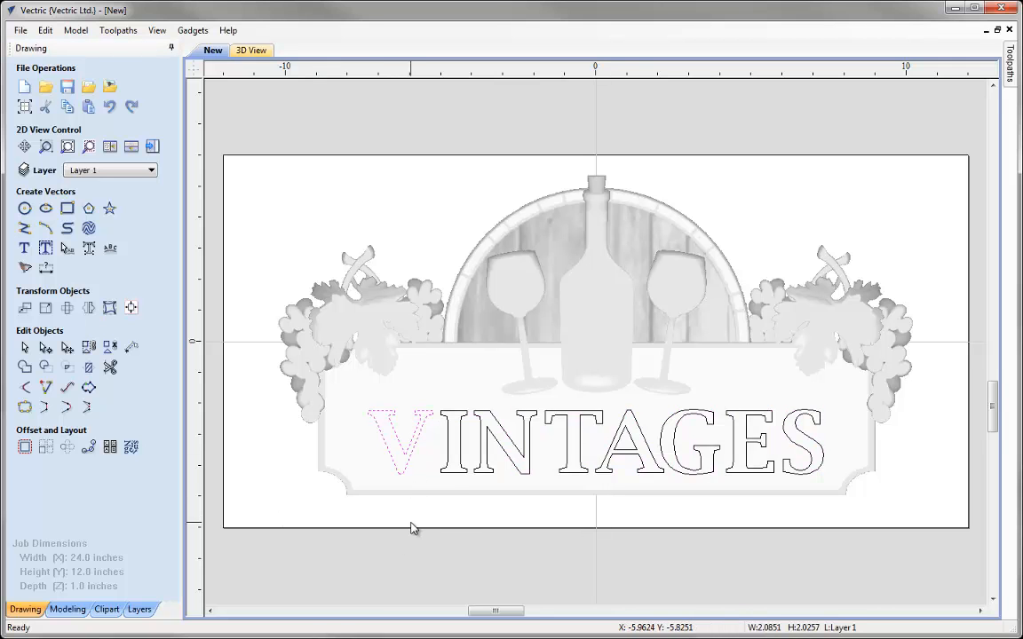
click(395, 433)
drag(358, 401, 338, 381)
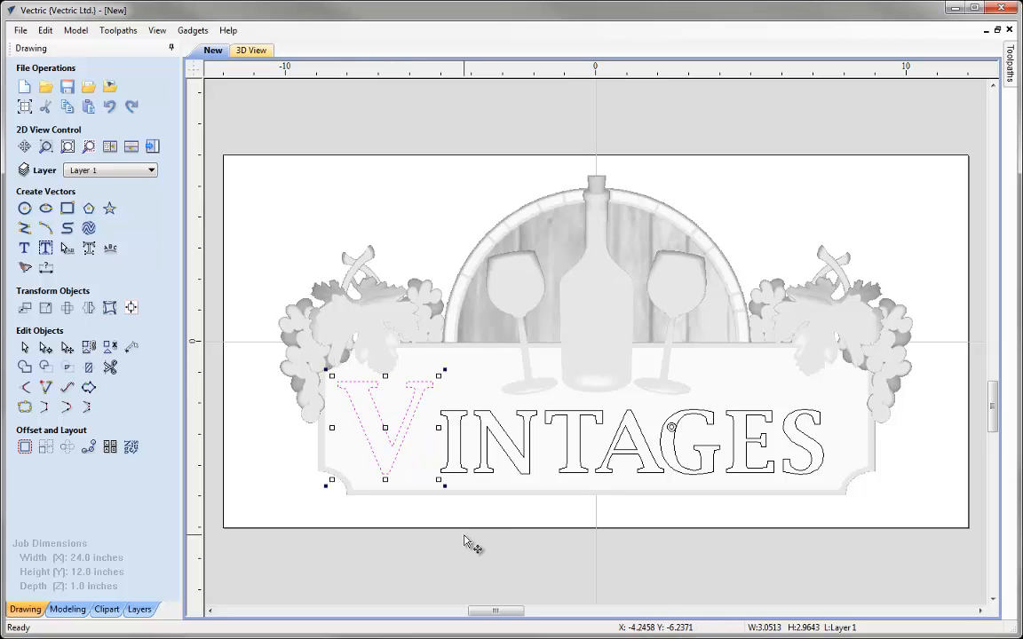
key(Right)
key(Right)
key(Right)
key(Right)
key(Right)
key(Right)
key(Right)
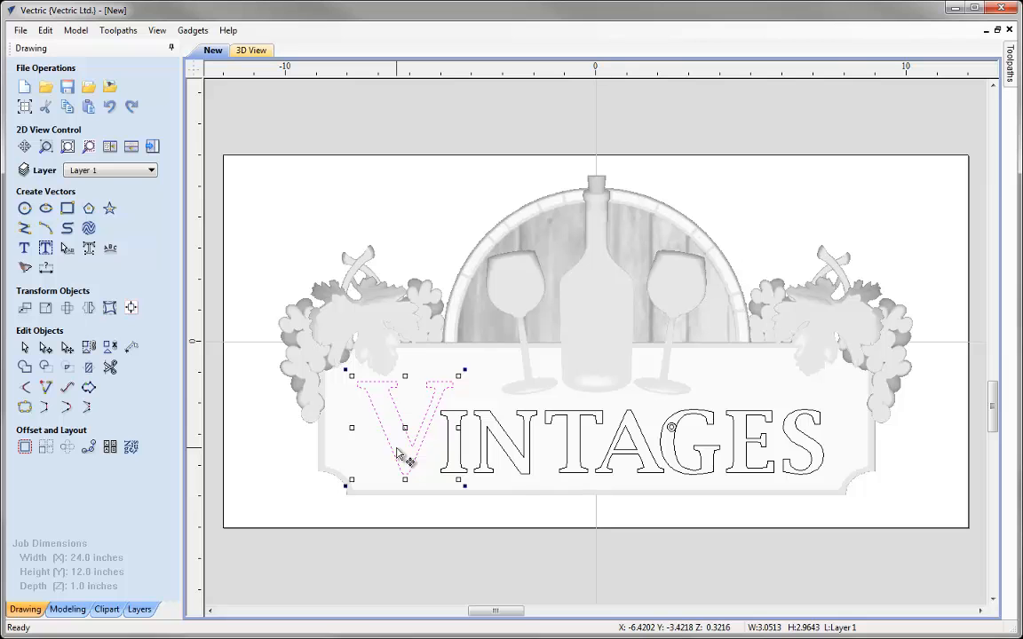
key(Left)
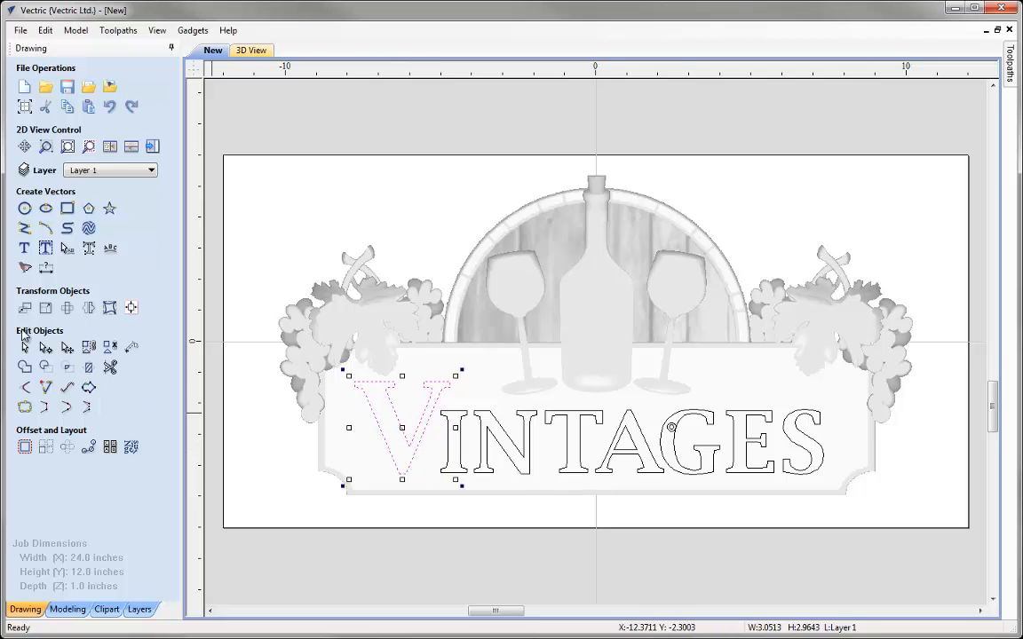
Enlarge the letter V with Set Size, anchored at its bottom-right corner
click(46, 307)
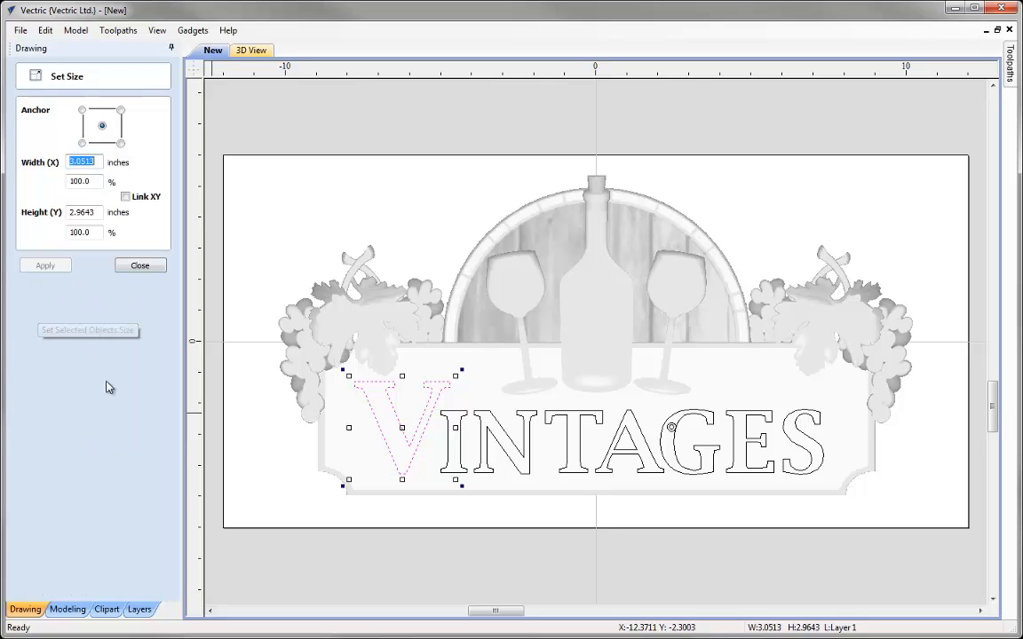
click(121, 143)
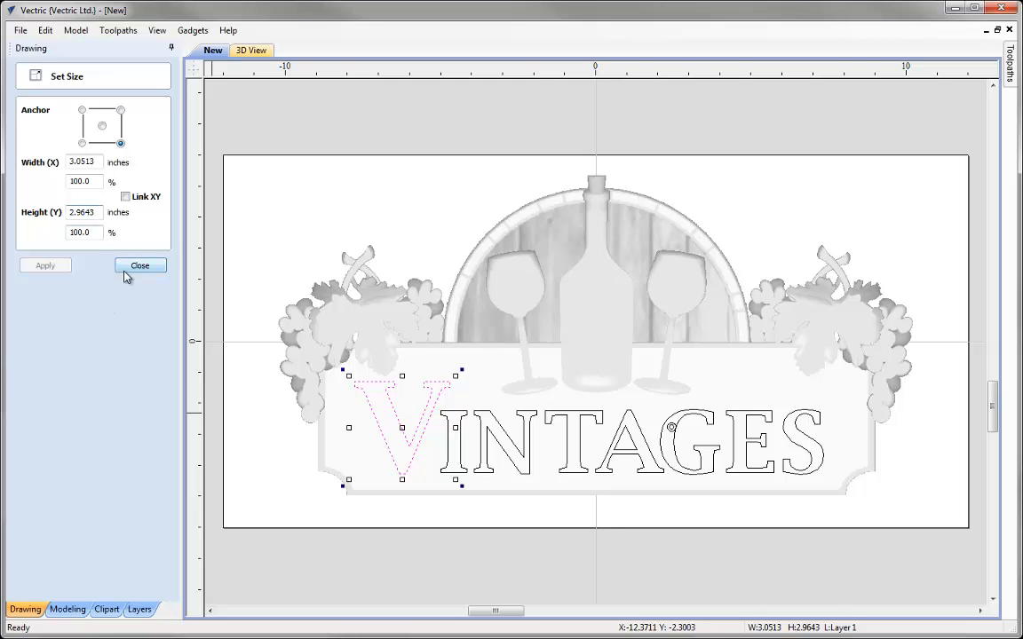
Scale the letter S proportionally to 3 inches high, anchored at its bottom-left corner
click(815, 463)
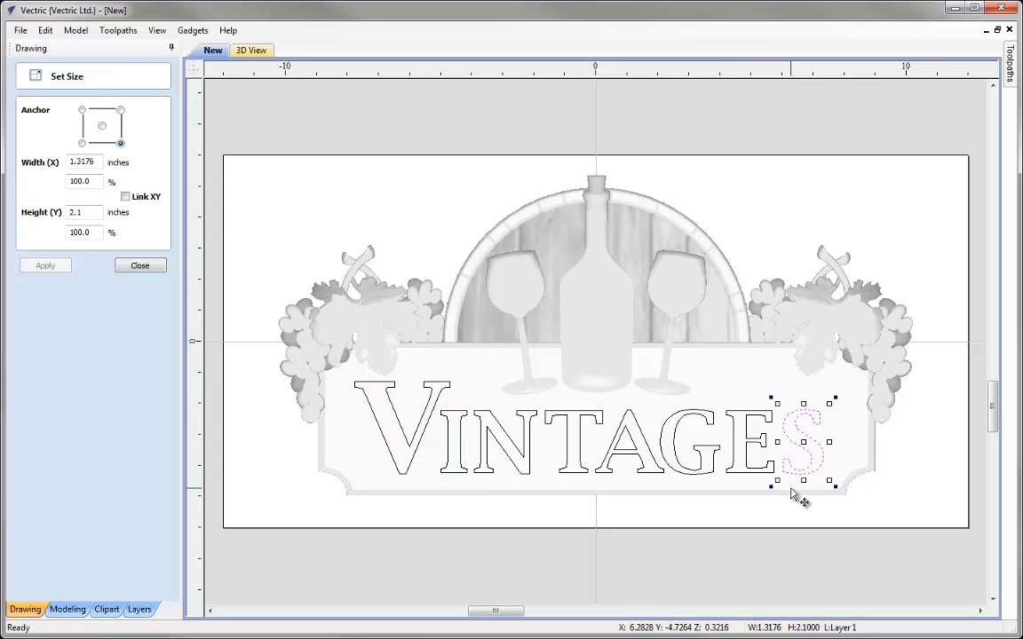
click(82, 143)
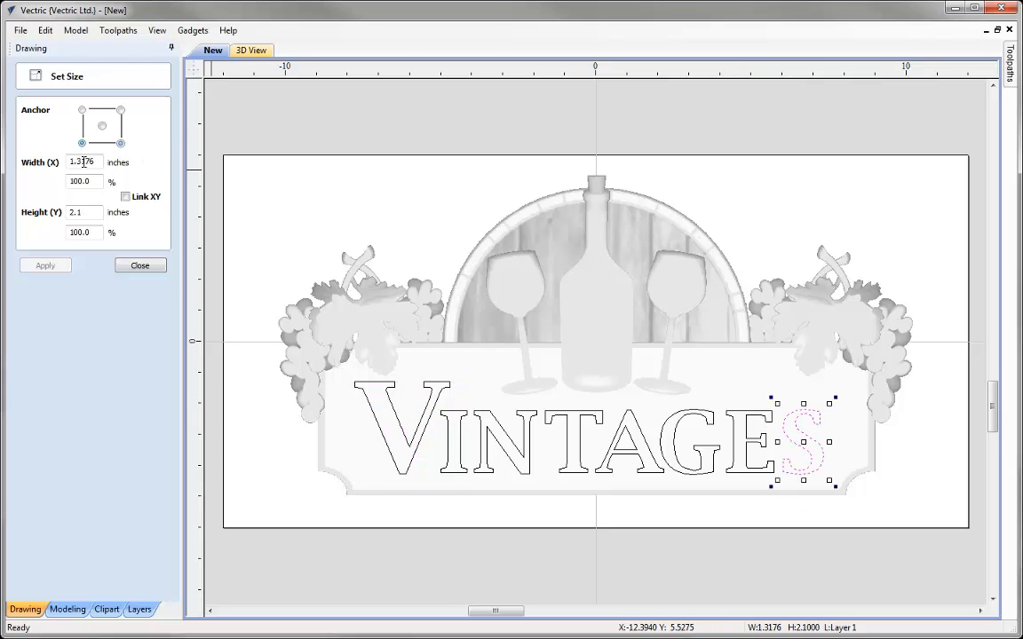
click(125, 197)
double_click(84, 212)
text(3)
click(57, 267)
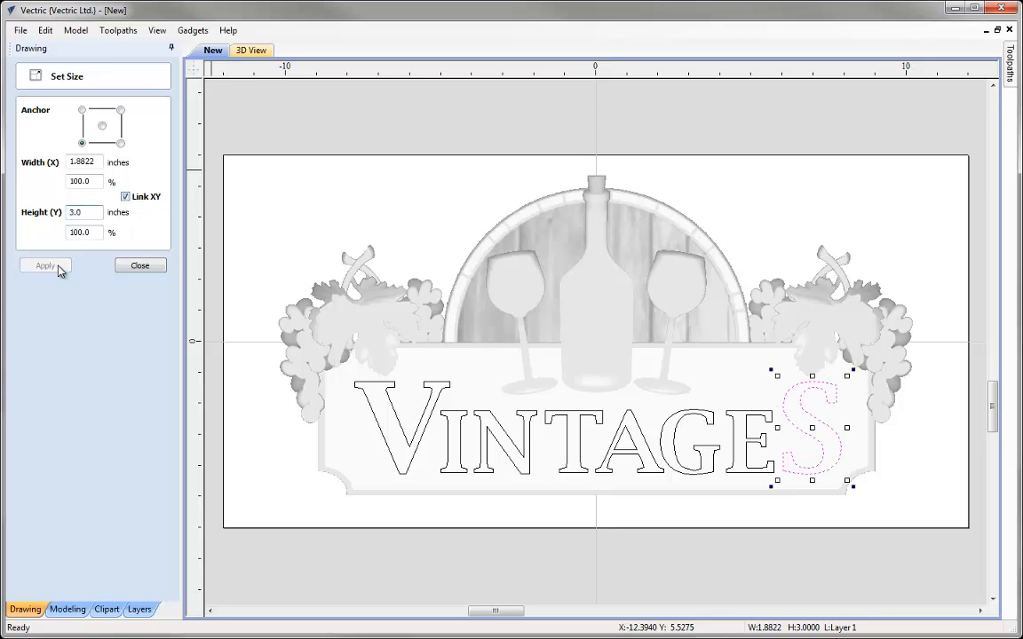
click(133, 267)
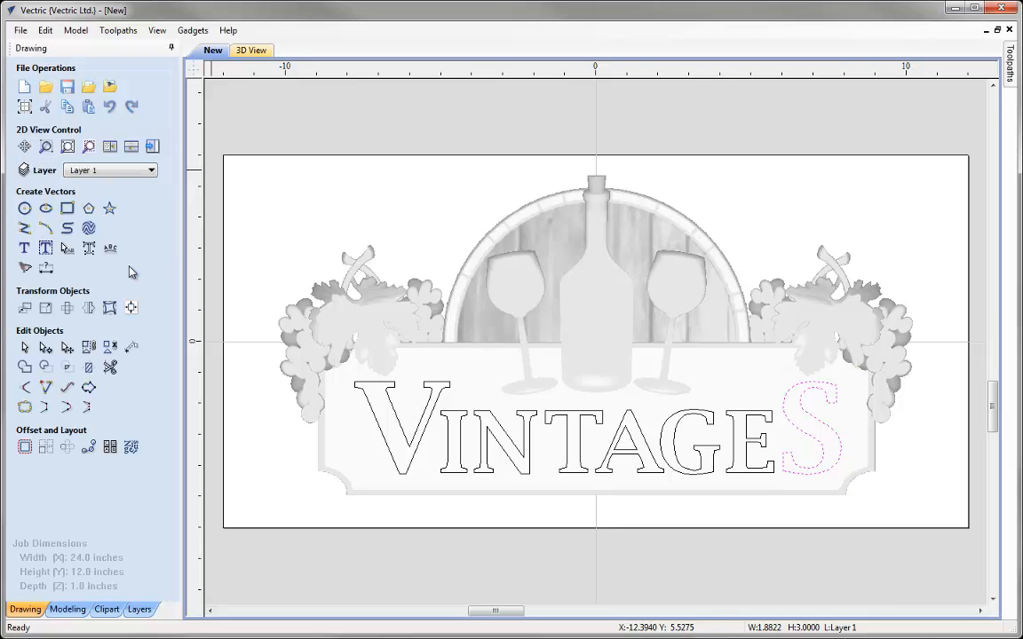
click(866, 461)
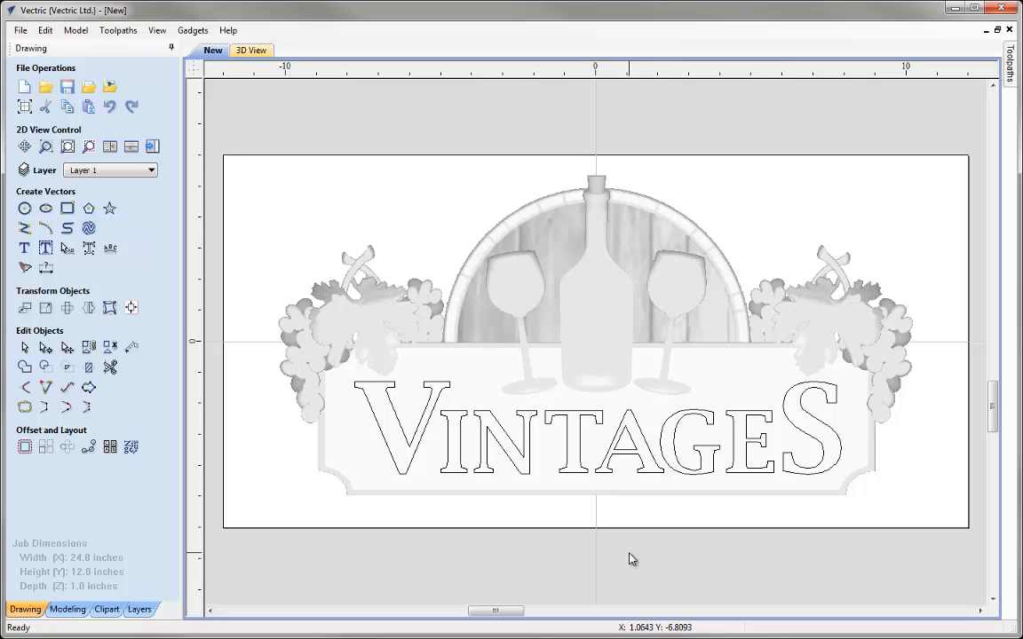
Tile the 2D and 3D view windows horizontally
click(156, 29)
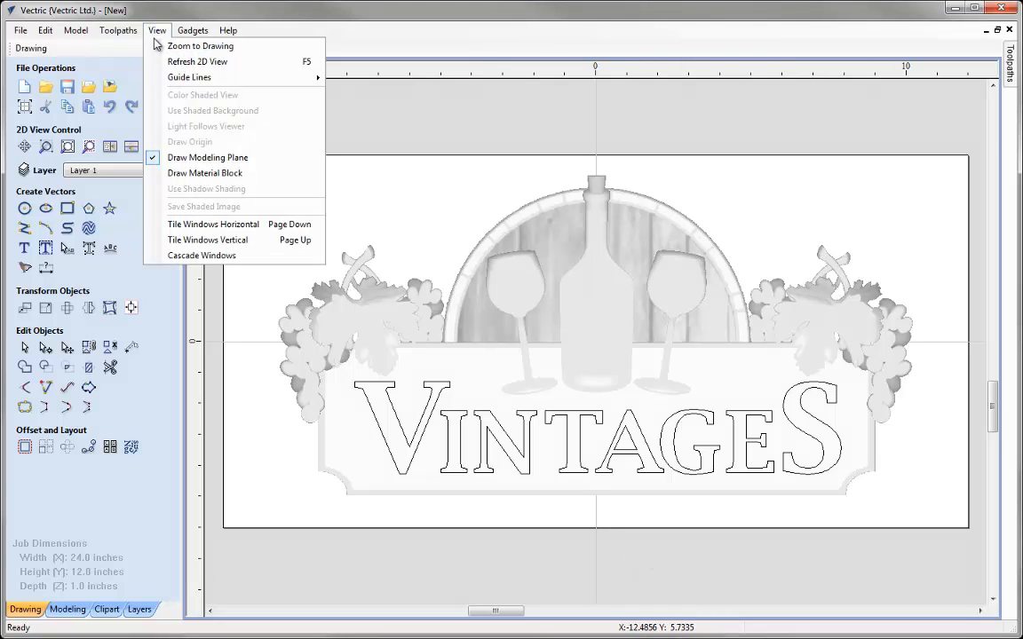
click(257, 222)
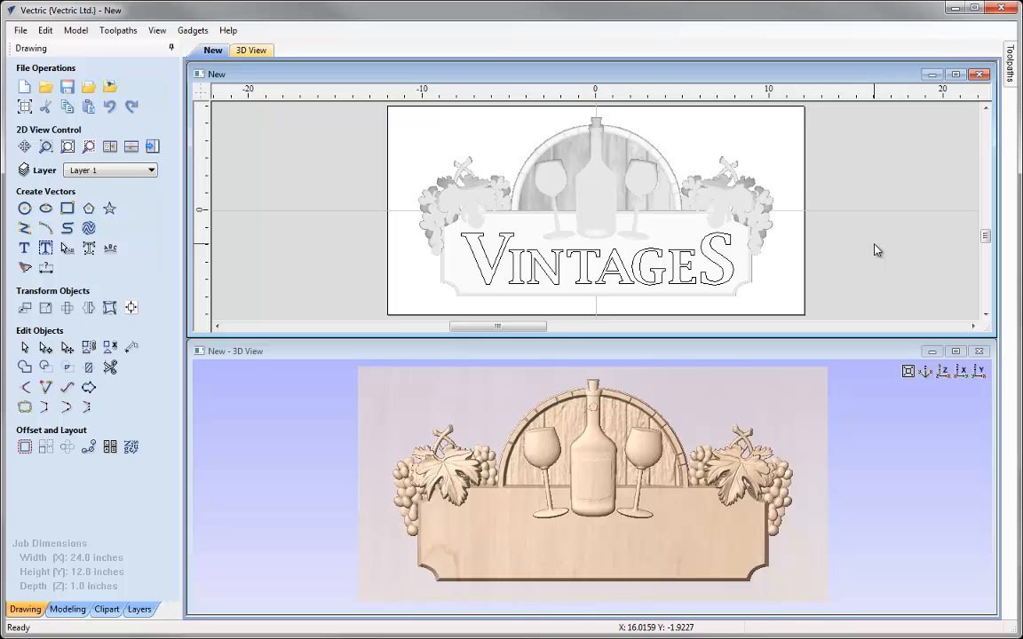
Save the project as CNCMiniProject_MODEL in the CNCMiniProject_3DAS folder
click(21, 32)
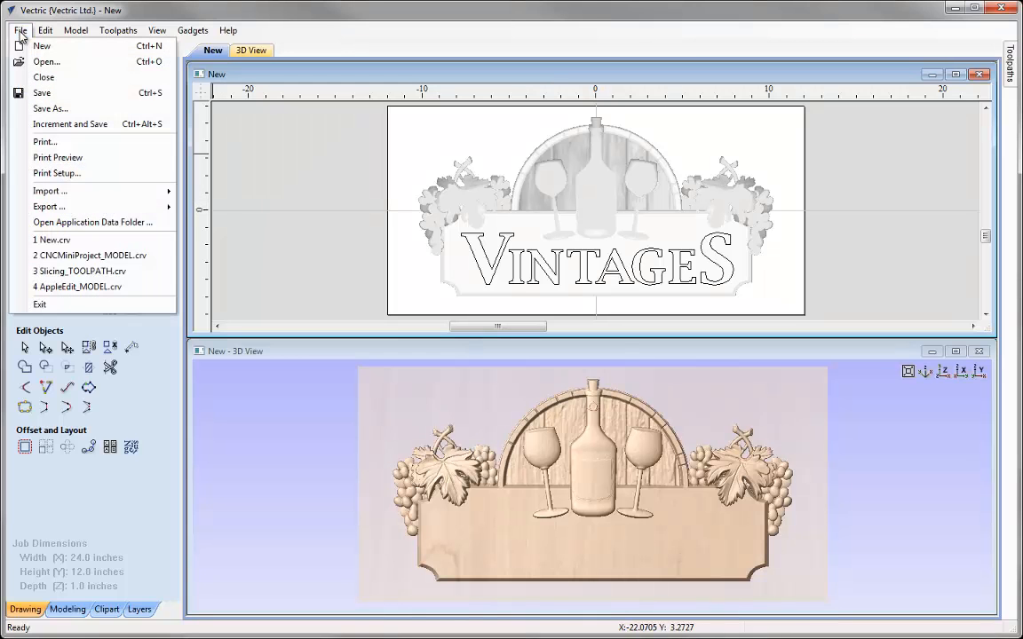
click(49, 109)
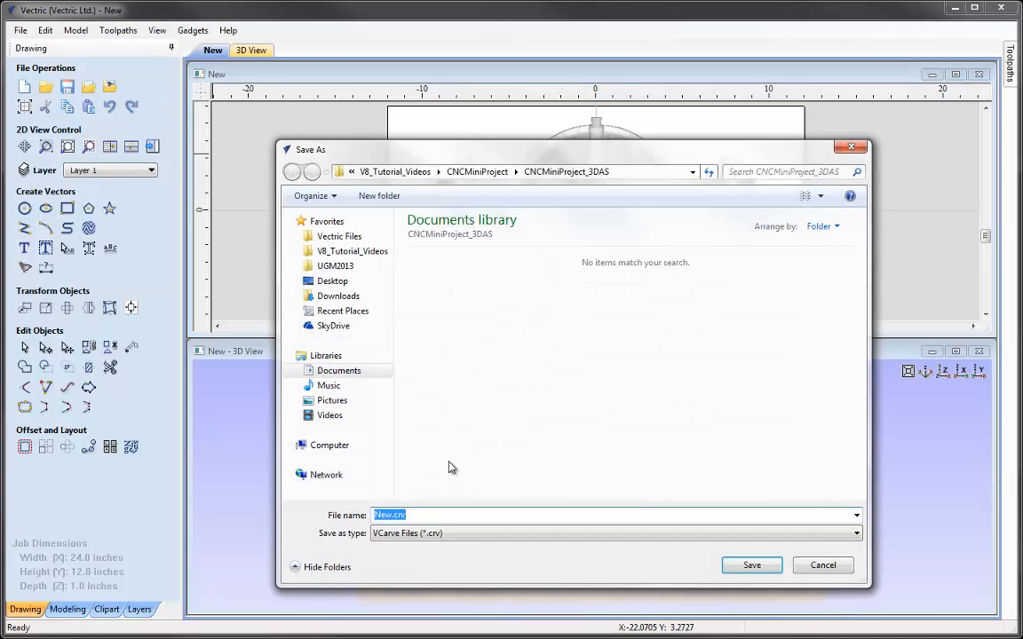
text(CNCMiniProject_MODEL)
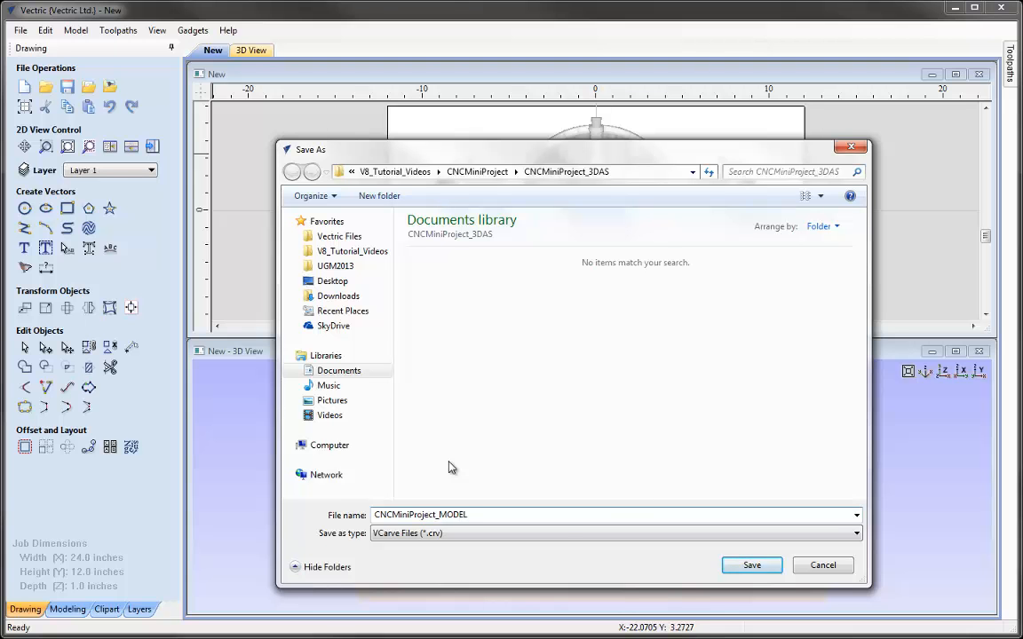
key(Return)
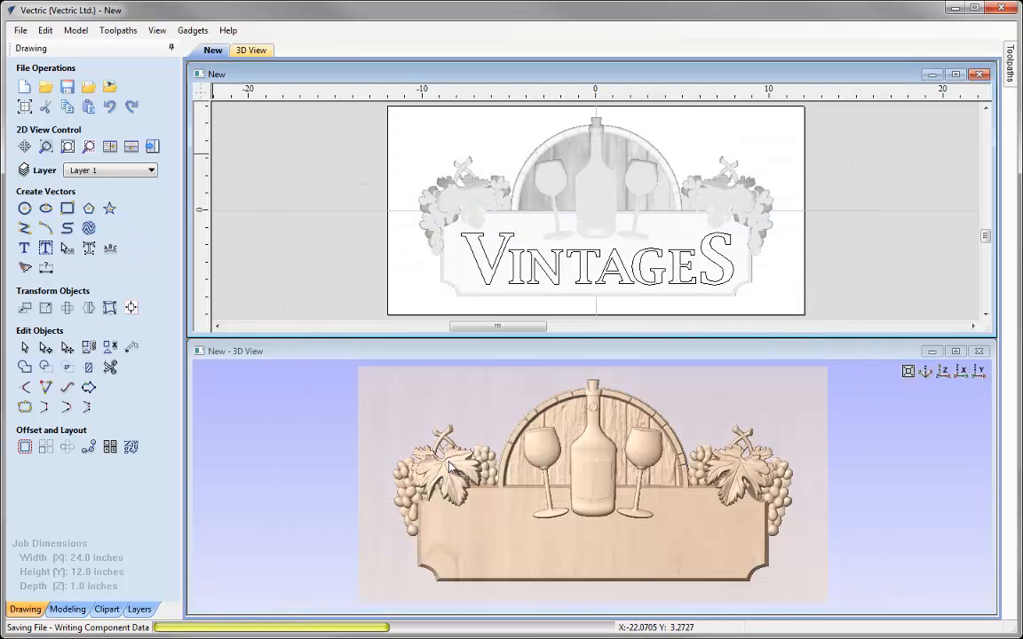